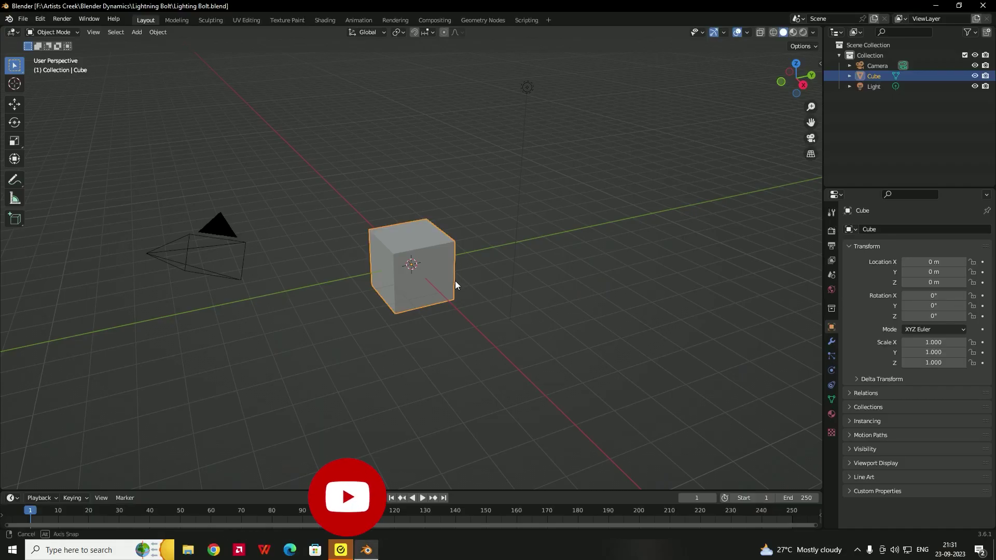
# Merge all of the cube's vertices into a single vertex at its centre
pyautogui.moveTo(456, 281); pyautogui.dragTo(431, 266, button='middle')
pyautogui.press('Tab')
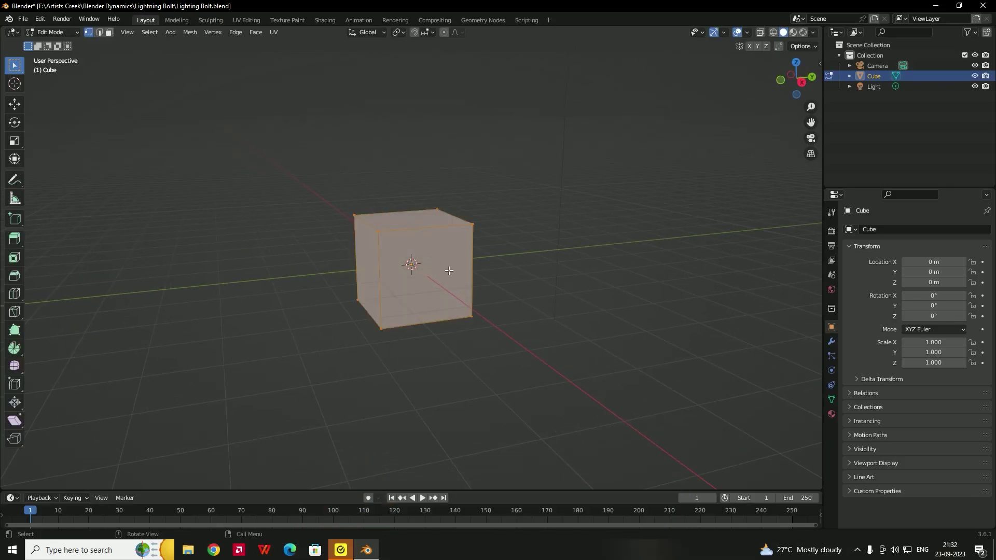
pyautogui.press('m')
pyautogui.click(389, 244)
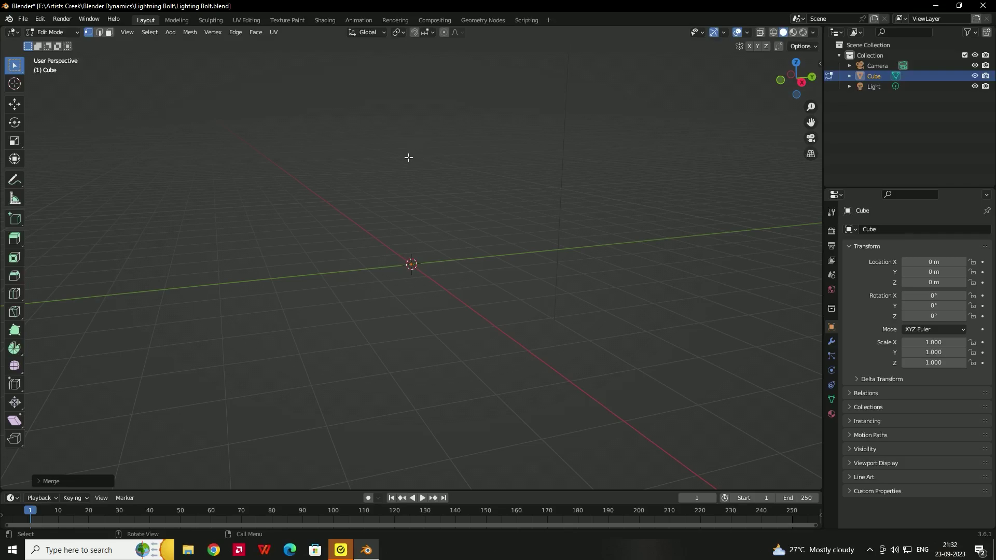
# Extrude the vertex up along Z by about 1.94 m, then extrude it up along Z again to form a two-segment vertical line
pyautogui.press('e')
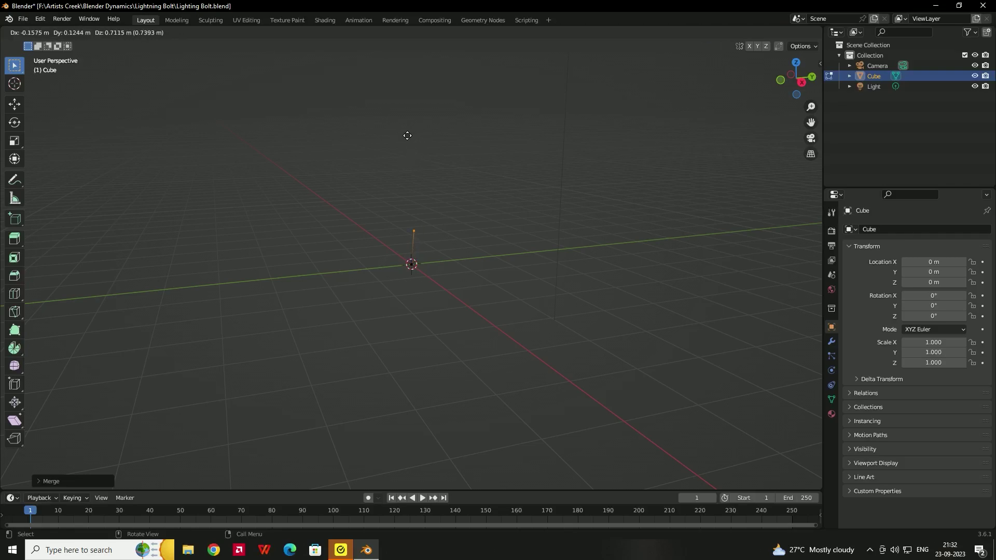
pyautogui.press('z')
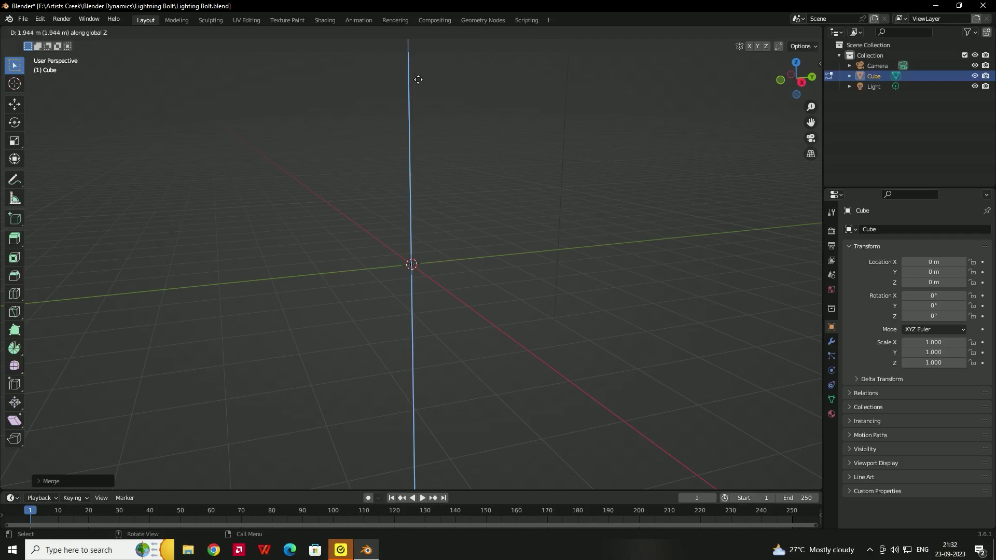
pyautogui.click(420, 78)
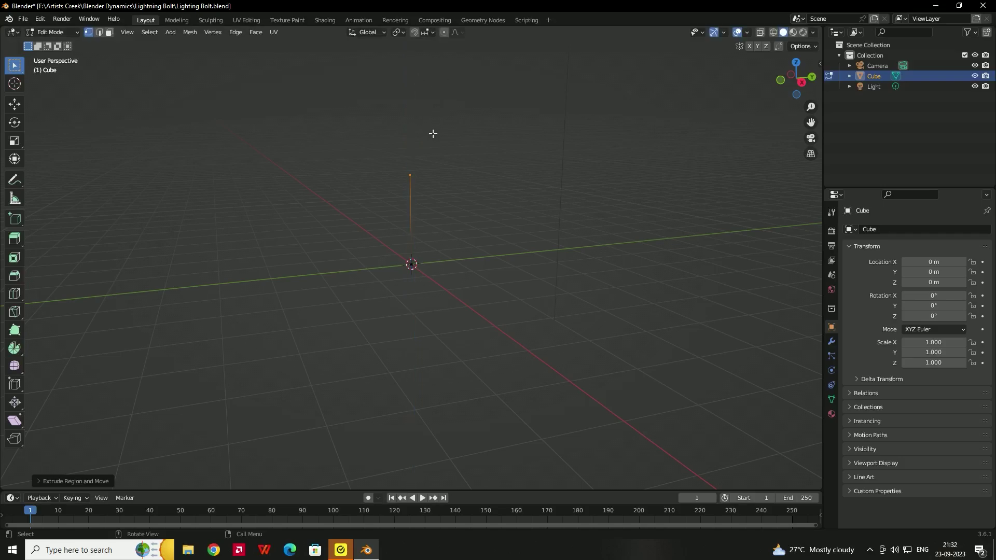
pyautogui.press('e')
pyautogui.press('z')
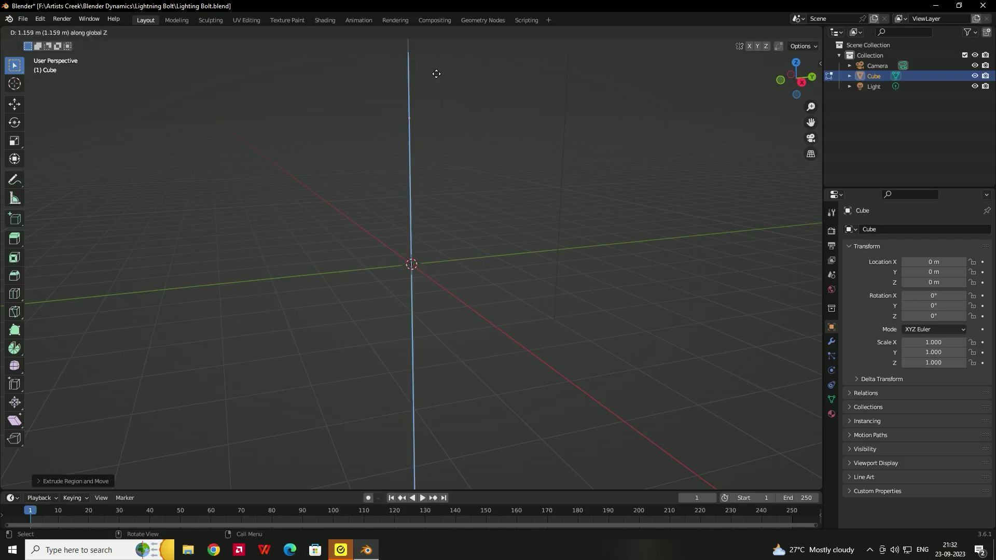
pyautogui.click(457, 162)
pyautogui.moveTo(457, 162)
pyautogui.mouseDown(button='middle')
pyautogui.moveTo(441, 160)
pyautogui.moveTo(484, 161)
pyautogui.moveTo(434, 171)
pyautogui.moveTo(465, 167)
pyautogui.mouseUp(button='middle')
pyautogui.press('Tab')
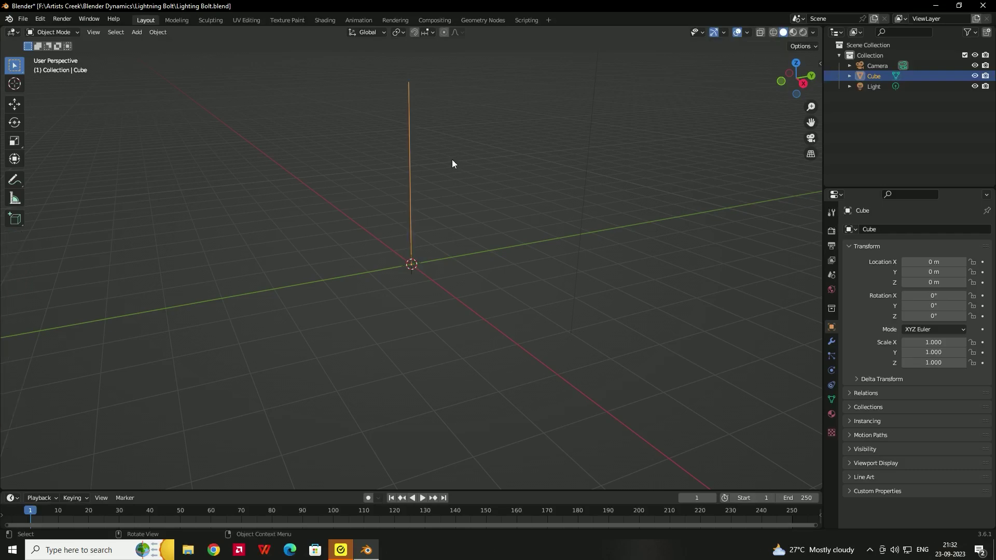
# Rename the Cube object as Lightning
pyautogui.click(430, 173)
pyautogui.click(410, 180)
pyautogui.doubleClick(874, 76)
pyautogui.write('Lightning')
pyautogui.press('Return')
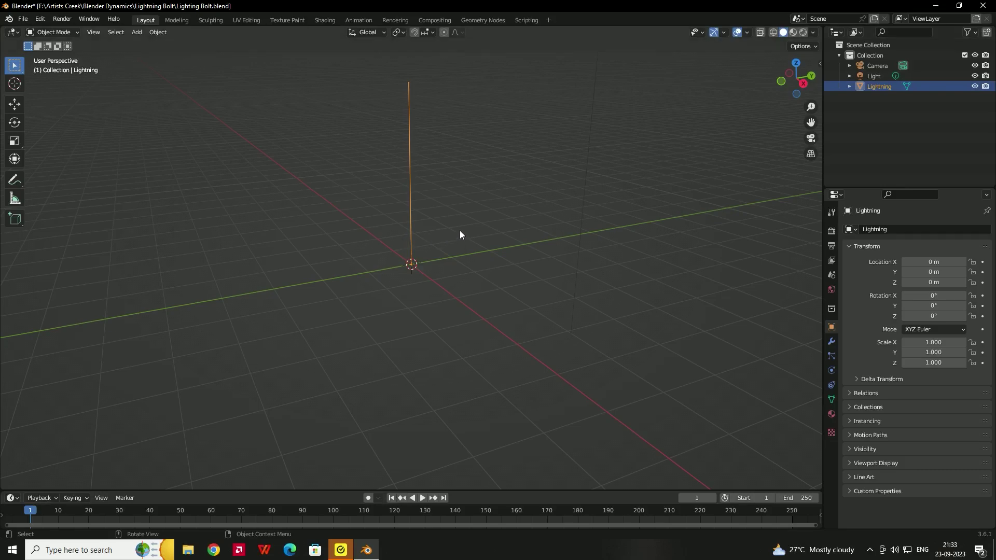
# Add a Skin modifier to the Lightning object and switch the viewport to wireframe shading
pyautogui.moveTo(459, 230); pyautogui.dragTo(449, 207, button='middle')
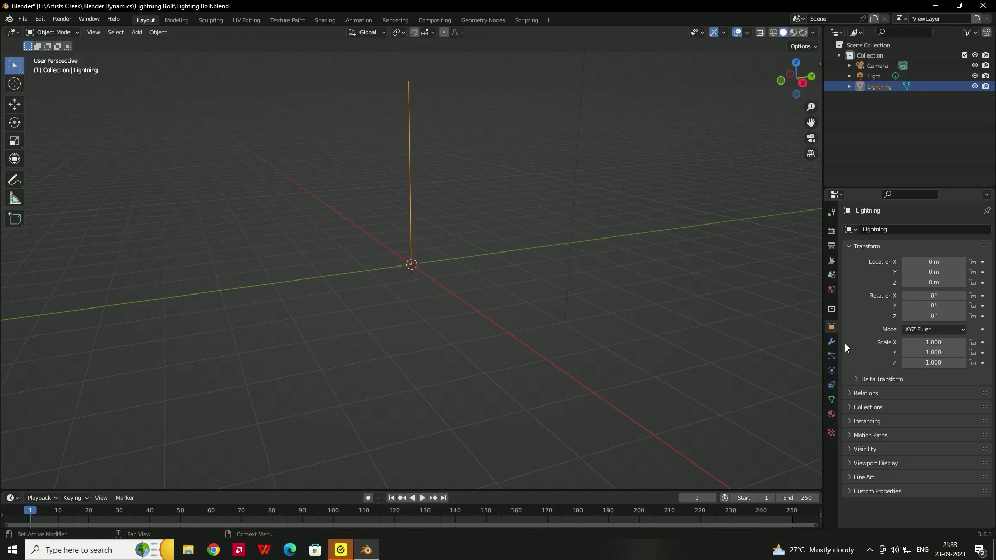
pyautogui.click(831, 341)
pyautogui.click(875, 230)
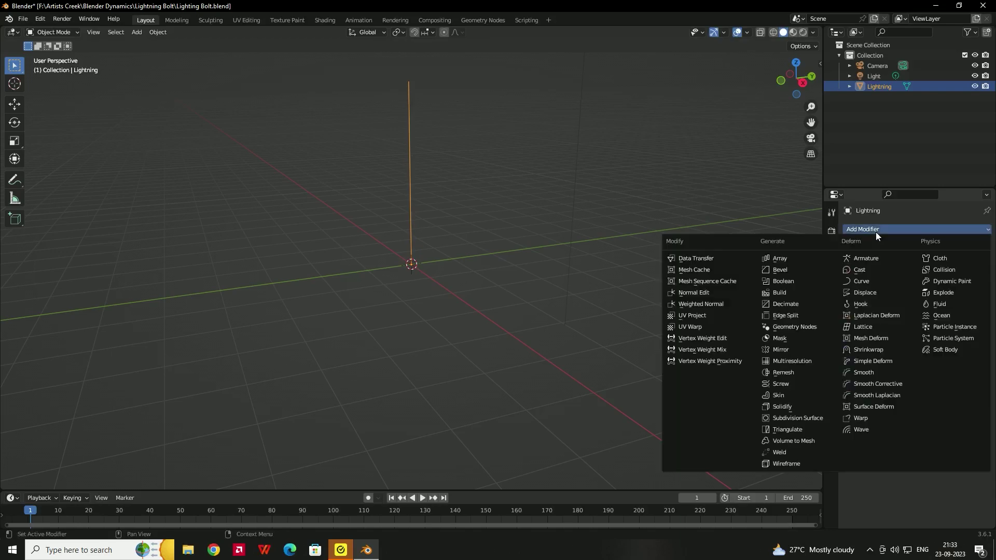
pyautogui.click(779, 395)
pyautogui.moveTo(479, 210); pyautogui.dragTo(431, 190, button='middle')
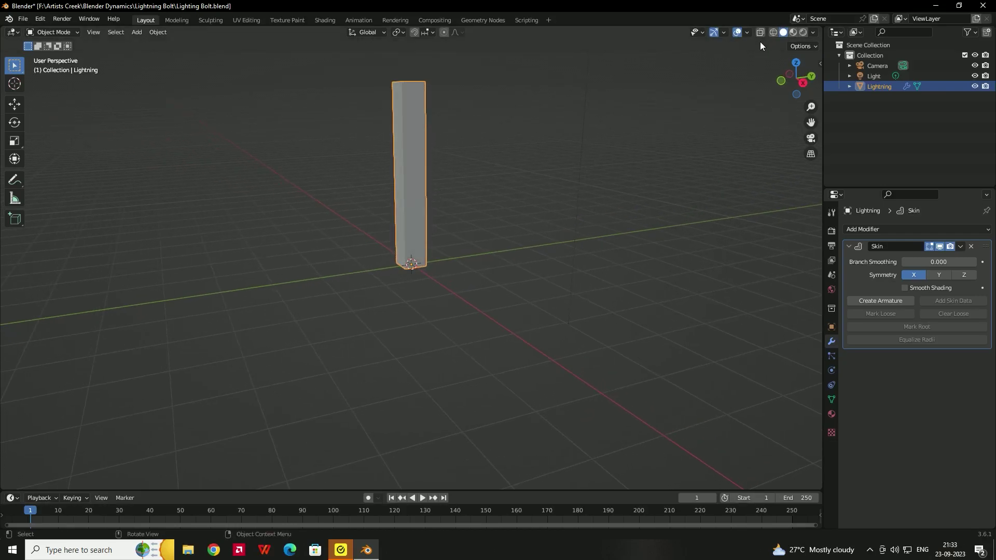
pyautogui.click(773, 32)
pyautogui.moveTo(463, 175); pyautogui.dragTo(445, 166, button='middle')
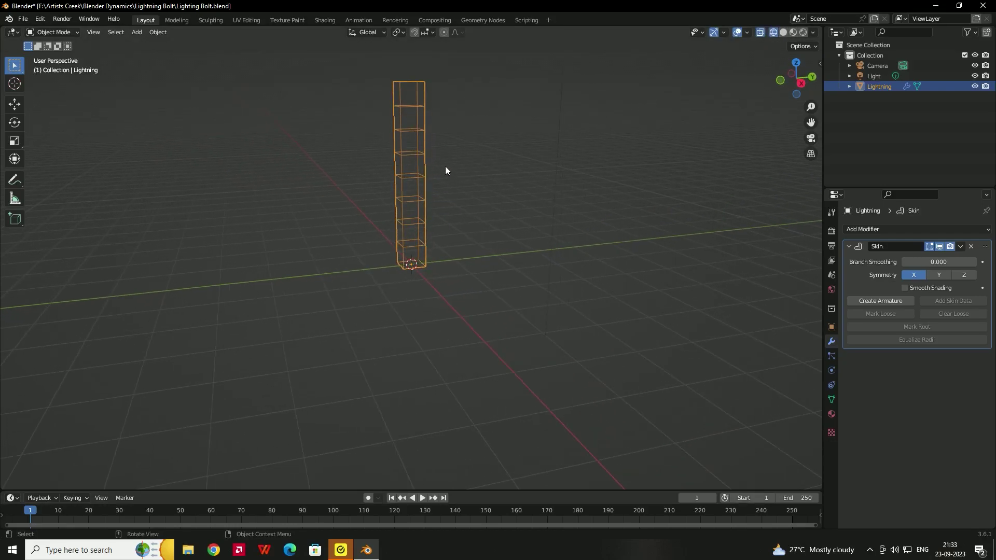
# Shrink the skin radius at the line's top and bottom vertices so the shape tapers toward both ends
pyautogui.press('Tab')
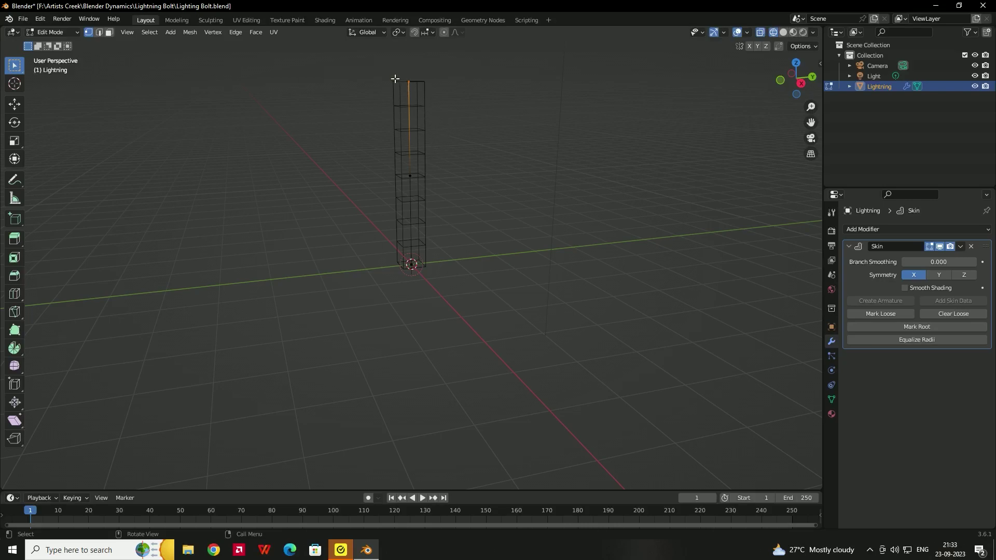
pyautogui.moveTo(404, 70); pyautogui.dragTo(421, 90)
pyautogui.keyDown('shift'); pyautogui.moveTo(443, 242); pyautogui.dragTo(377, 288); pyautogui.keyUp('shift')
pyautogui.press('s')
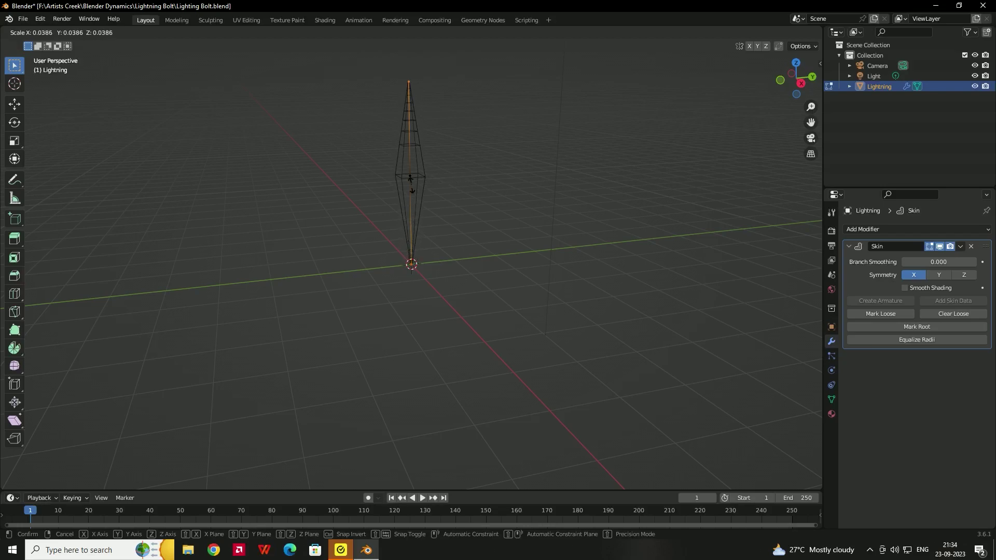
pyautogui.click(438, 178)
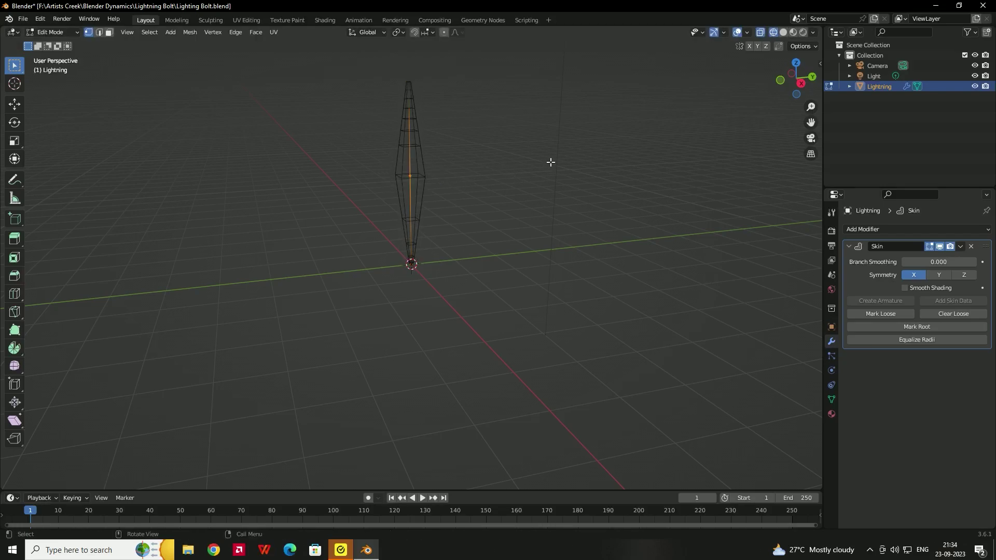
# Scale the middle vertex's skin radius down to about 0.35 to slim the bolt's centre
pyautogui.press('s')
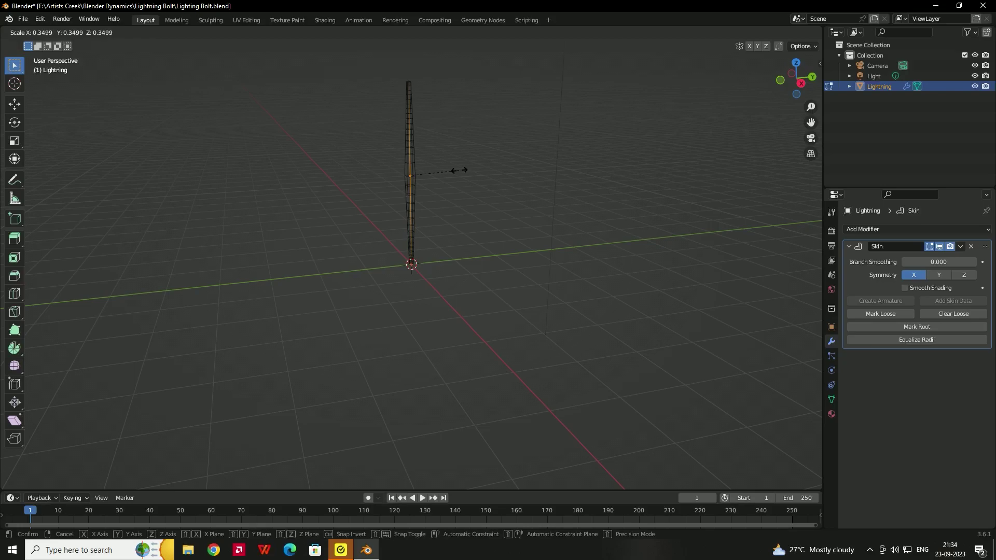
pyautogui.click(464, 169)
pyautogui.moveTo(430, 209); pyautogui.dragTo(406, 213, button='middle')
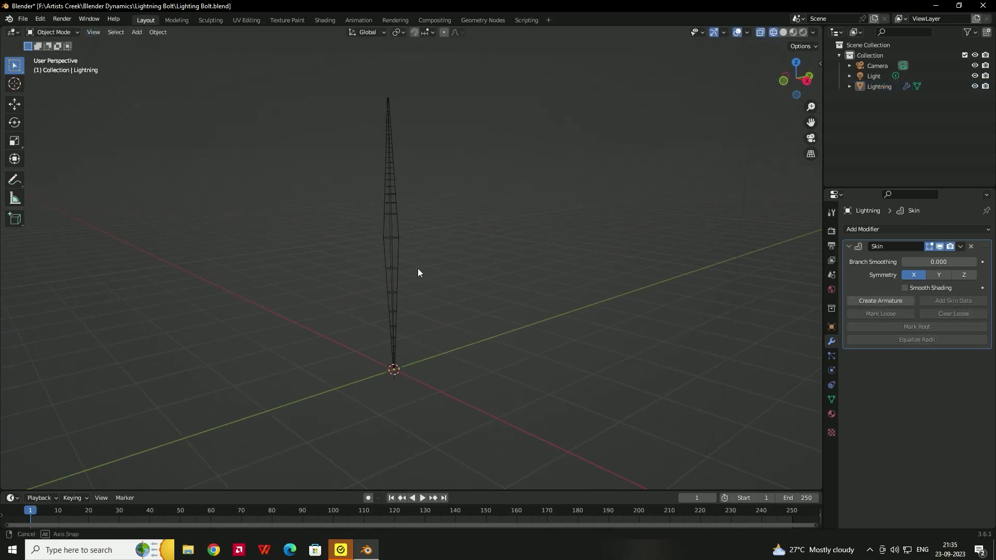
pyautogui.moveTo(418, 269); pyautogui.dragTo(396, 230, button='middle')
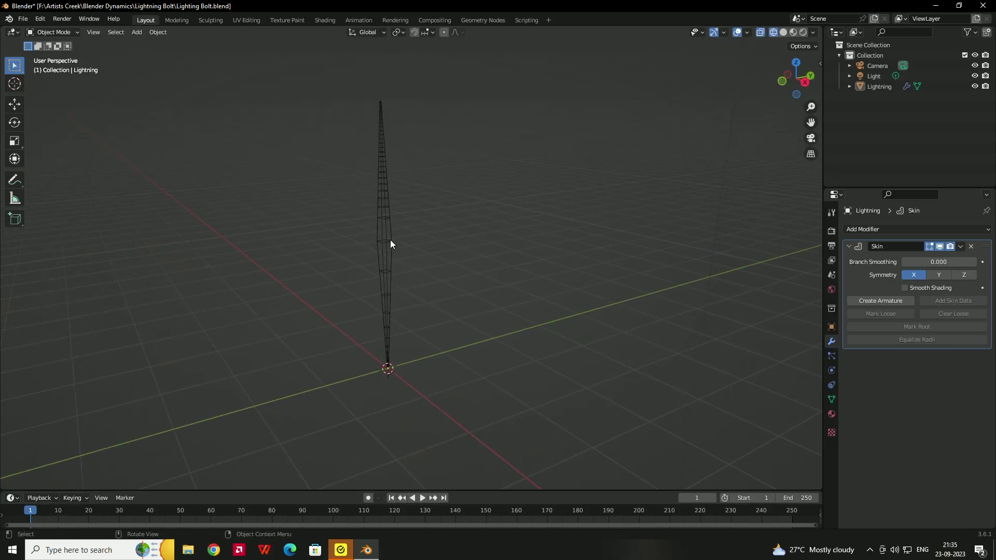
pyautogui.moveTo(401, 248); pyautogui.dragTo(390, 195, button='middle')
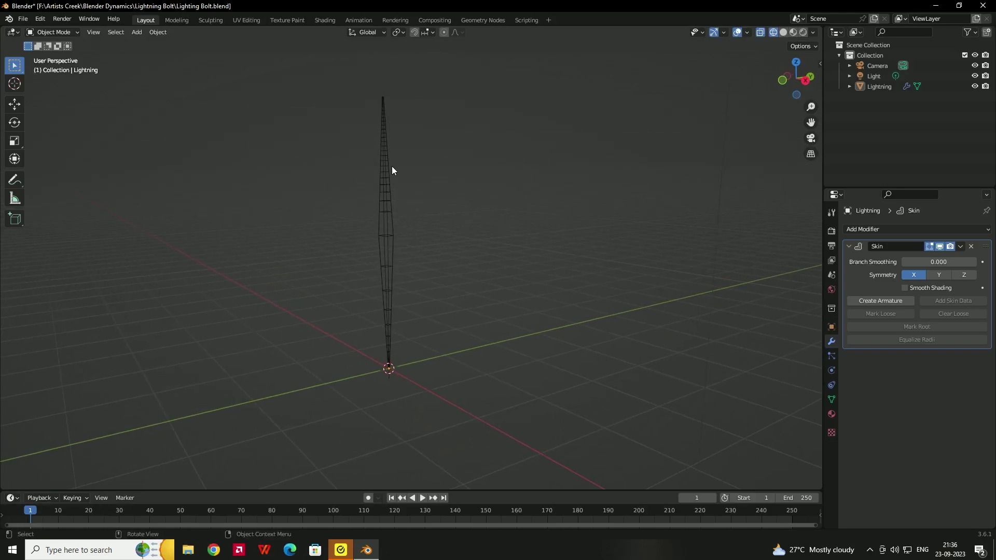
# Add a vertex group to the Lightning mesh and name it Distorsion
pyautogui.press('Tab')
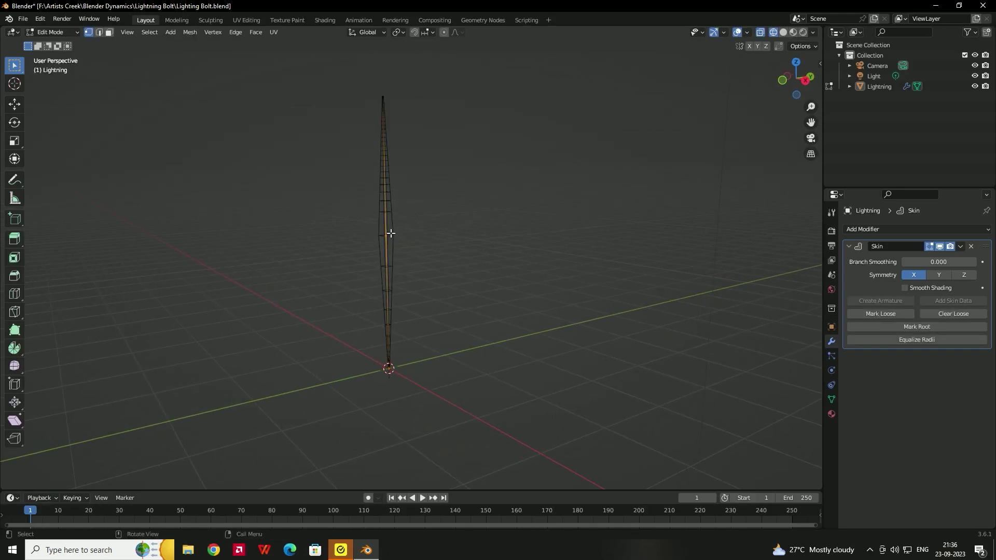
pyautogui.click(832, 399)
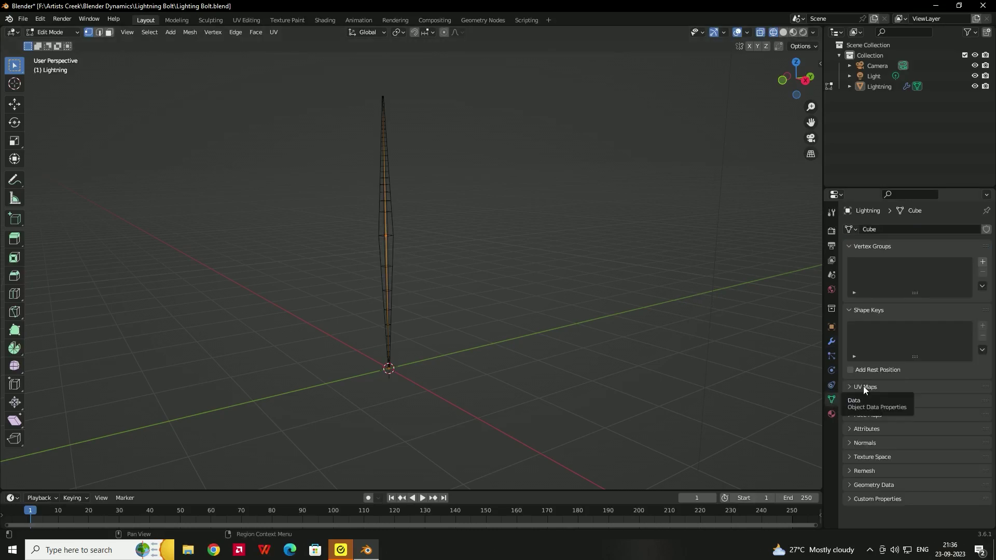
pyautogui.click(983, 261)
pyautogui.doubleClick(881, 264)
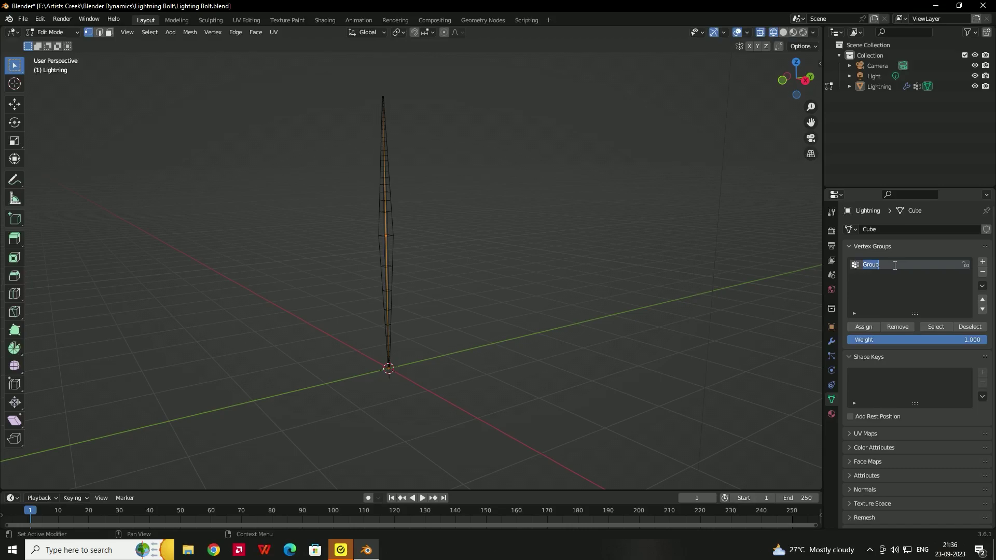
pyautogui.write('Distorsion')
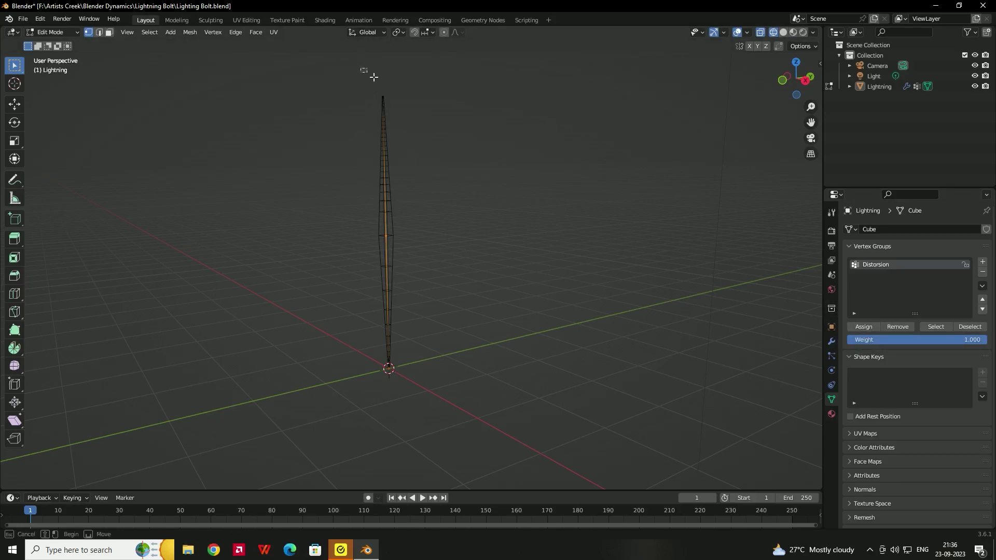
# Select the bolt's top and bottom vertices and set the Distorsion group weight to 0.088 for them
pyautogui.moveTo(373, 73); pyautogui.dragTo(411, 104)
pyautogui.keyDown('shift'); pyautogui.moveTo(360, 346); pyautogui.dragTo(401, 388); pyautogui.keyUp('shift')
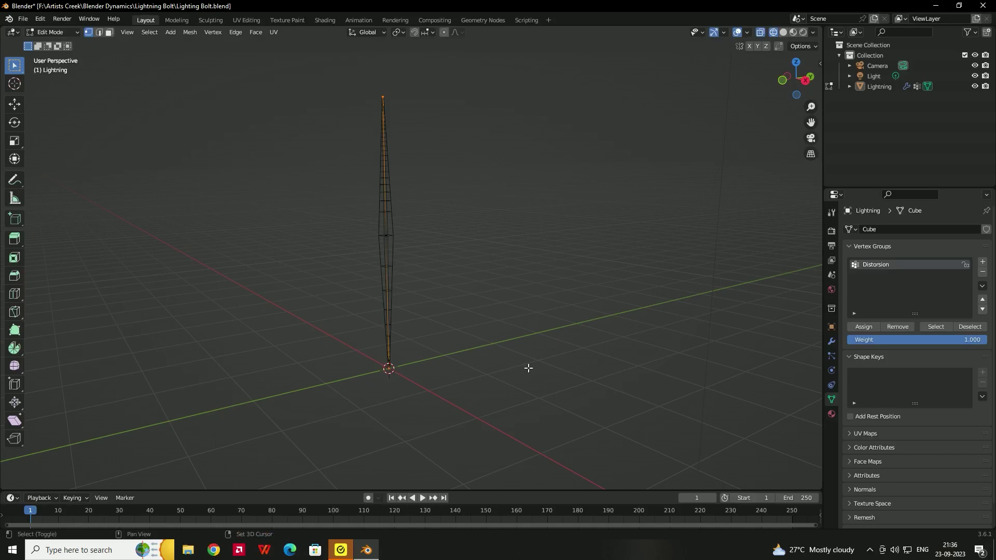
pyautogui.moveTo(949, 343); pyautogui.dragTo(858, 344)
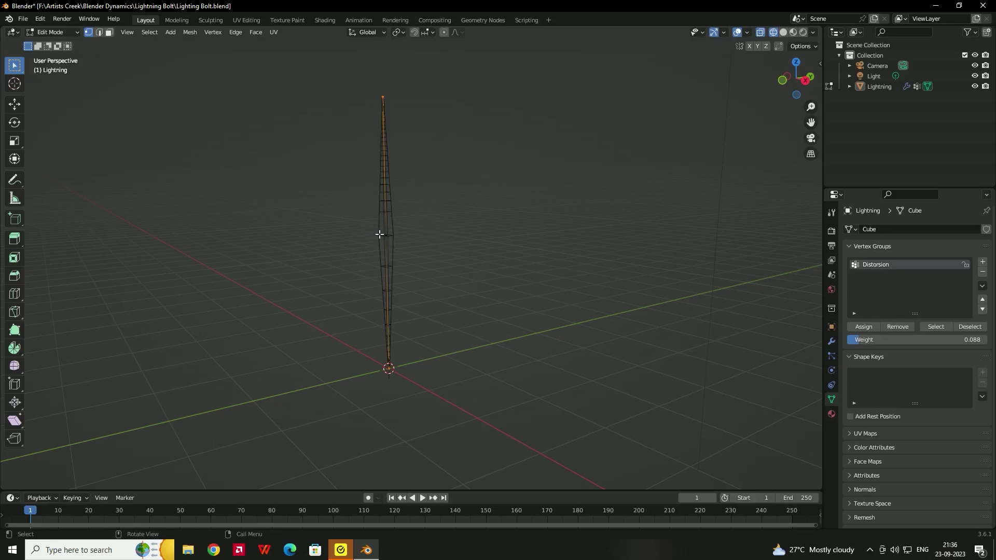
pyautogui.press('Tab')
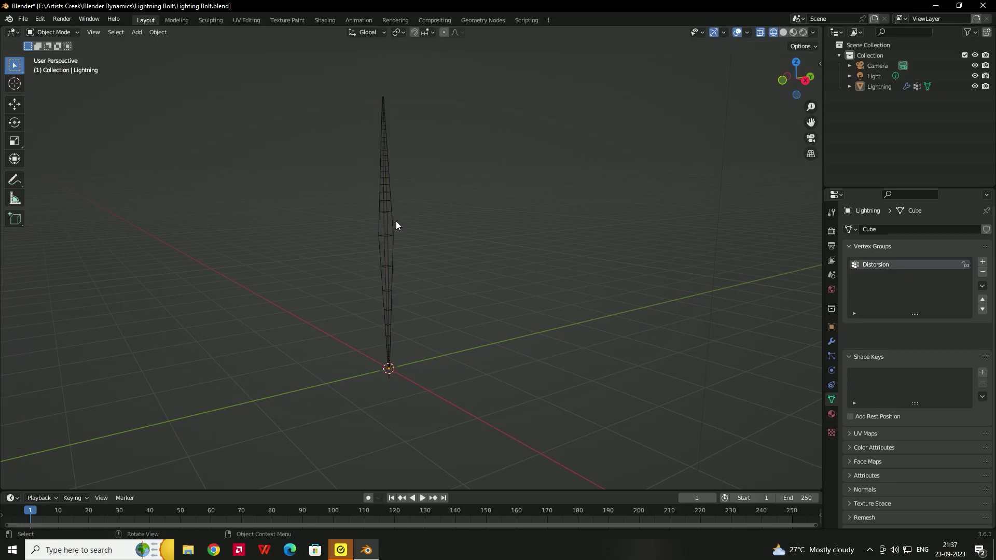
pyautogui.click(396, 221)
pyautogui.moveTo(443, 244); pyautogui.dragTo(422, 275, button='middle')
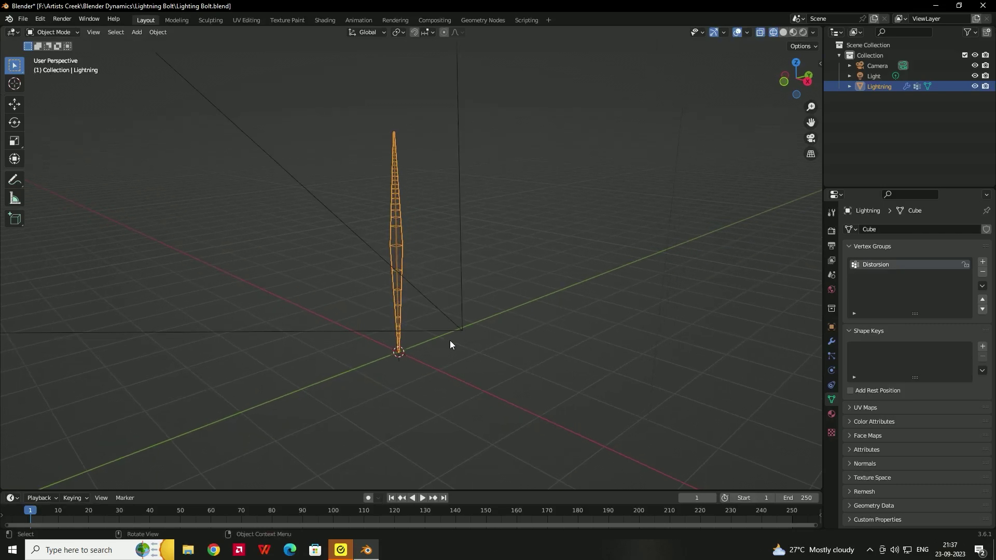
# Add a Plain Axes empty at the base of the bolt and rename it Offset
pyautogui.moveTo(450, 341)
pyautogui.mouseDown(button='middle')
pyautogui.moveTo(428, 371)
pyautogui.moveTo(465, 353)
pyautogui.mouseUp(button='middle')
pyautogui.click(438, 350)
pyautogui.hotkey('shift', 'a')
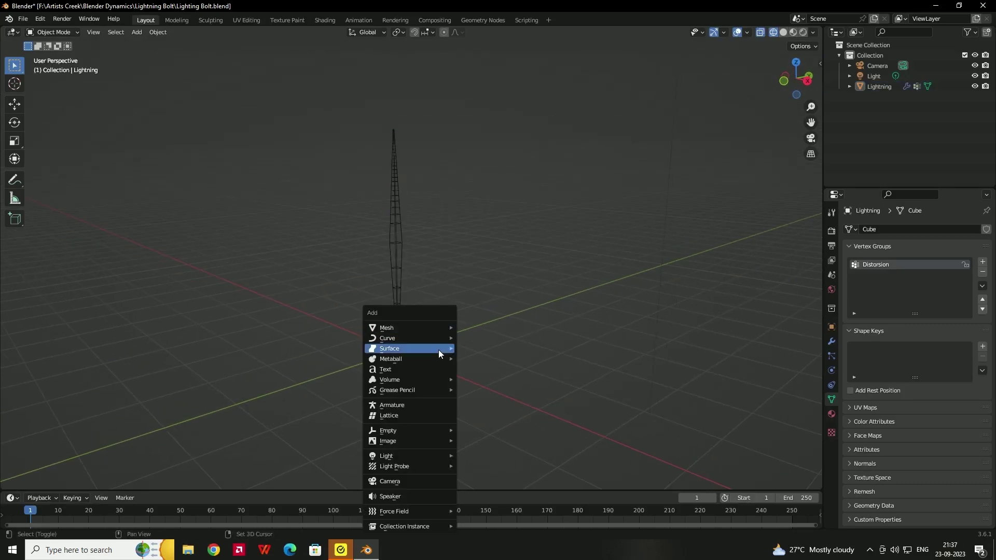
pyautogui.moveTo(435, 434)
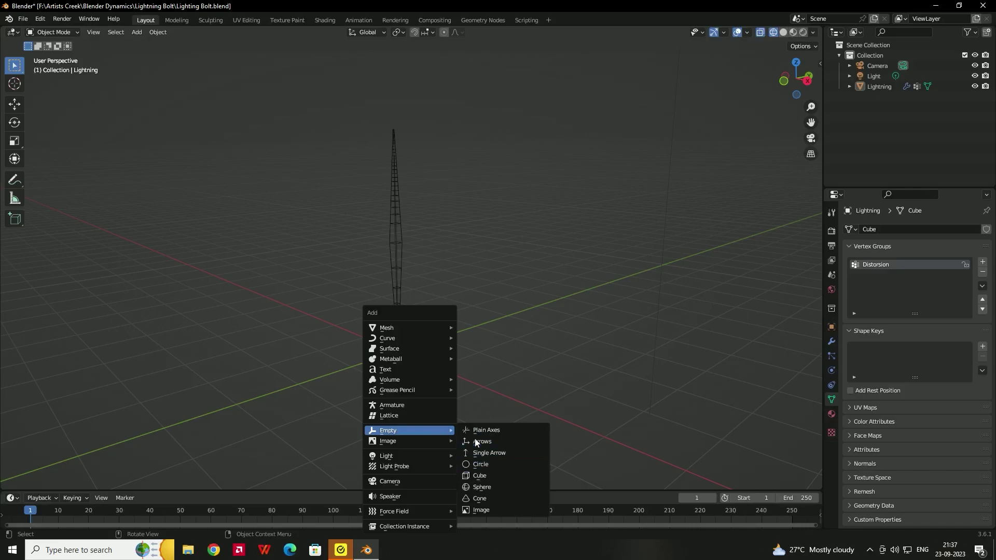
pyautogui.click(484, 431)
pyautogui.moveTo(490, 366); pyautogui.dragTo(470, 373, button='middle')
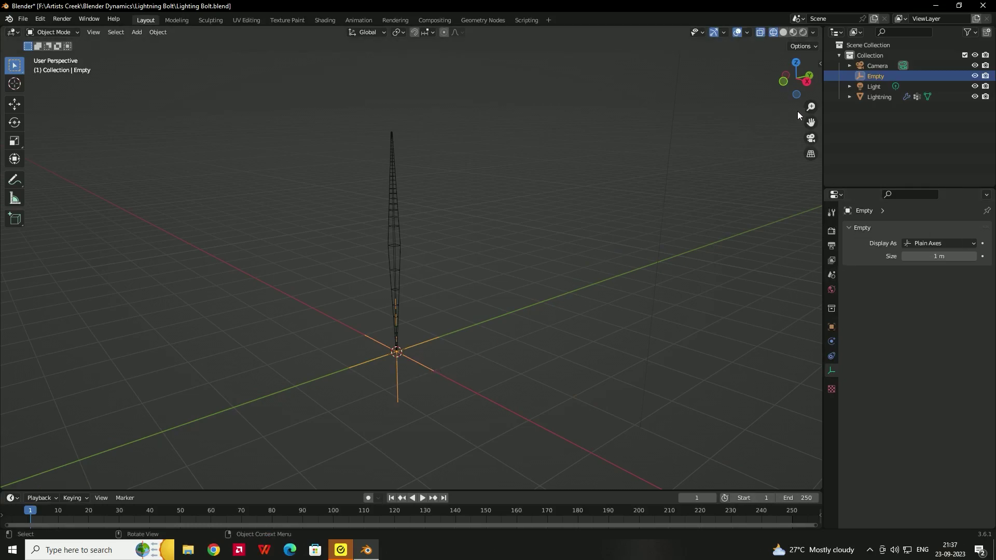
pyautogui.doubleClick(878, 75)
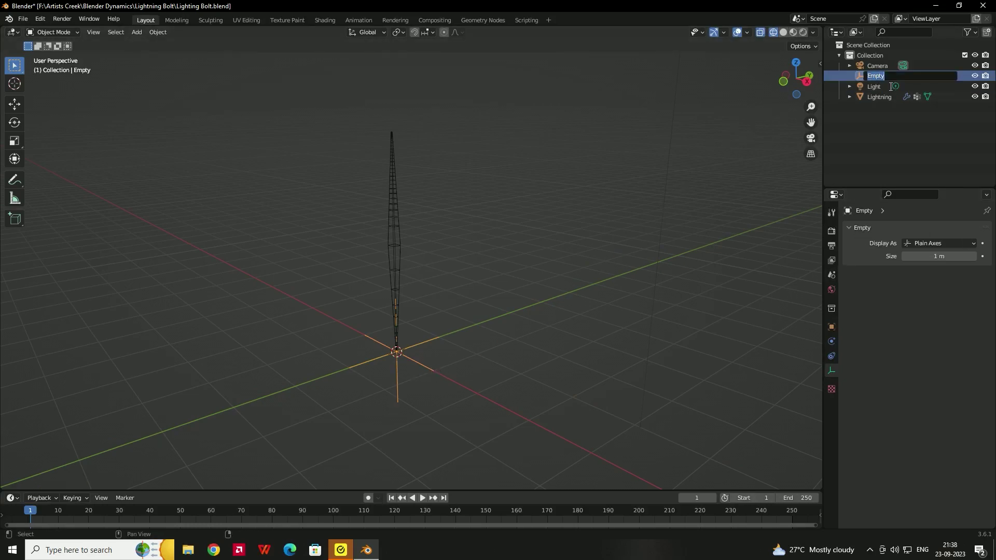
pyautogui.write('Offset')
pyautogui.press('Return')
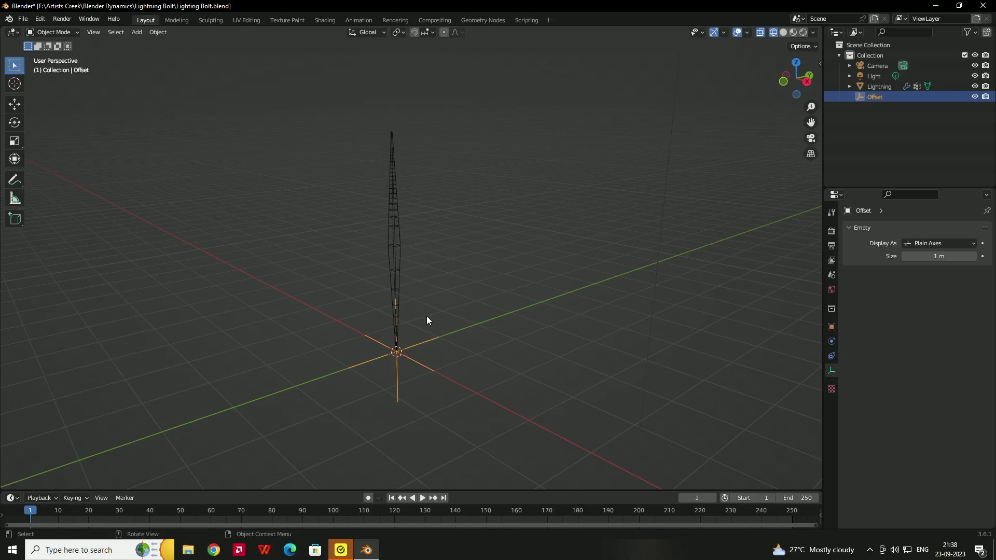
# Select the Lightning object and return the viewport to solid shading
pyautogui.moveTo(424, 296); pyautogui.dragTo(406, 274, button='middle')
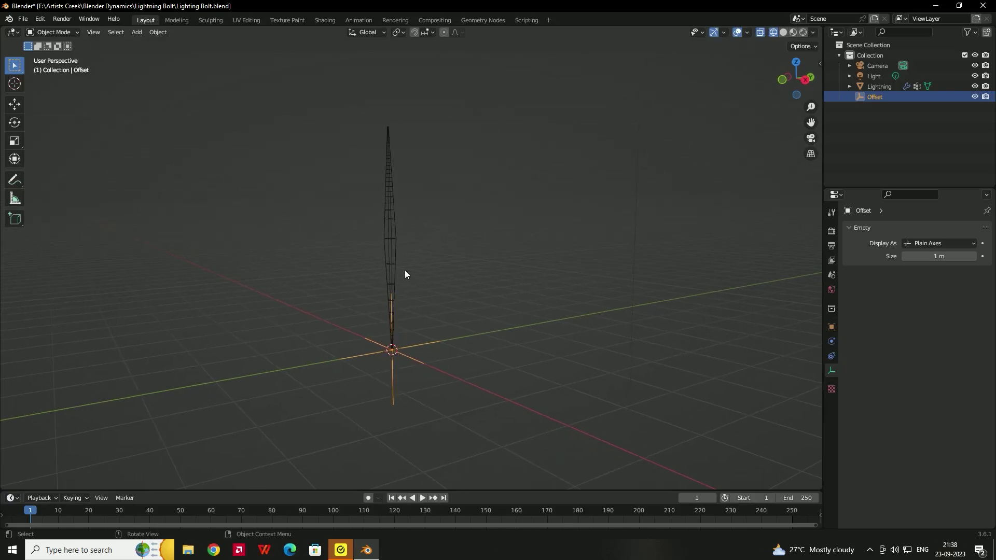
pyautogui.click(395, 243)
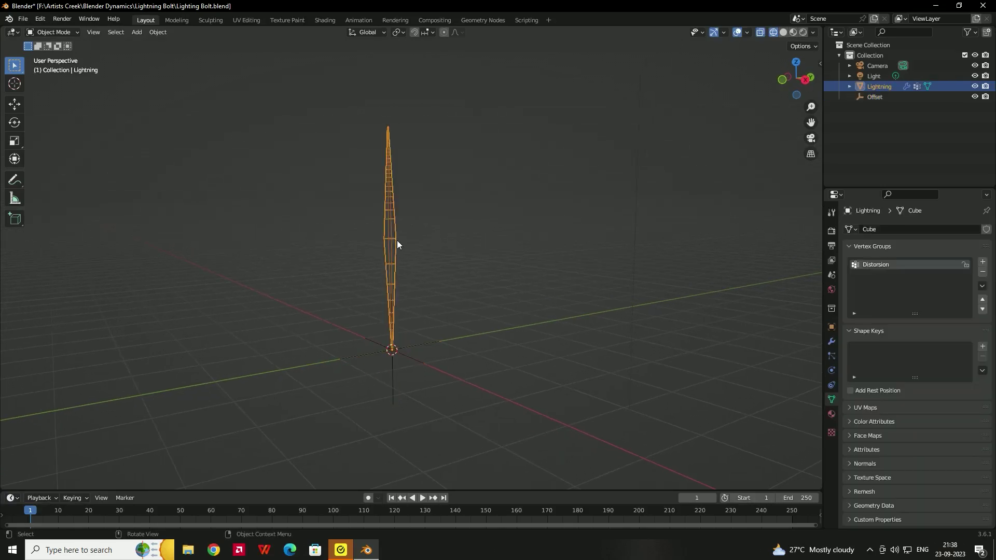
pyautogui.click(785, 33)
pyautogui.moveTo(535, 239); pyautogui.dragTo(539, 250, button='middle')
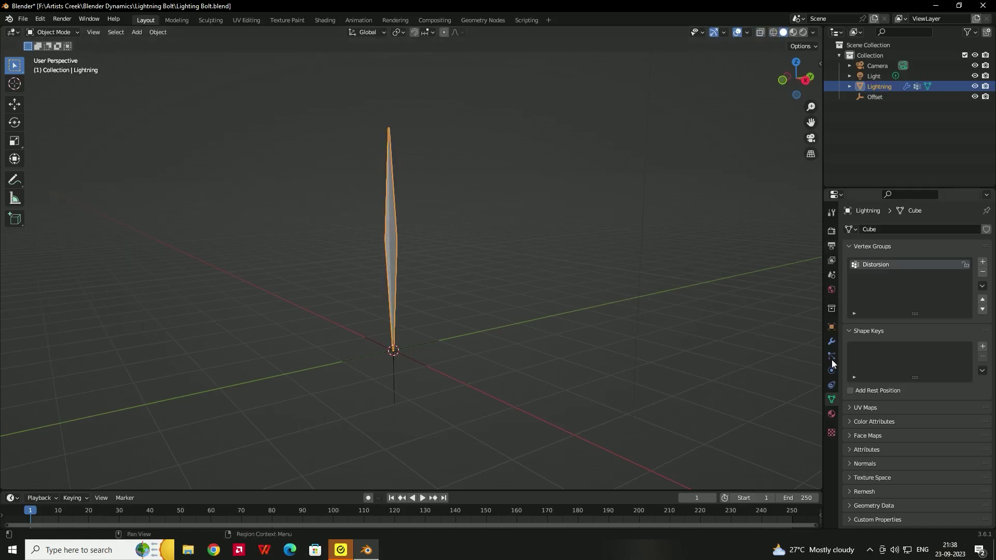
# Add a Displace modifier to the Lightning object with direction X and the Distorsion vertex group
pyautogui.click(832, 341)
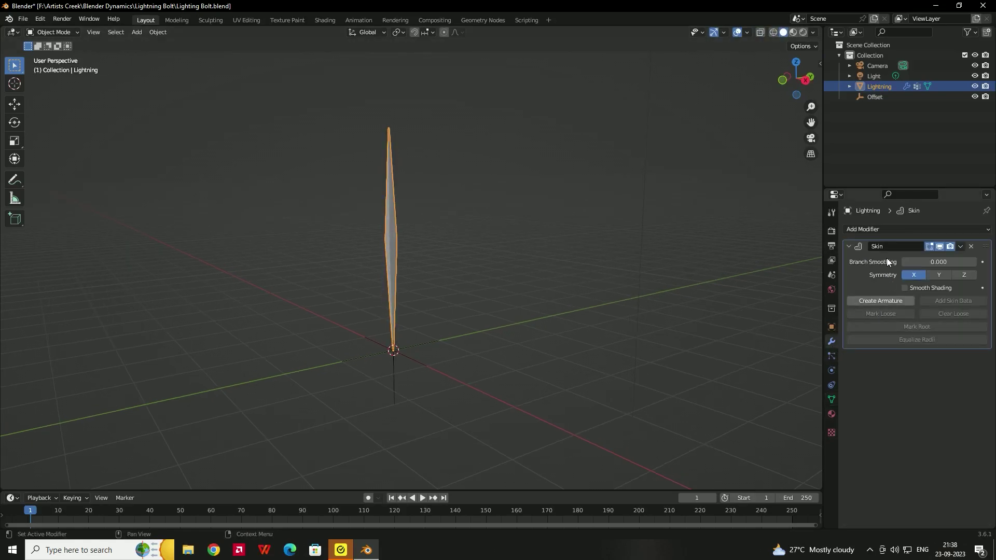
pyautogui.click(869, 228)
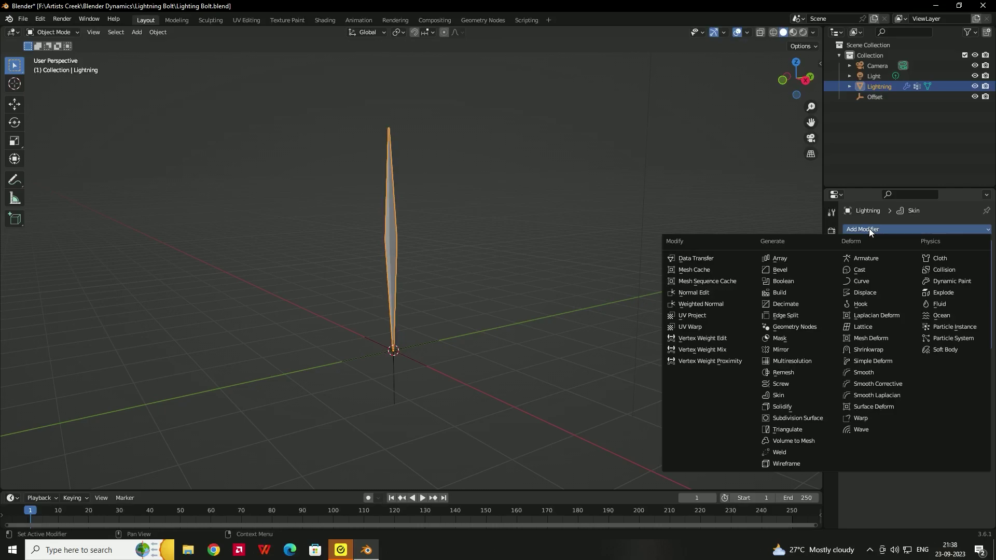
pyautogui.click(867, 293)
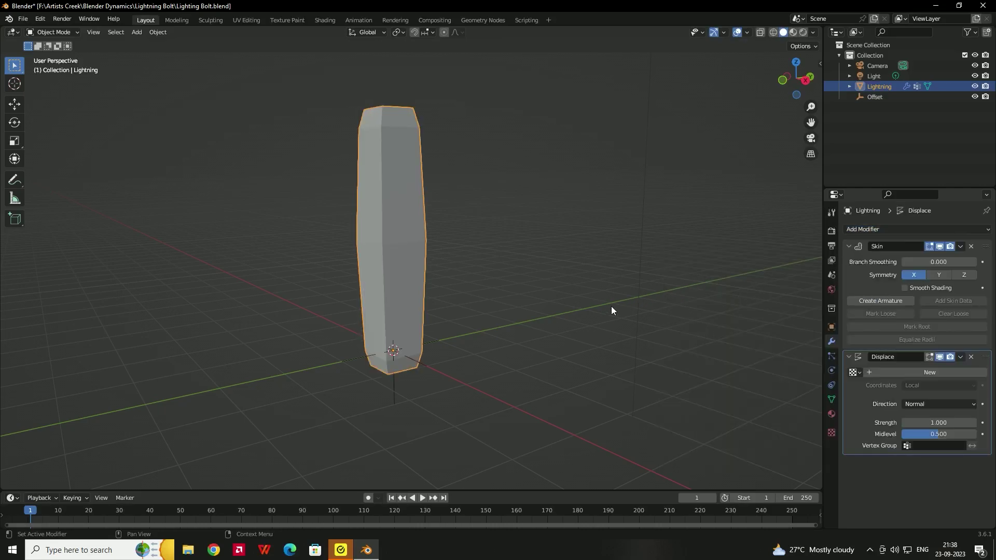
pyautogui.click(915, 405)
pyautogui.click(917, 416)
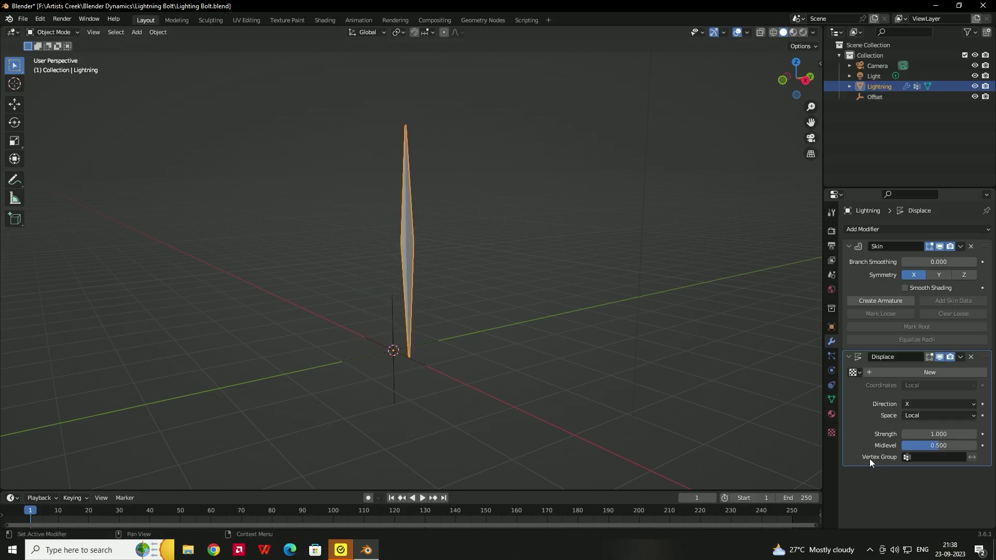
pyautogui.click(920, 458)
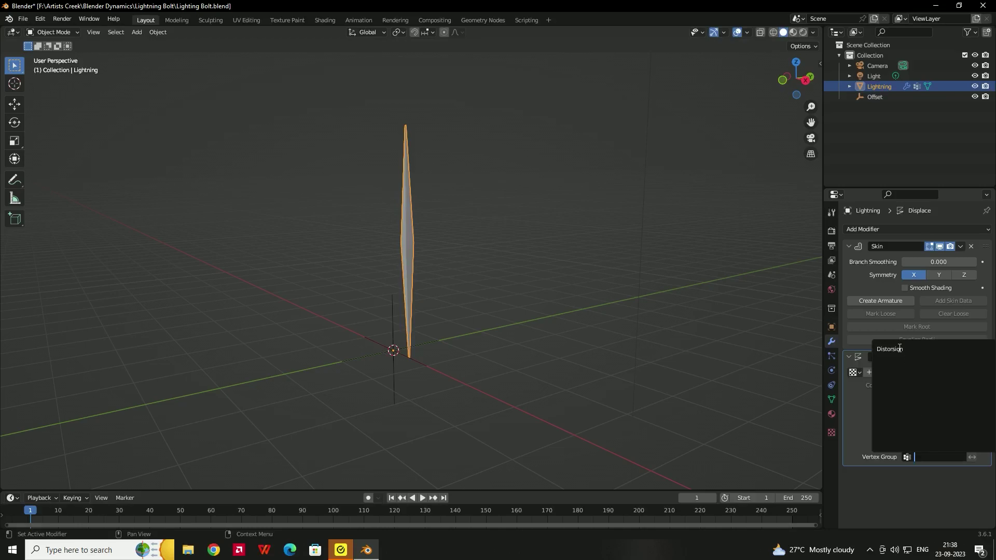
pyautogui.click(893, 349)
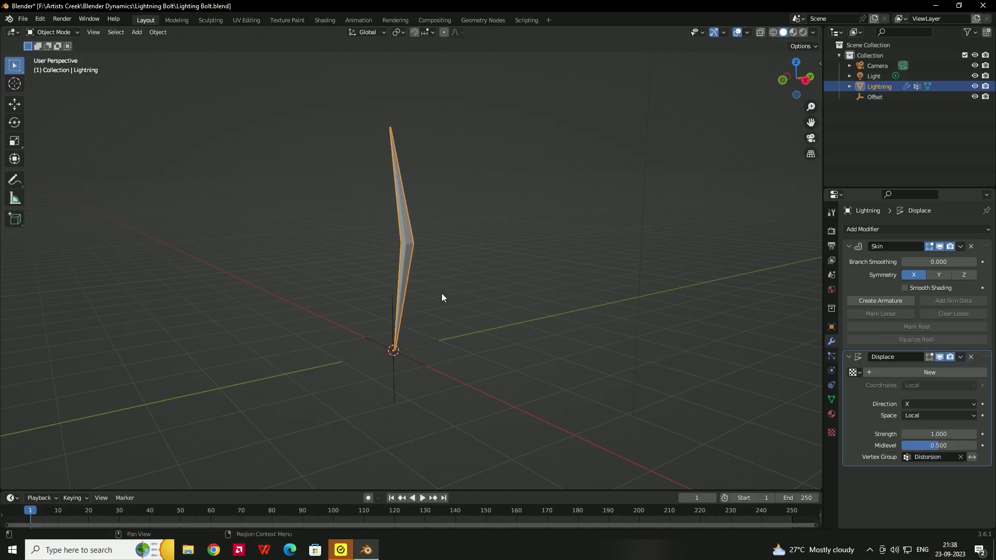
pyautogui.moveTo(441, 294); pyautogui.dragTo(424, 263, button='middle')
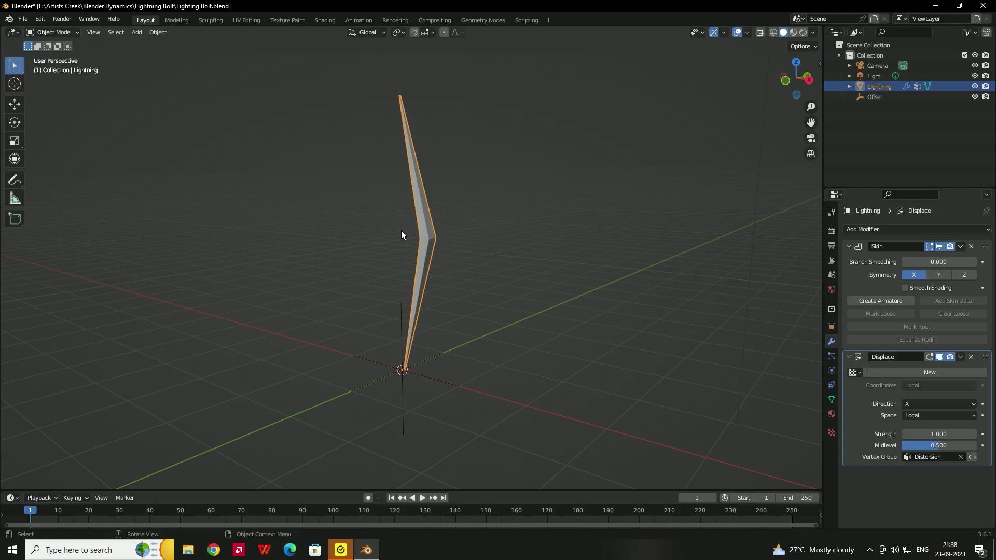
pyautogui.moveTo(451, 245); pyautogui.dragTo(435, 245, button='middle')
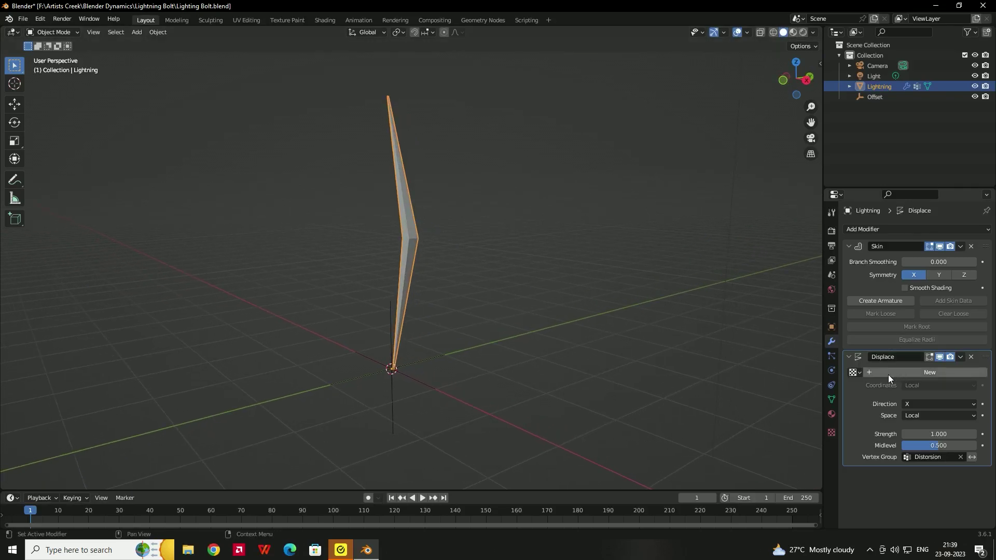
# Create a new texture for the Displace modifier and set its coordinates to Object, using the Offset empty
pyautogui.click(904, 372)
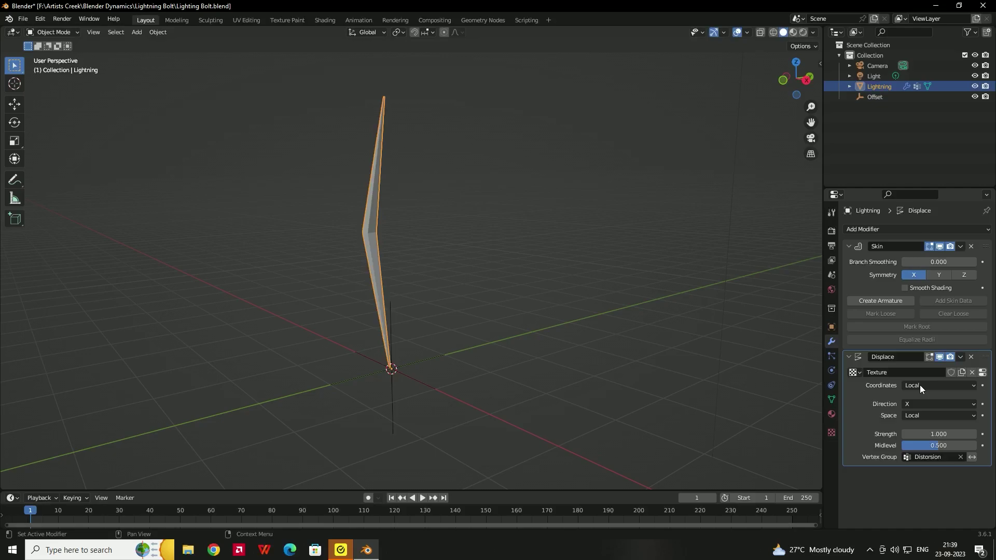
pyautogui.click(936, 385)
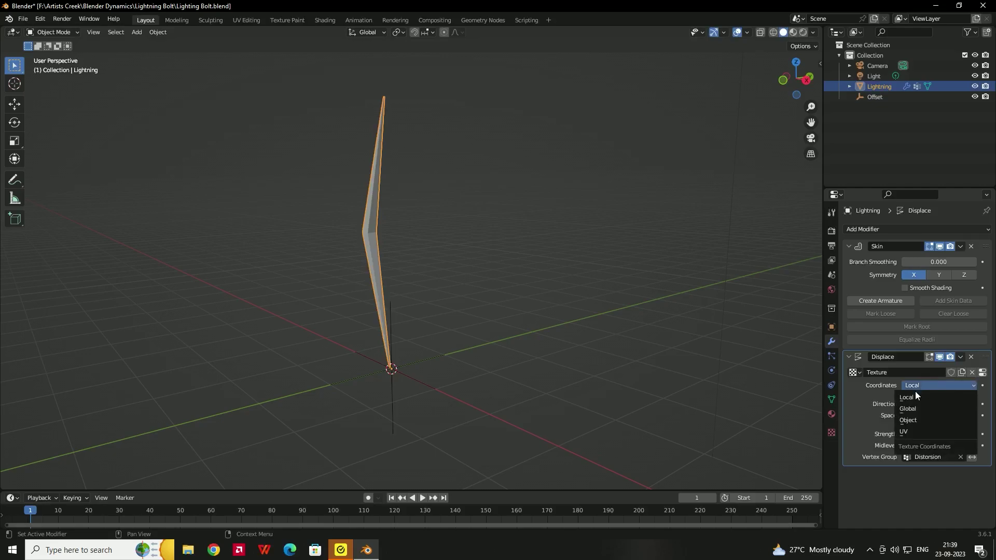
pyautogui.click(916, 420)
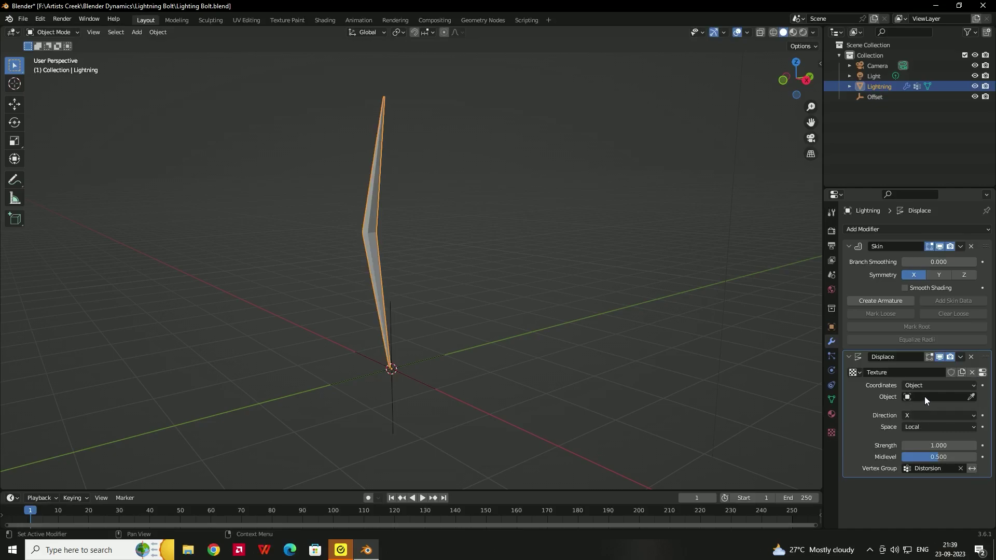
pyautogui.click(925, 397)
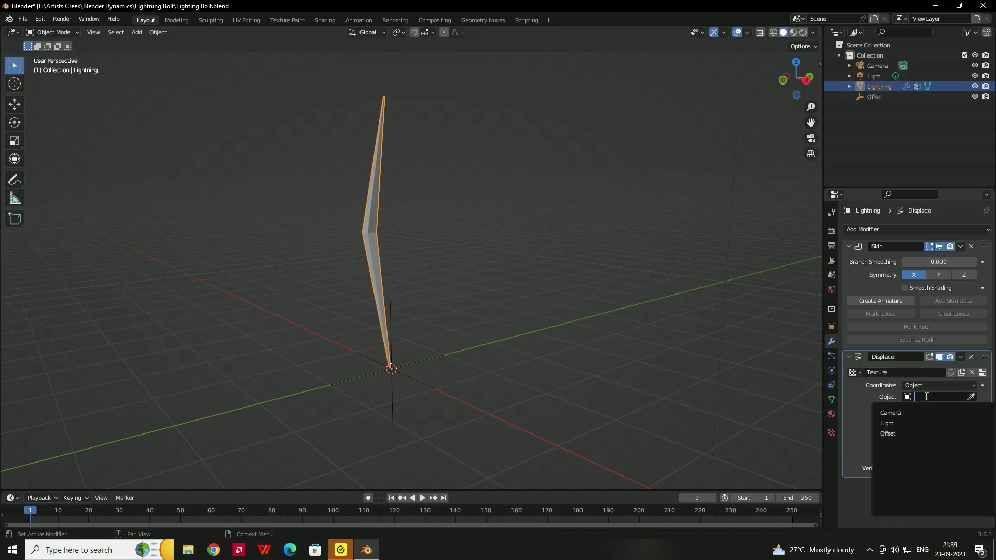
pyautogui.click(888, 434)
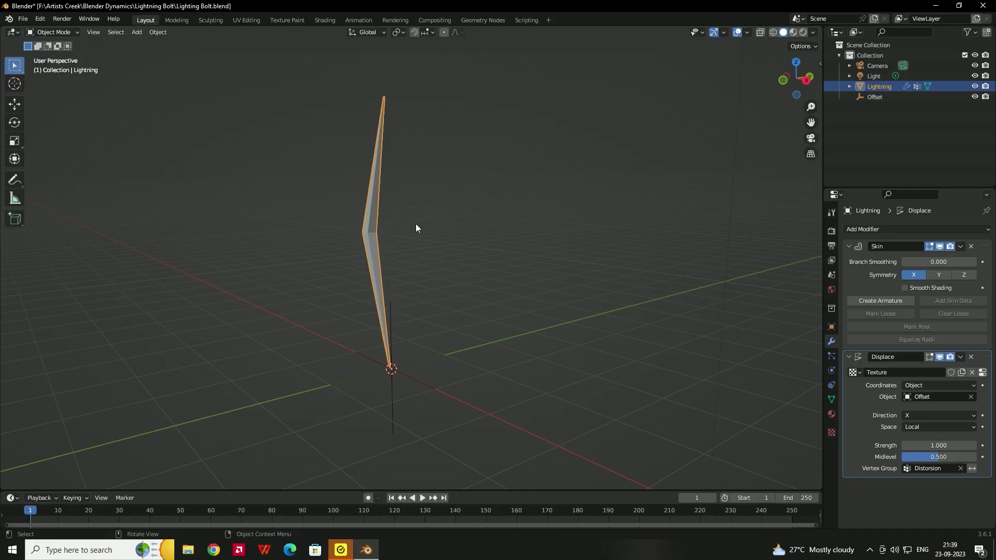
pyautogui.moveTo(433, 267); pyautogui.dragTo(381, 239, button='middle')
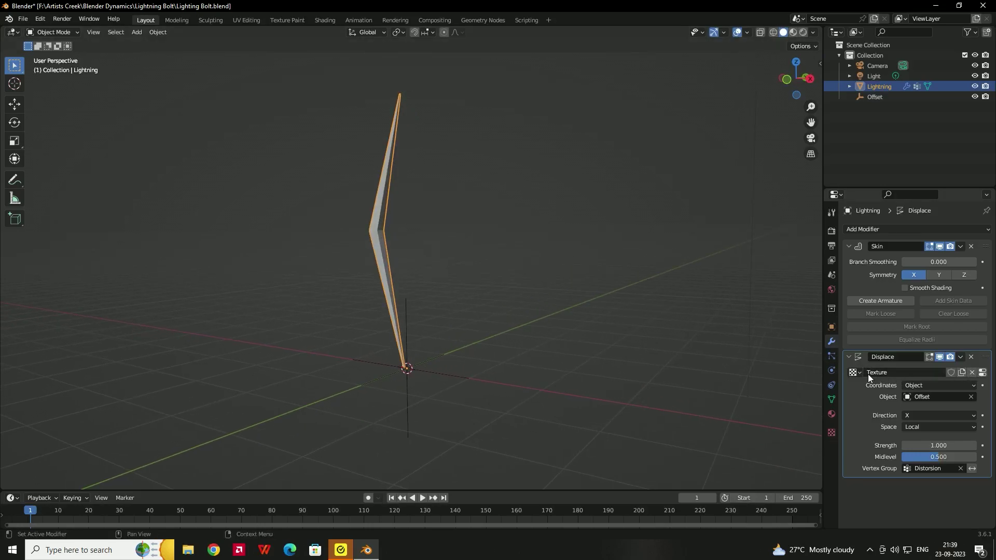
# Change the displacement texture's type to Clouds and its noise basis to Voronoi F1
pyautogui.click(985, 373)
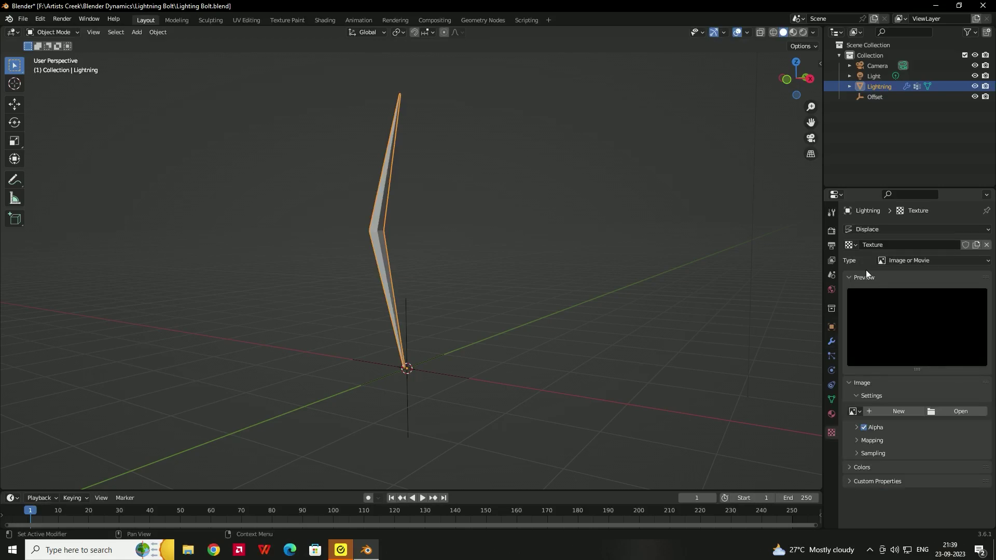
pyautogui.click(908, 261)
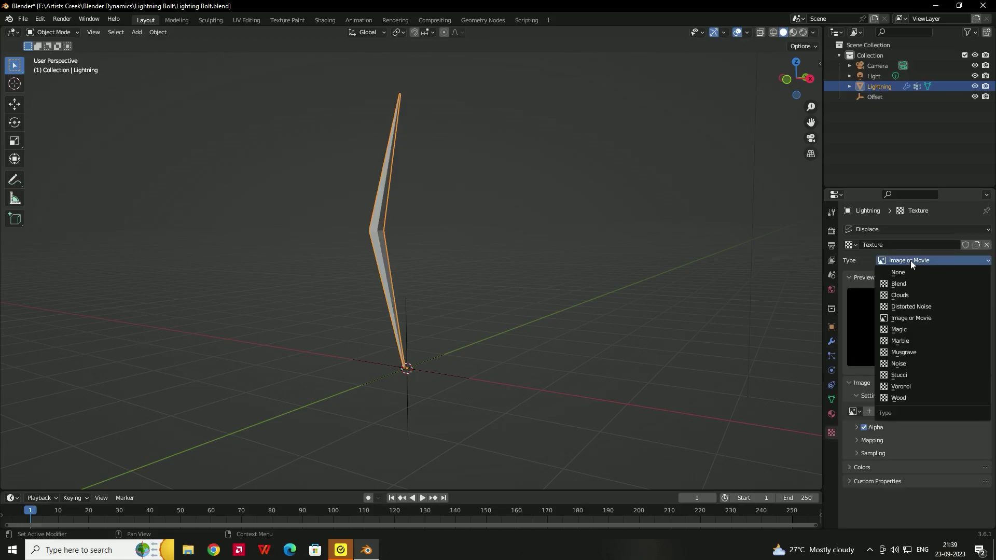
pyautogui.click(901, 294)
pyautogui.moveTo(577, 267); pyautogui.dragTo(553, 277, button='middle')
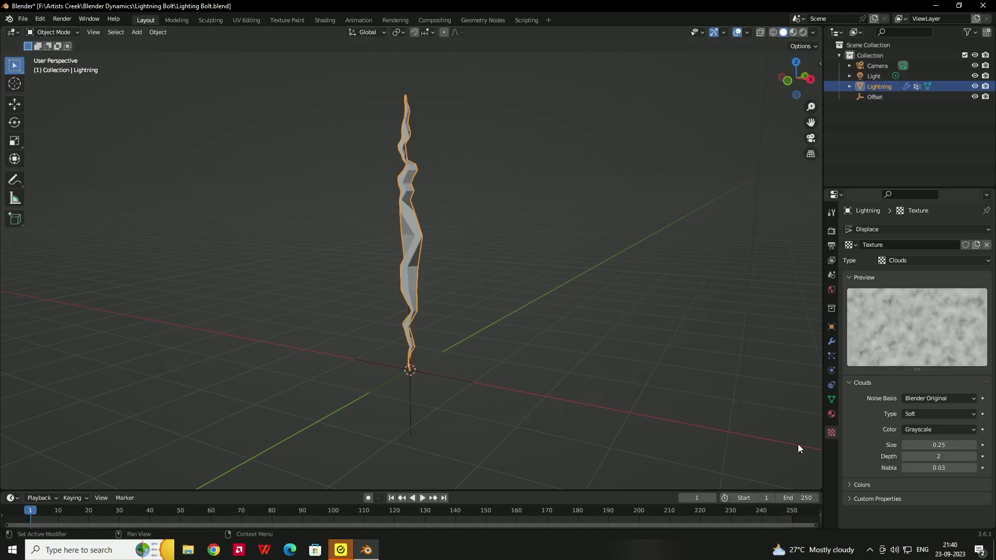
pyautogui.click(926, 398)
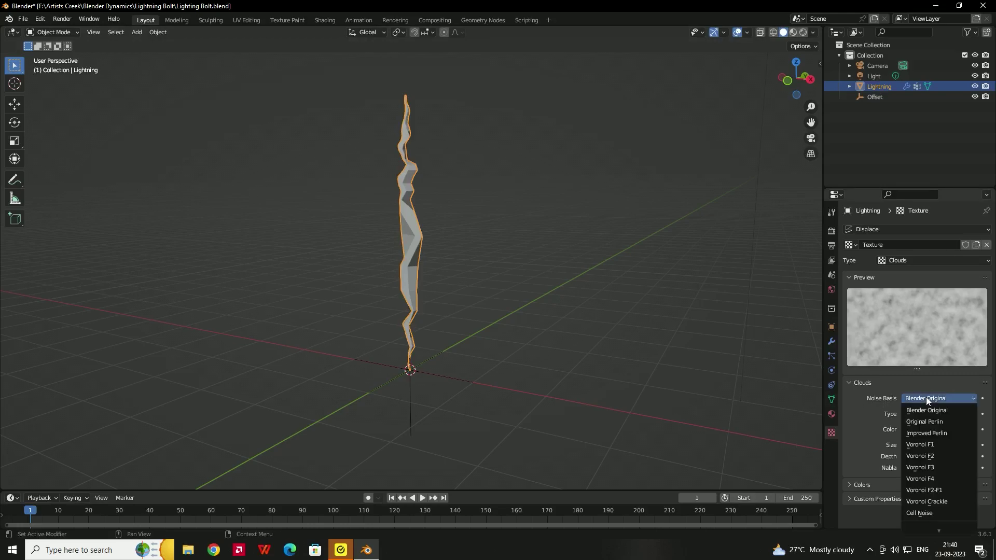
pyautogui.click(925, 445)
pyautogui.moveTo(521, 277); pyautogui.dragTo(466, 240, button='middle')
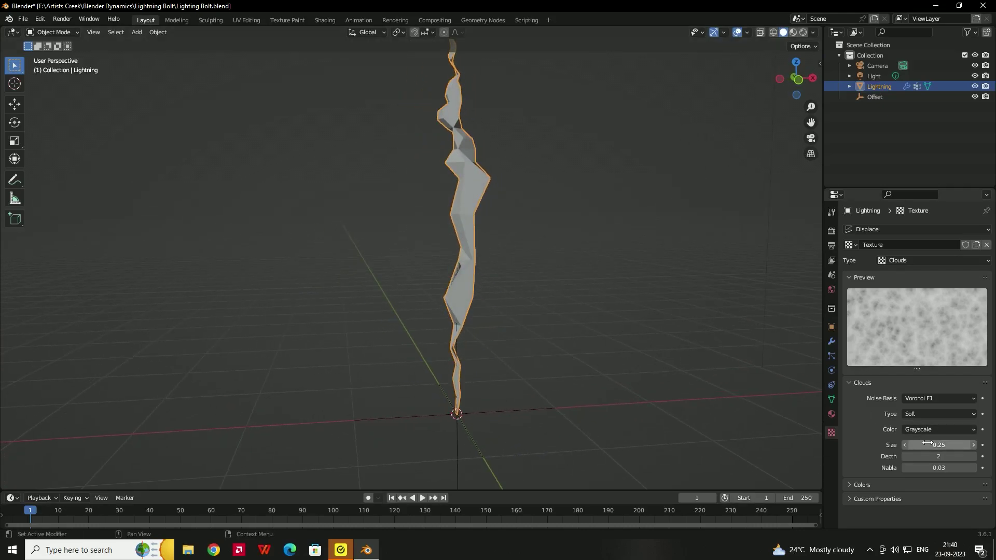
# Try a size of 0.58 for the Clouds texture
pyautogui.moveTo(927, 445); pyautogui.dragTo(964, 445)
pyautogui.moveTo(963, 445); pyautogui.dragTo(965, 445)
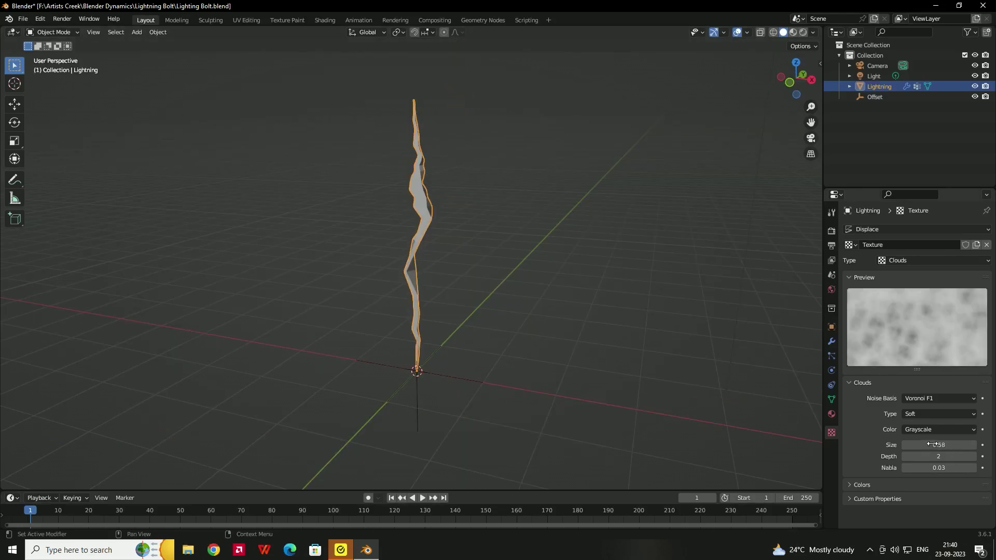
pyautogui.moveTo(510, 319); pyautogui.dragTo(546, 322, button='middle')
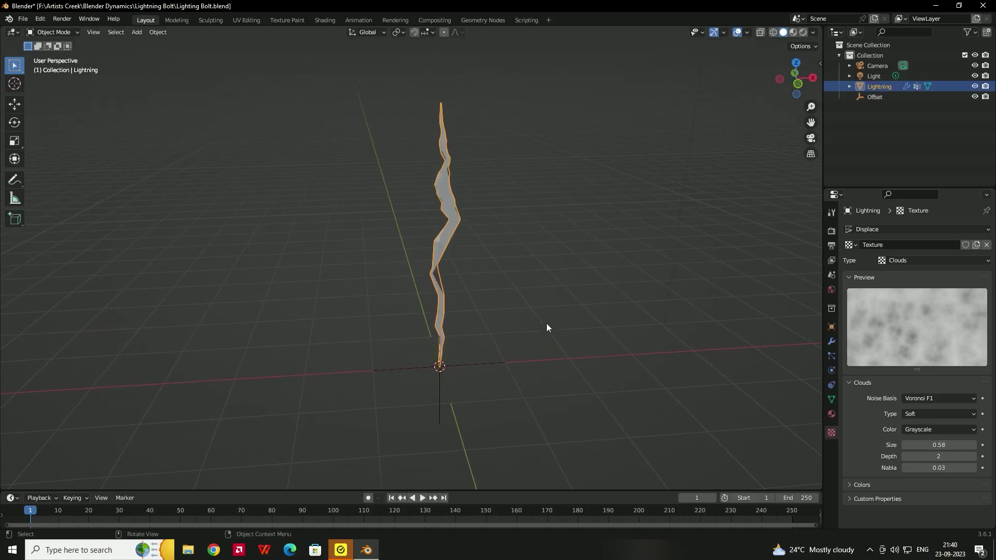
# Set the Clouds texture's size to 1.10 and check the bolt's shape
pyautogui.click(928, 444)
pyautogui.write('1.1')
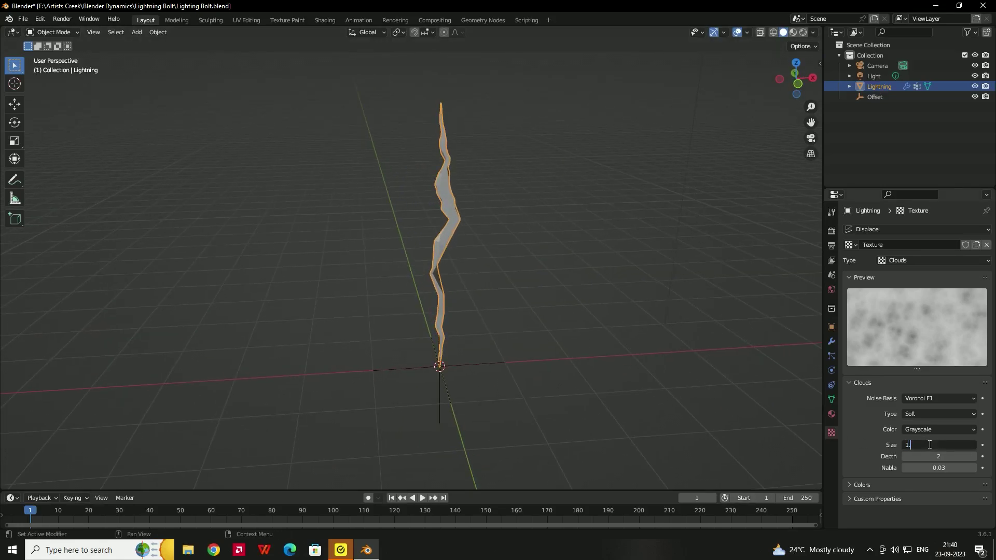
pyautogui.press('Return')
pyautogui.moveTo(463, 357); pyautogui.dragTo(441, 314, button='middle')
pyautogui.moveTo(488, 287)
pyautogui.mouseDown(button='middle')
pyautogui.moveTo(464, 276)
pyautogui.moveTo(501, 274)
pyautogui.mouseUp(button='middle')
pyautogui.moveTo(445, 309); pyautogui.dragTo(289, 358, button='middle')
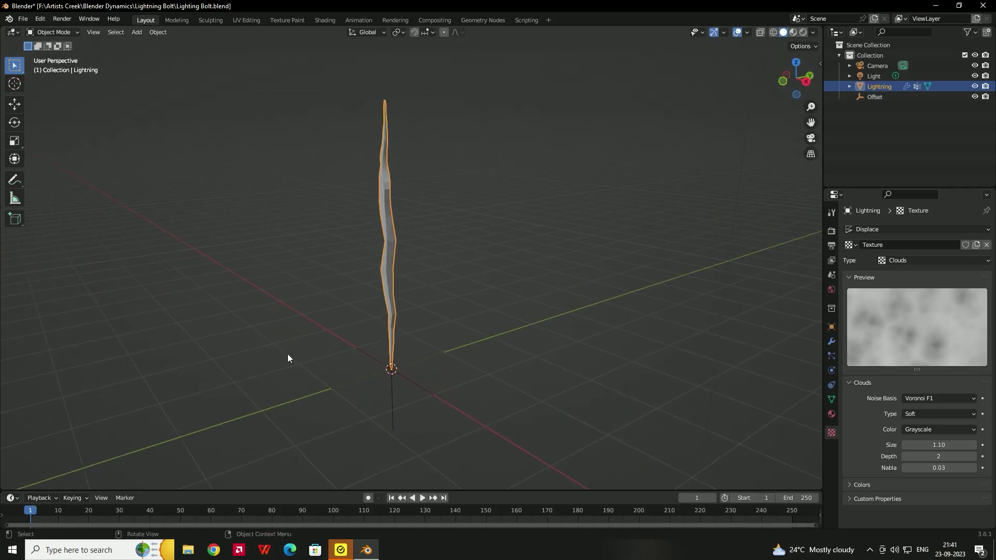
pyautogui.moveTo(477, 341); pyautogui.dragTo(706, 300, button='middle')
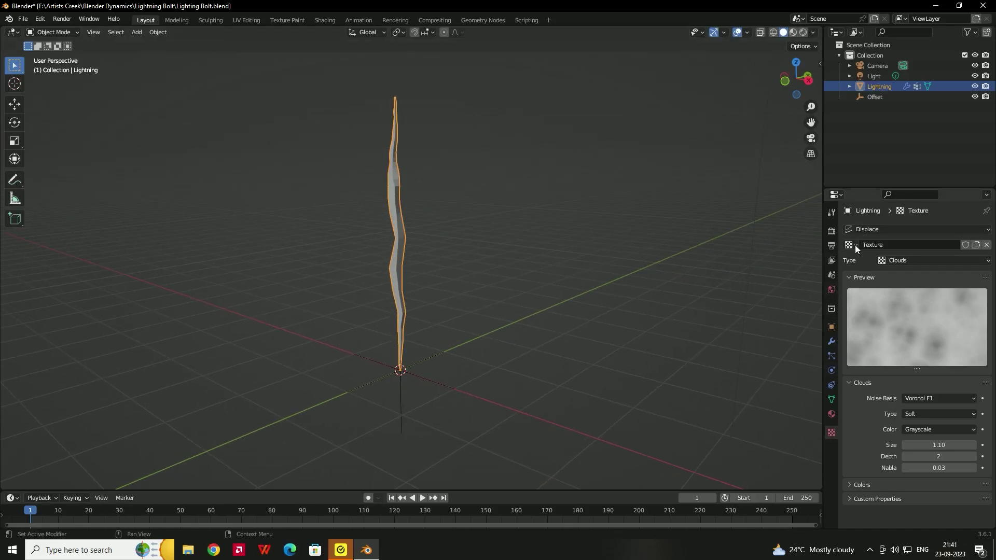
# Rename the Displace modifier to DisplaceX and its texture to TextureX, and collapse the modifier
pyautogui.click(832, 342)
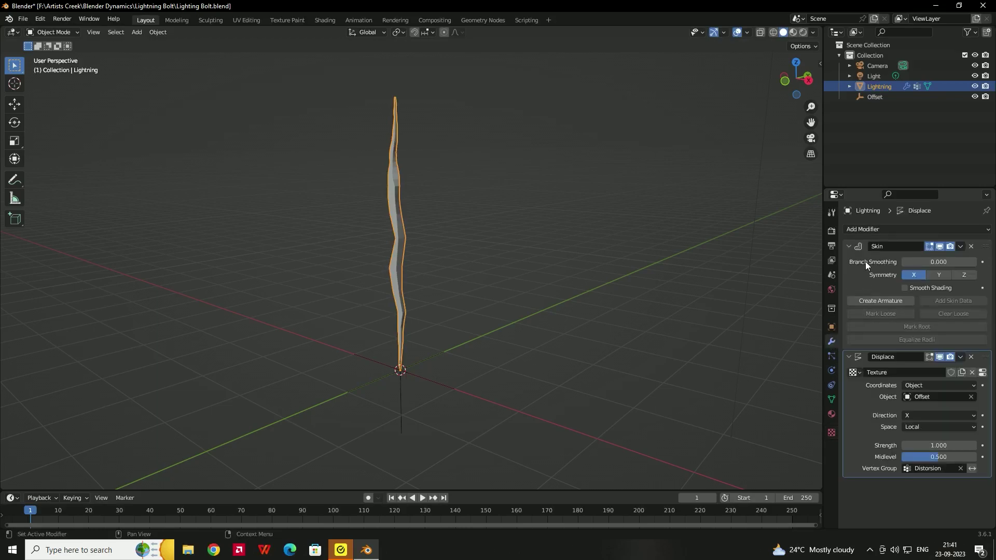
pyautogui.click(905, 356)
pyautogui.click(902, 372)
pyautogui.write('X')
pyautogui.press('Return')
pyautogui.click(849, 358)
# Add a second Displace modifier to the Lightning object and set its direction to Y
pyautogui.click(877, 229)
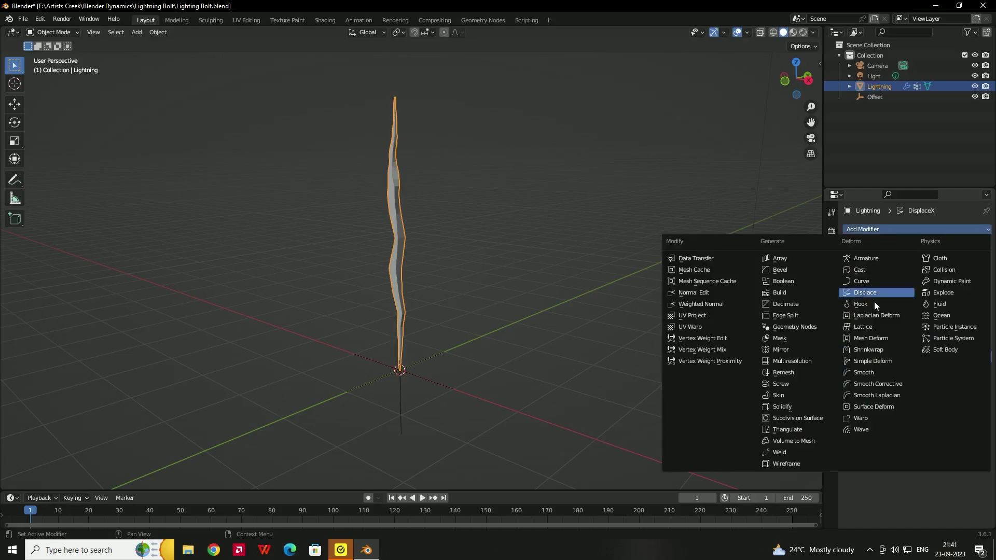
pyautogui.click(870, 295)
pyautogui.click(927, 418)
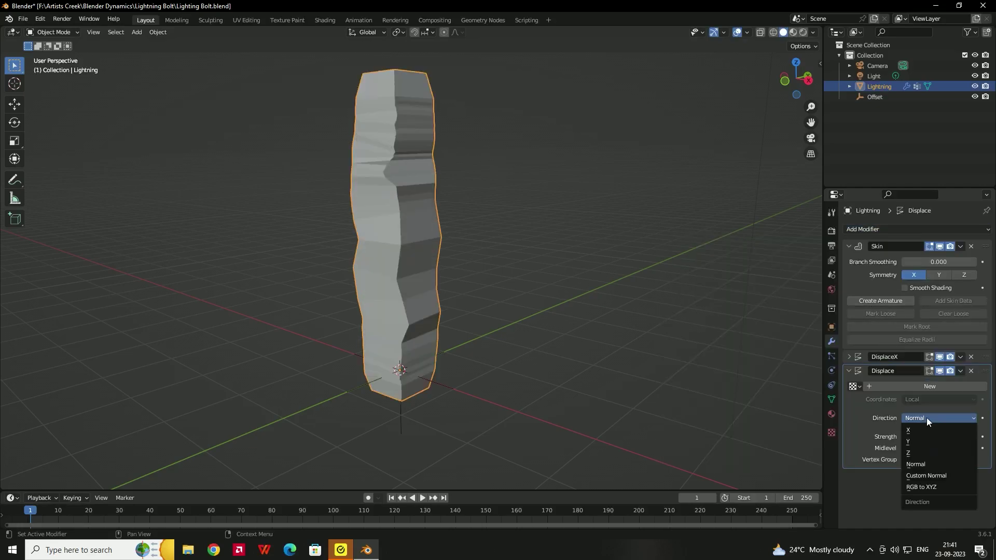
pyautogui.click(920, 440)
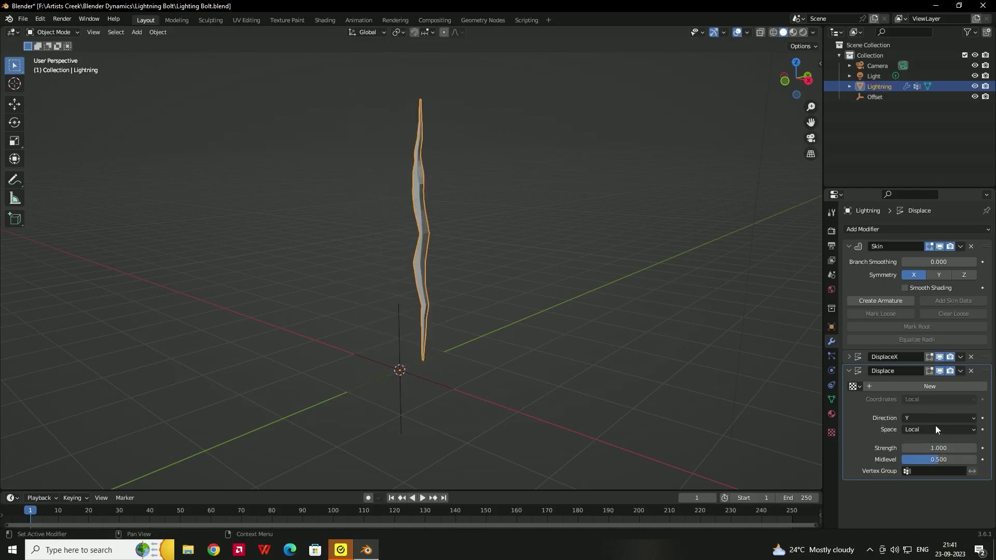
# Rename the second modifier to Displace Y, give it its own copy of TextureX, and open that copy's settings
pyautogui.doubleClick(904, 371)
pyautogui.write('Y')
pyautogui.press('Return')
pyautogui.click(923, 386)
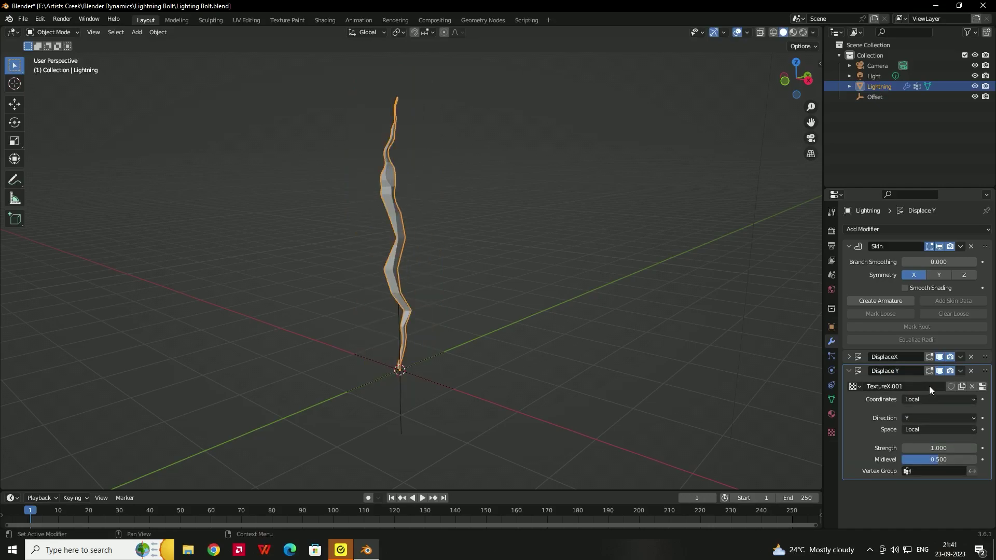
pyautogui.click(982, 387)
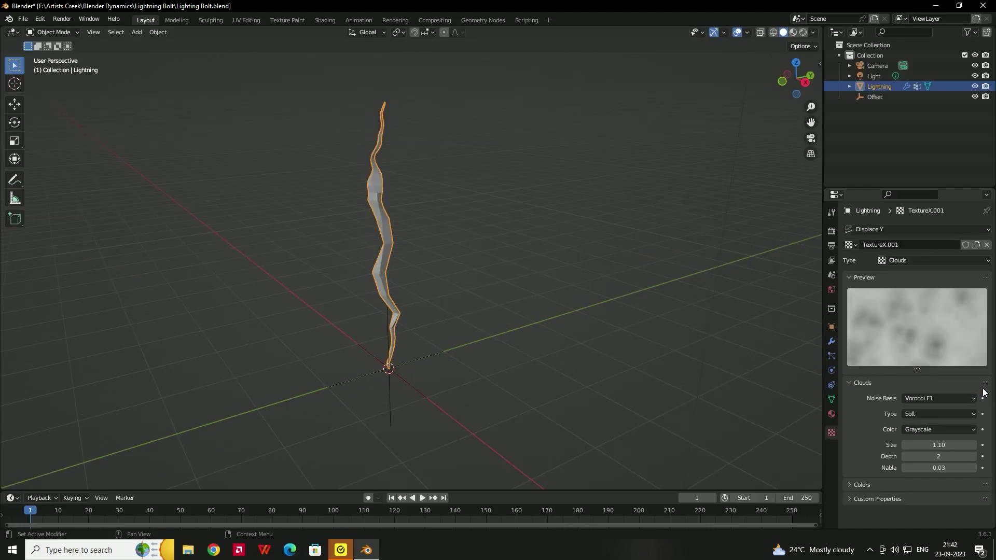
# Try the Voronoi F3 noise basis on the Displace Y texture and restore Voronoi F1
pyautogui.click(923, 400)
pyautogui.click(940, 469)
pyautogui.moveTo(655, 372); pyautogui.dragTo(571, 322, button='middle')
pyautogui.click(936, 398)
pyautogui.click(933, 445)
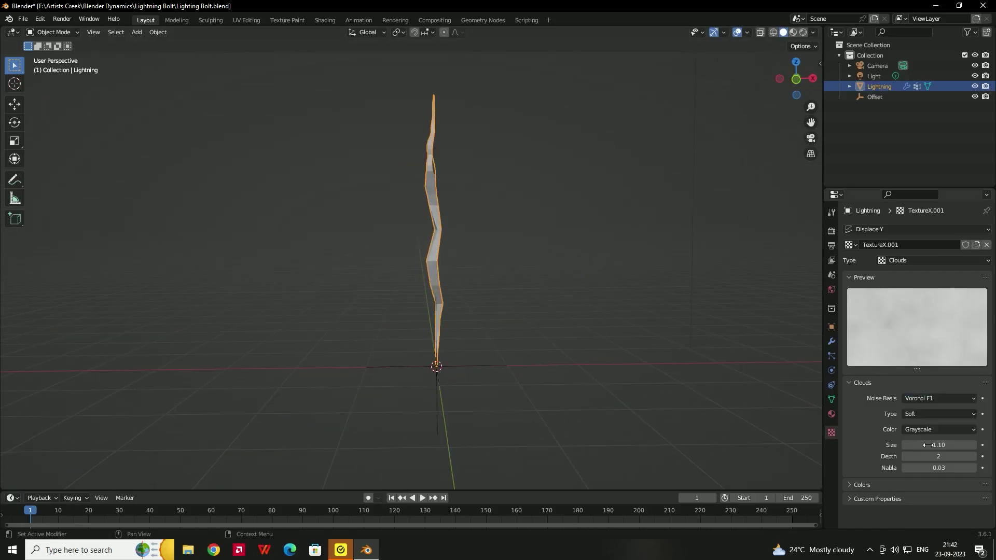
# Set the Displace Y texture's cloud size to 1.34 and its noise type to Hard
pyautogui.moveTo(596, 363); pyautogui.dragTo(466, 319, button='middle')
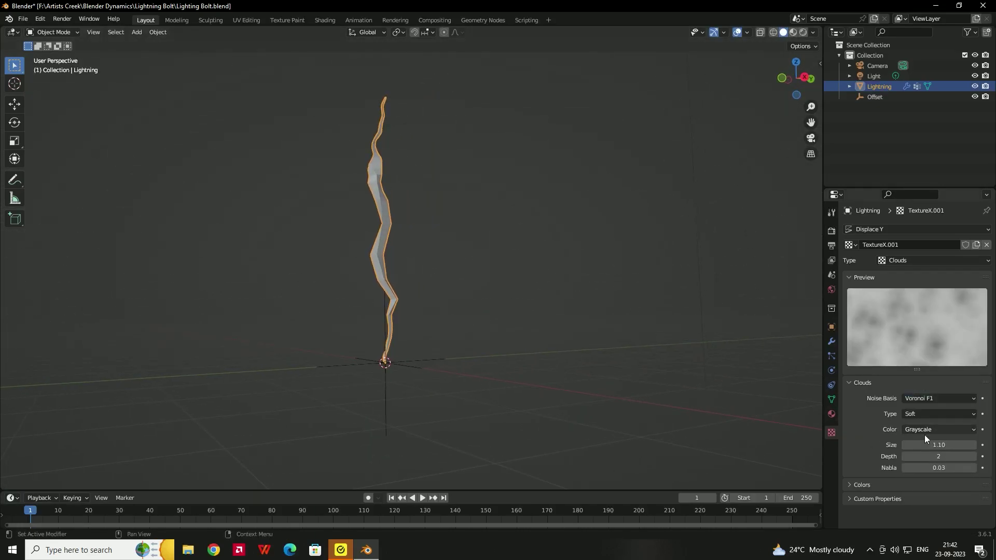
pyautogui.moveTo(938, 445); pyautogui.dragTo(979, 445)
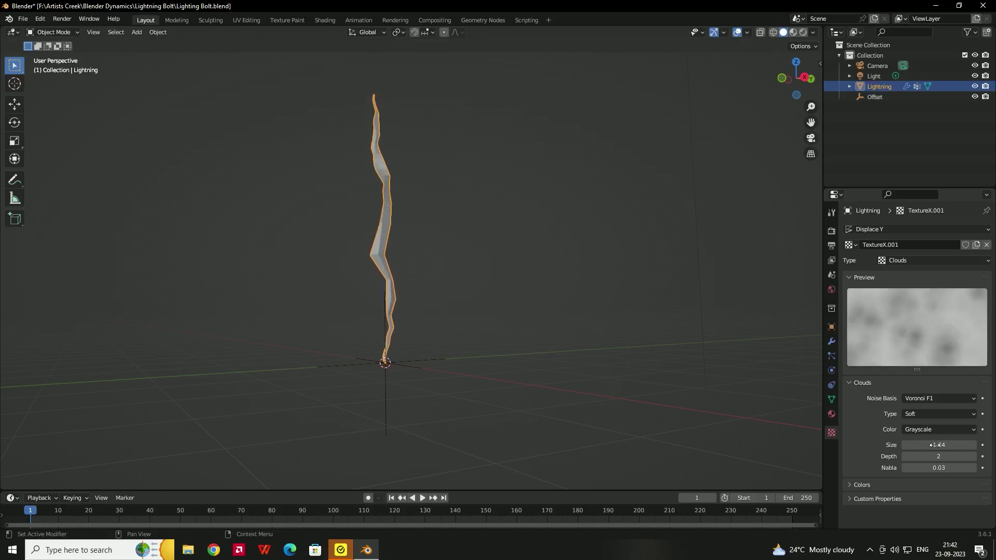
pyautogui.moveTo(444, 250); pyautogui.dragTo(943, 412, button='middle')
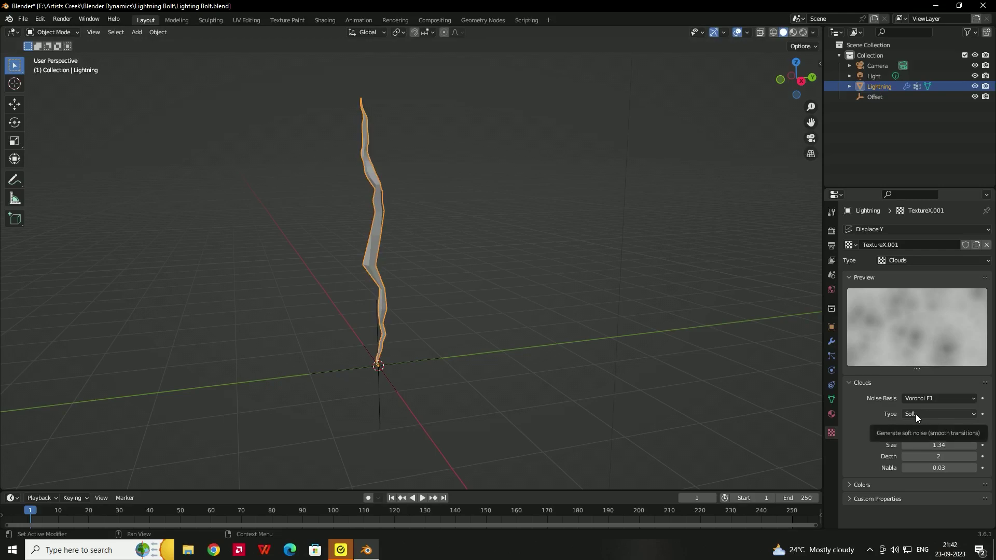
pyautogui.click(918, 415)
pyautogui.click(934, 438)
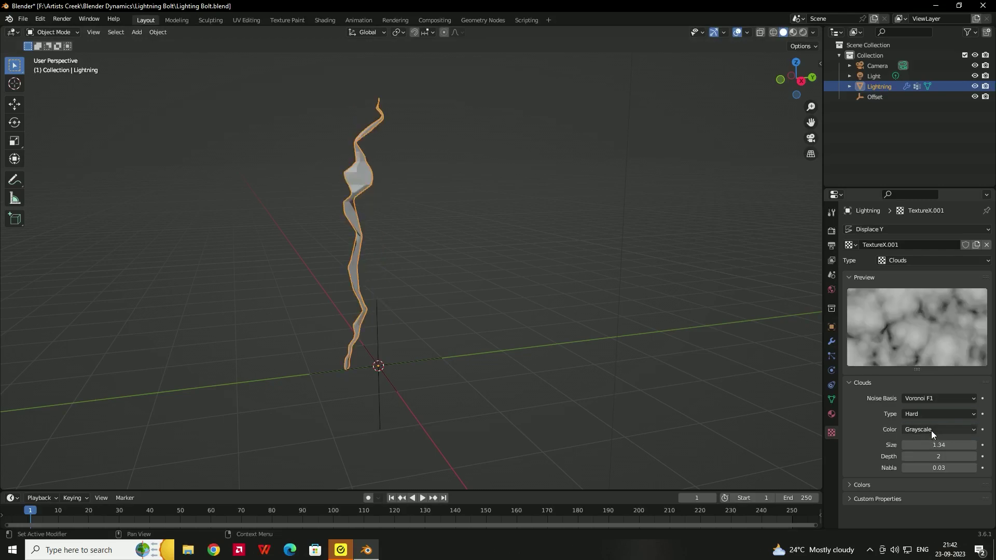
# Set the noise type of the Displace Y cloud texture to Soft
pyautogui.click(922, 416)
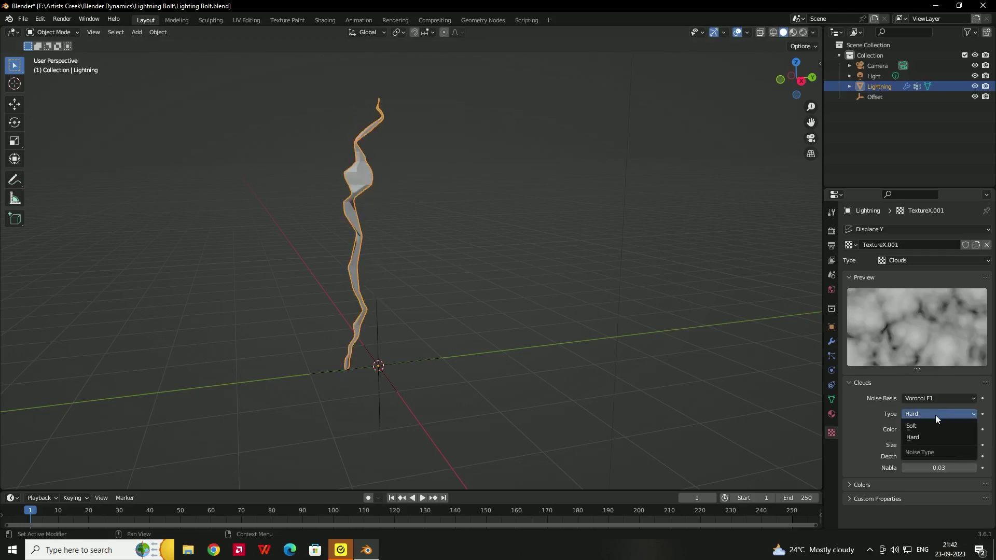
pyautogui.click(923, 425)
pyautogui.moveTo(639, 366); pyautogui.dragTo(834, 340, button='middle')
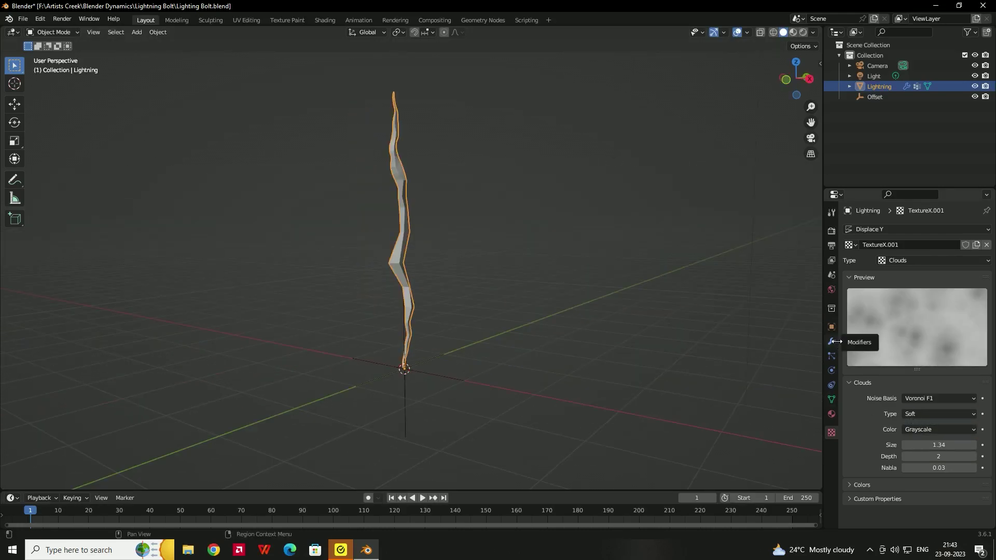
# Return to the Lightning object's modifiers and assign the Distortion vertex group to Displace Y
pyautogui.click(832, 341)
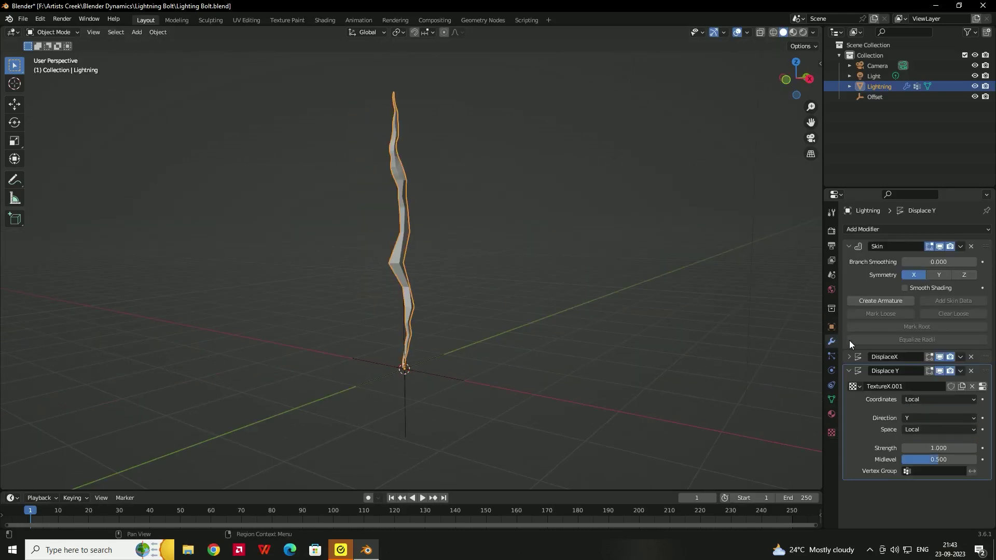
pyautogui.click(929, 470)
pyautogui.click(902, 368)
pyautogui.moveTo(545, 316); pyautogui.dragTo(487, 310, button='middle')
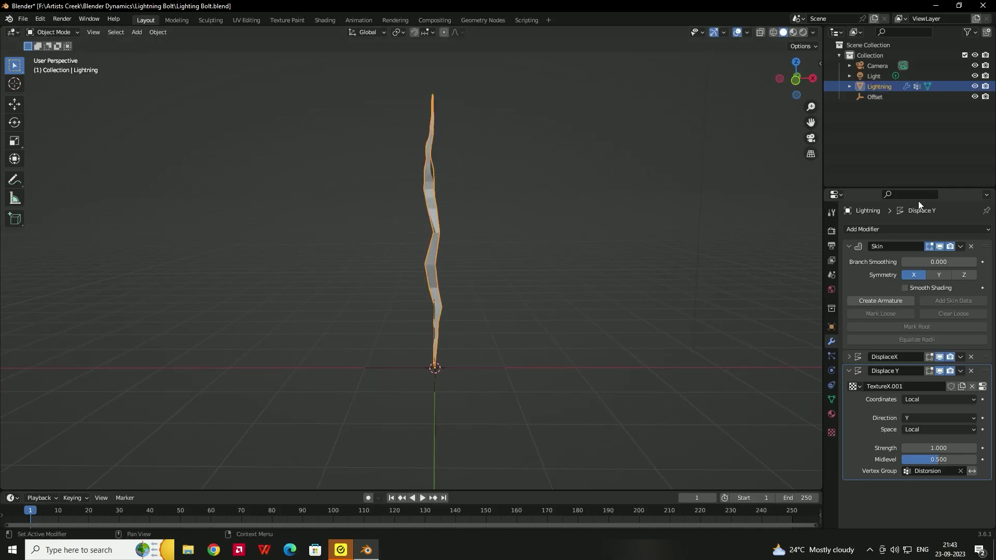
# Add a Decimate modifier to the Lightning object and set its collapse ratio to about 0.21
pyautogui.click(867, 230)
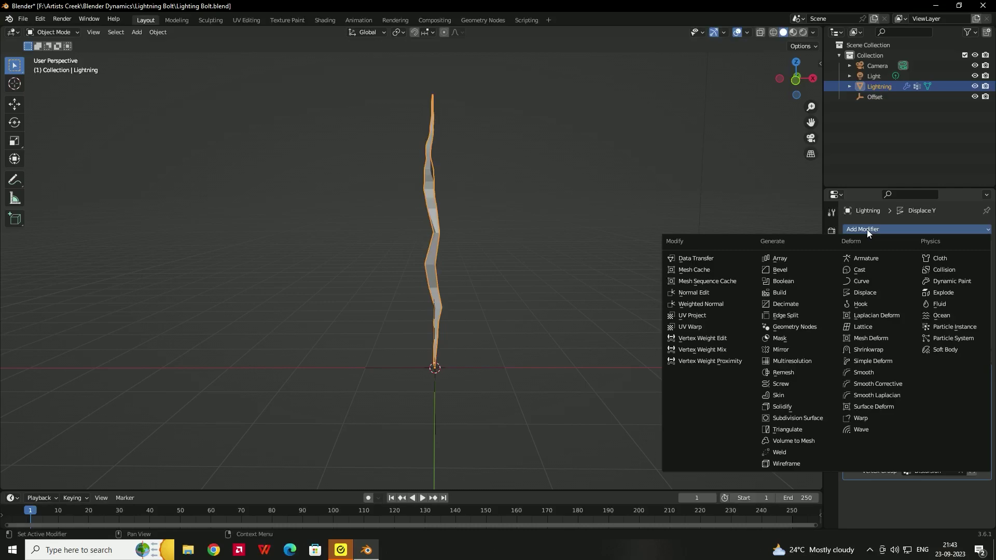
pyautogui.click(788, 308)
pyautogui.scroll(-3, 882, 436)
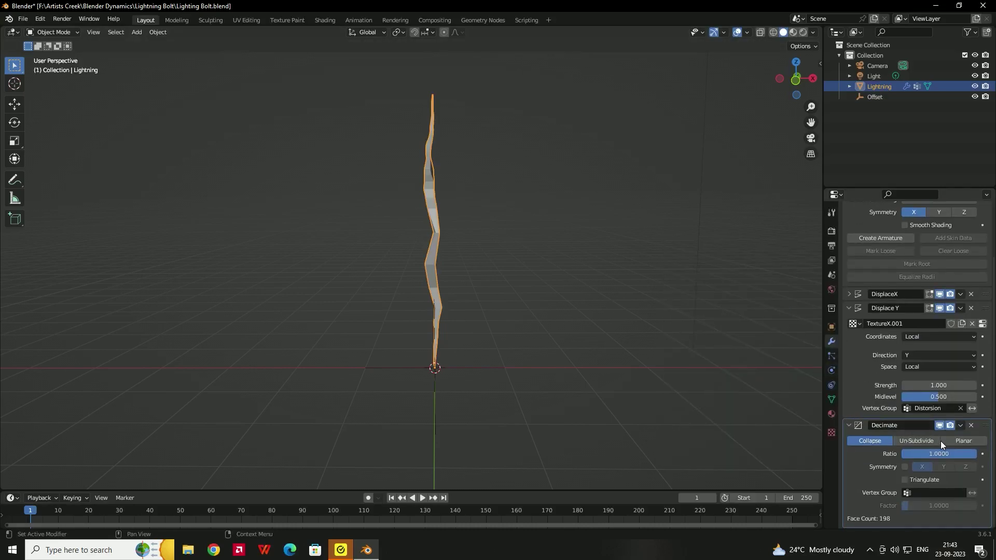
pyautogui.moveTo(948, 451); pyautogui.dragTo(924, 452)
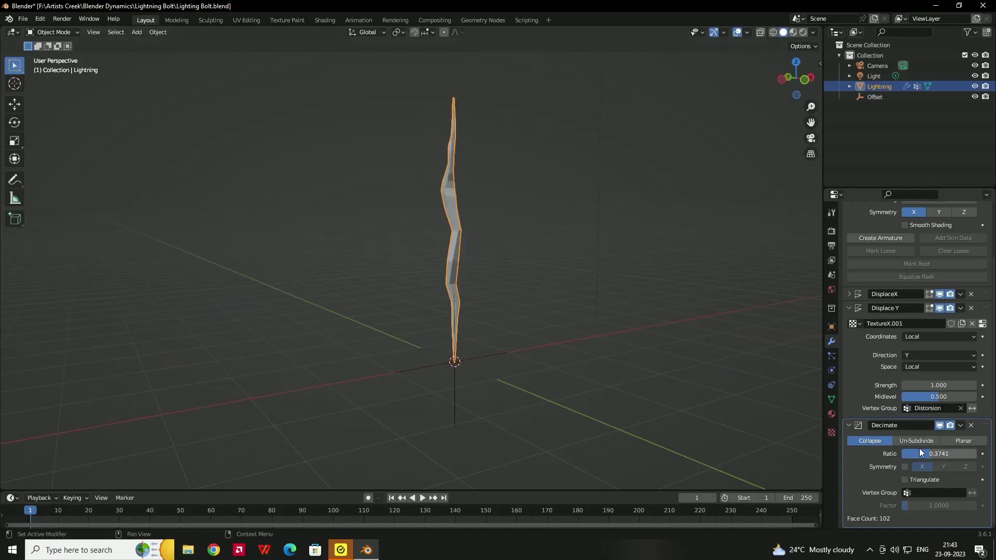
pyautogui.moveTo(920, 451); pyautogui.dragTo(916, 452)
pyautogui.scroll(-1, 505, 216)
pyautogui.moveTo(428, 211); pyautogui.dragTo(483, 229, button='middle')
pyautogui.scroll(3, 505, 218)
pyautogui.moveTo(510, 270)
pyautogui.mouseDown(button='middle')
pyautogui.moveTo(477, 235)
pyautogui.moveTo(525, 247)
pyautogui.moveTo(505, 255)
pyautogui.mouseUp(button='middle')
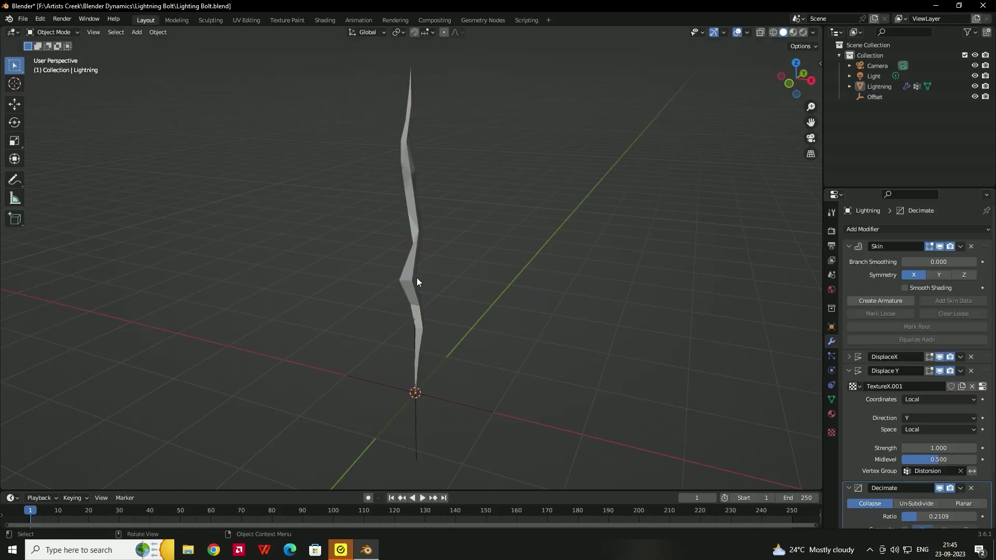
# Reselect the Lightning object and collapse the settings of its Skin, Displace Y and Decimate modifiers
pyautogui.click(416, 278)
pyautogui.moveTo(516, 276); pyautogui.dragTo(460, 246, button='middle')
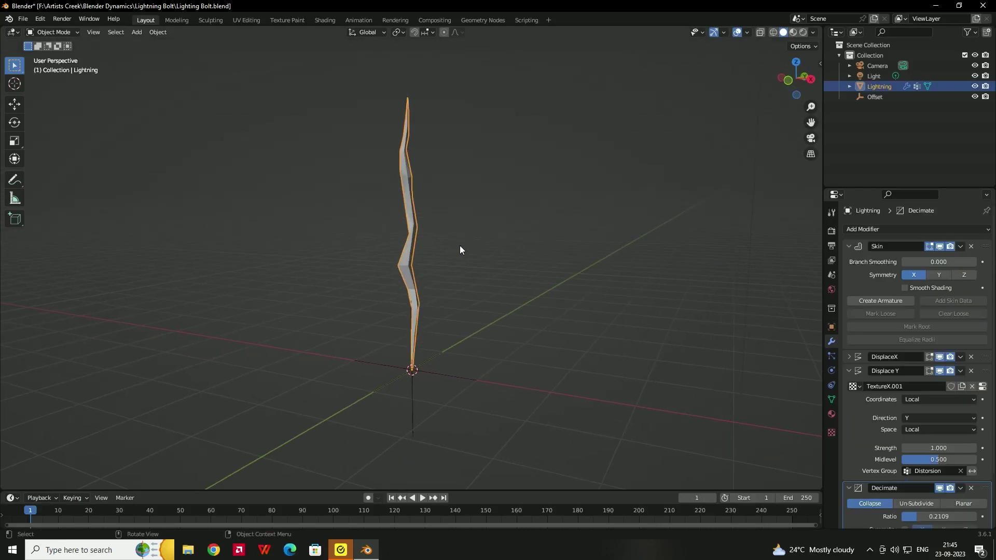
pyautogui.click(849, 247)
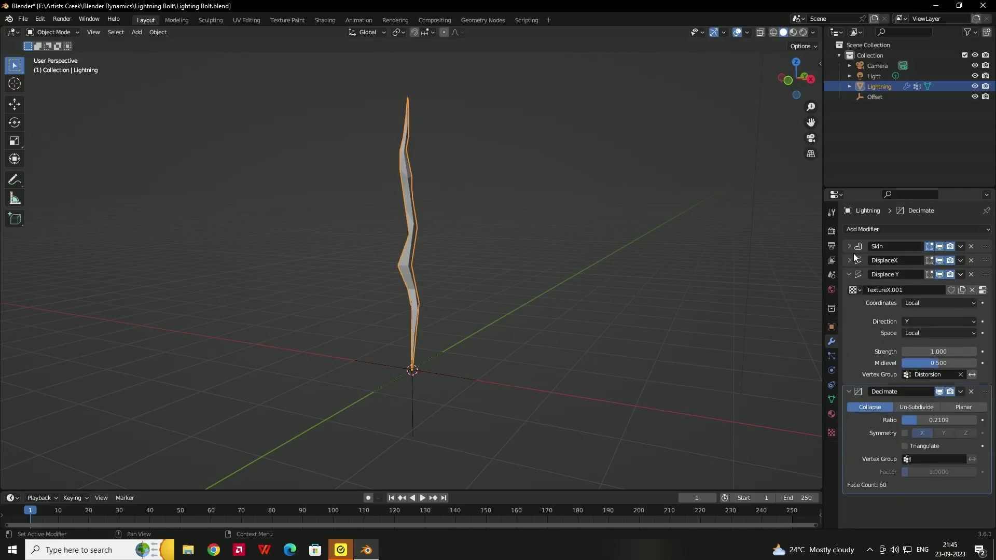
pyautogui.click(846, 274)
pyautogui.click(849, 287)
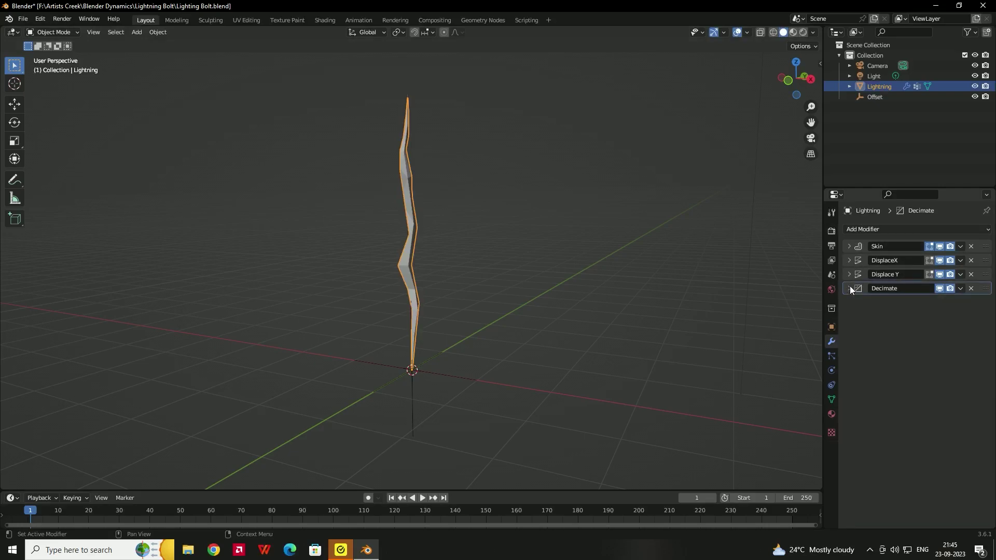
# Add a Weld modifier to the Lightning object with a merge distance of 0.104 m
pyautogui.click(869, 229)
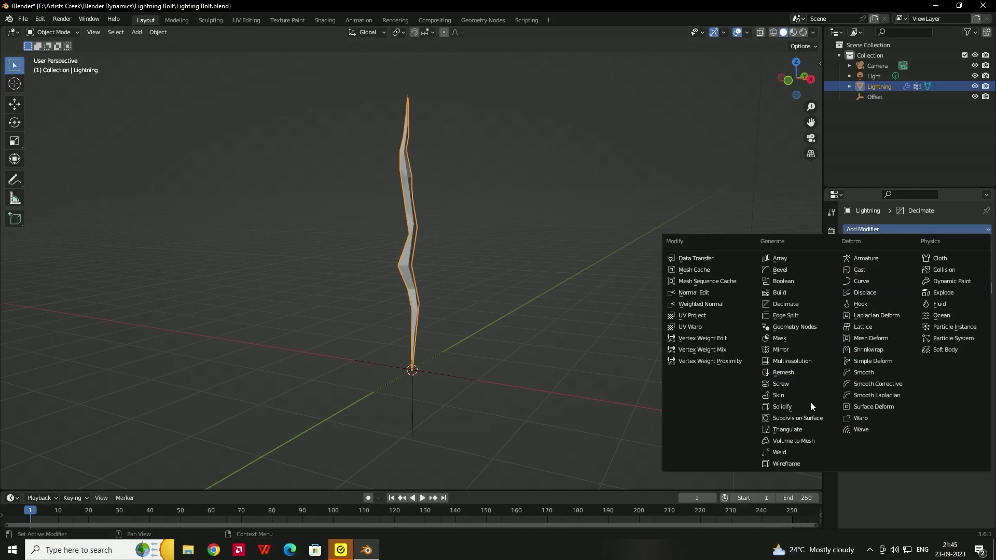
pyautogui.click(787, 451)
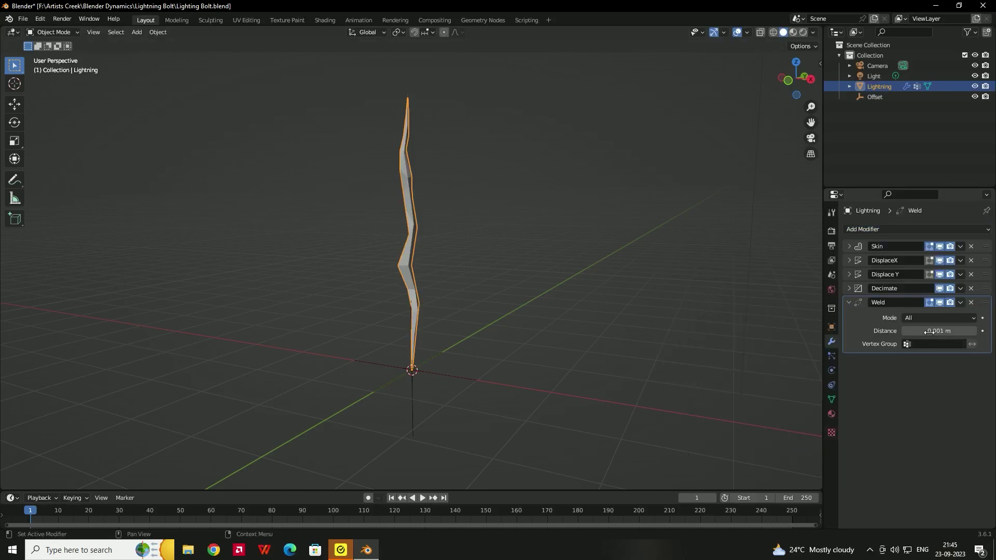
pyautogui.moveTo(929, 332); pyautogui.dragTo(974, 332)
pyautogui.moveTo(461, 312); pyautogui.dragTo(473, 289, button='middle')
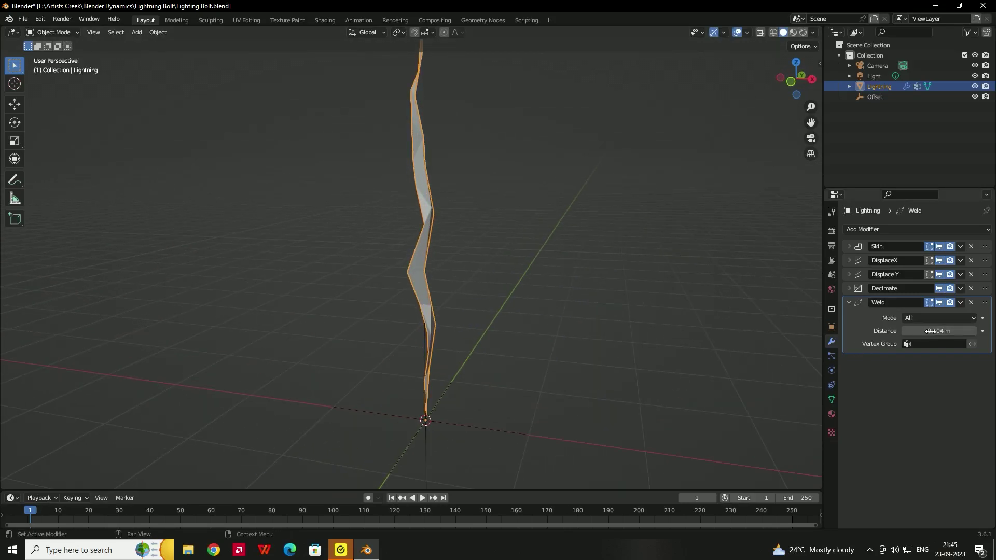
pyautogui.moveTo(518, 311); pyautogui.dragTo(471, 295, button='middle')
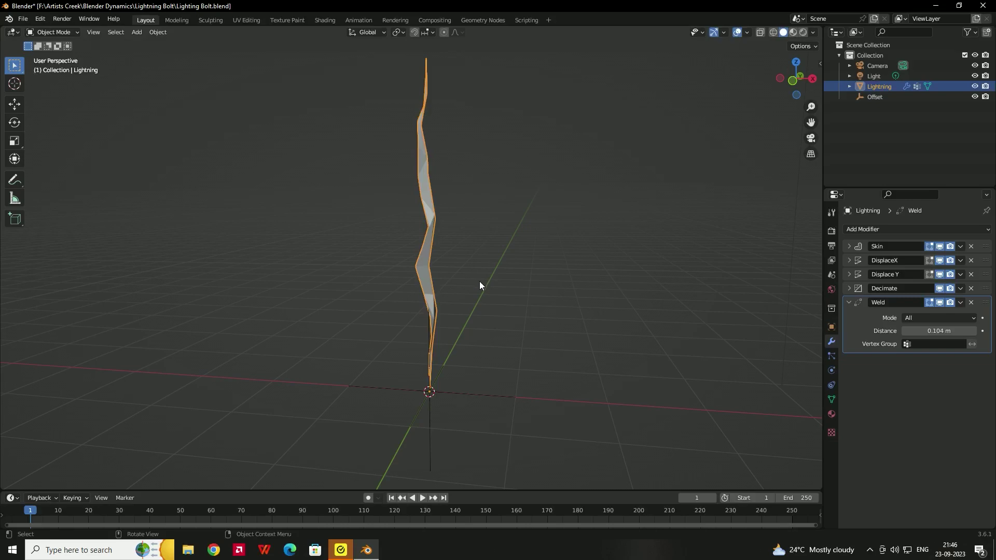
pyautogui.moveTo(356, 260); pyautogui.dragTo(519, 267, button='middle')
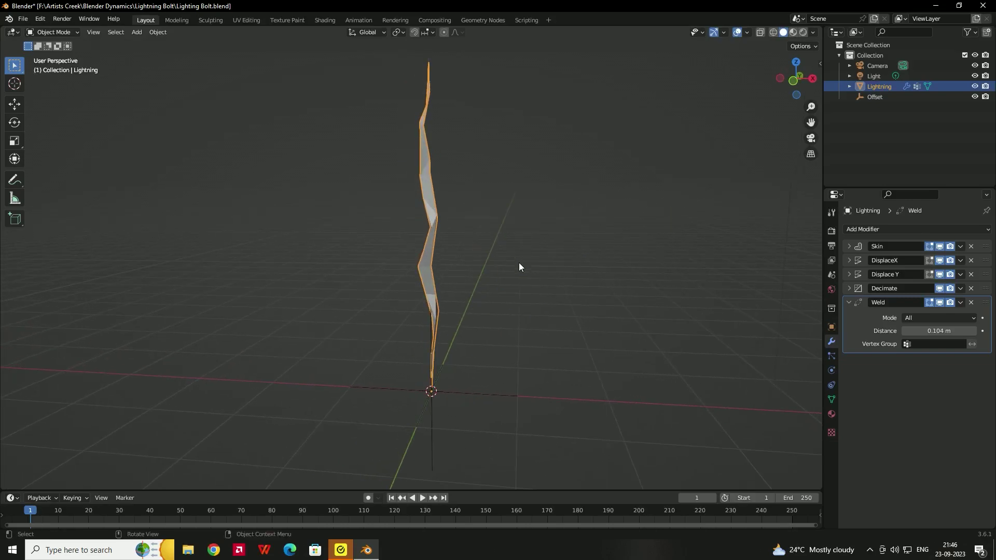
# Try a DisplaceX strength of 1.5 and test the strength of Displace Y
pyautogui.click(849, 275)
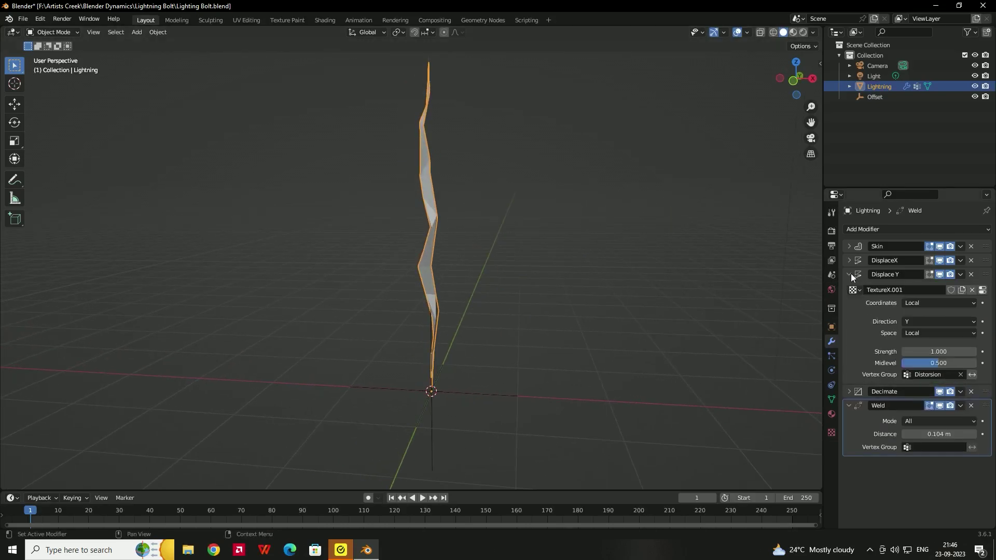
pyautogui.click(849, 260)
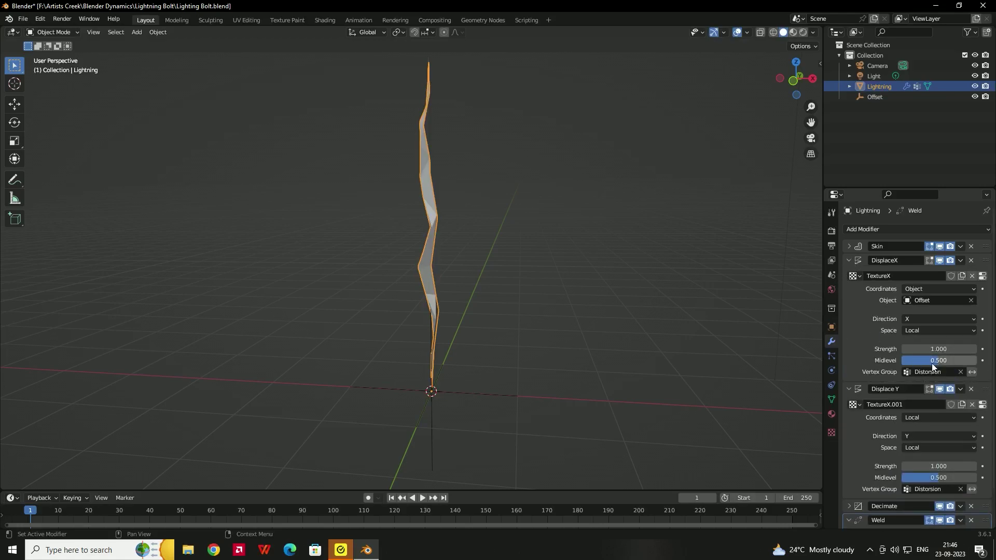
pyautogui.moveTo(925, 348)
pyautogui.mouseDown()
pyautogui.moveTo(955, 349)
pyautogui.moveTo(925, 348)
pyautogui.mouseUp()
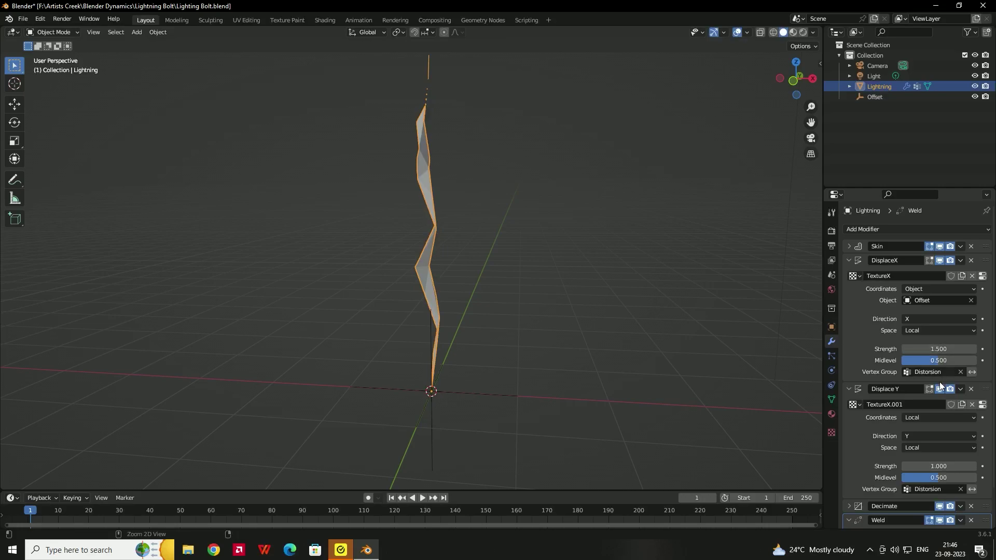
pyautogui.keyDown('ctrl'); pyautogui.click(849, 521); pyautogui.keyUp('ctrl')
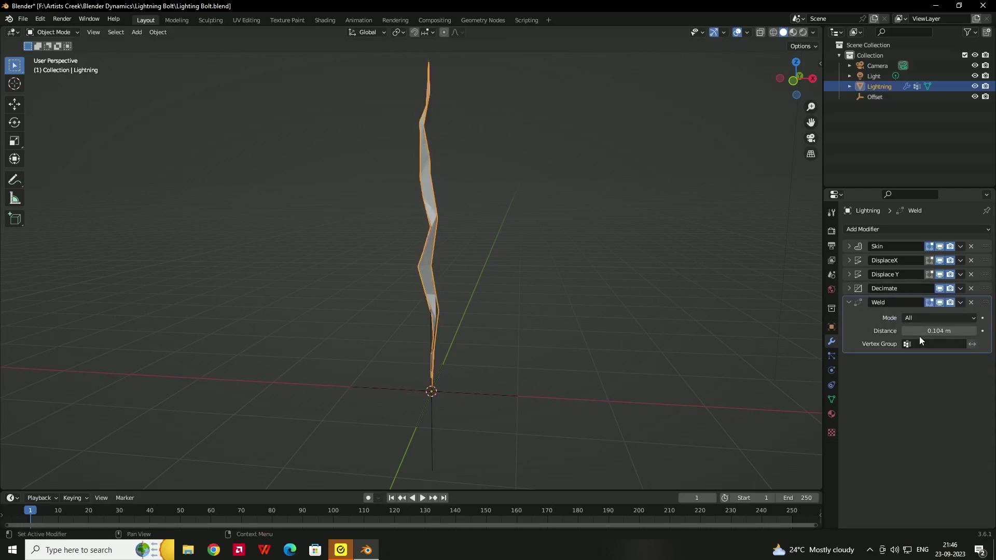
pyautogui.click(849, 274)
pyautogui.moveTo(925, 351)
pyautogui.mouseDown()
pyautogui.moveTo(949, 352)
pyautogui.moveTo(924, 352)
pyautogui.mouseUp()
pyautogui.click(848, 273)
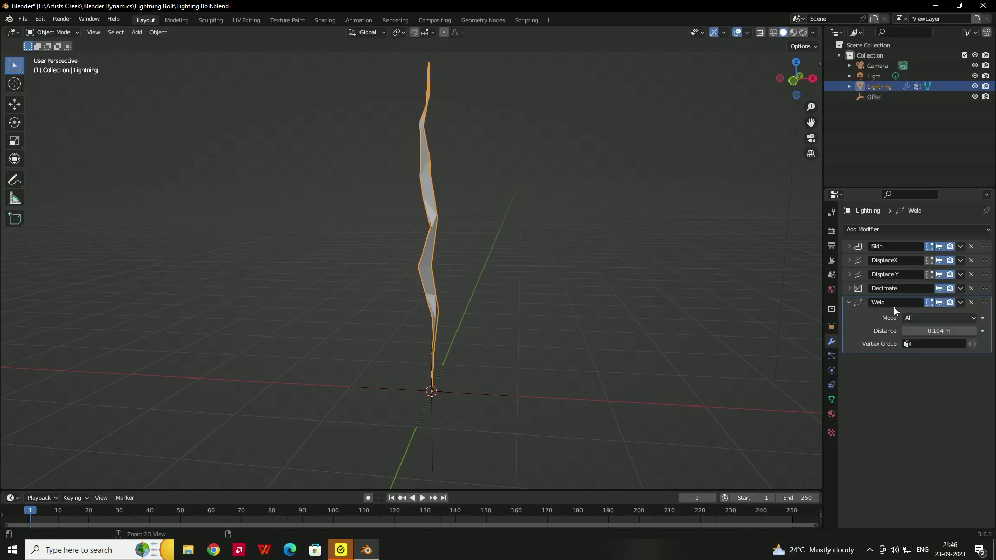
# Set the midlevel of the DisplaceX modifier to 0.643
pyautogui.click(848, 261)
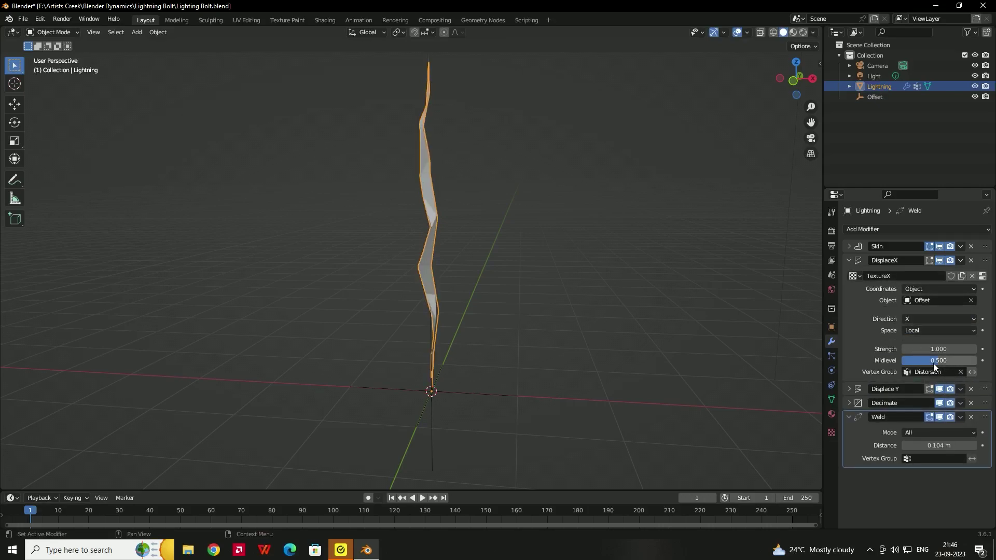
pyautogui.moveTo(939, 360)
pyautogui.mouseDown()
pyautogui.moveTo(917, 360)
pyautogui.moveTo(957, 360)
pyautogui.mouseUp()
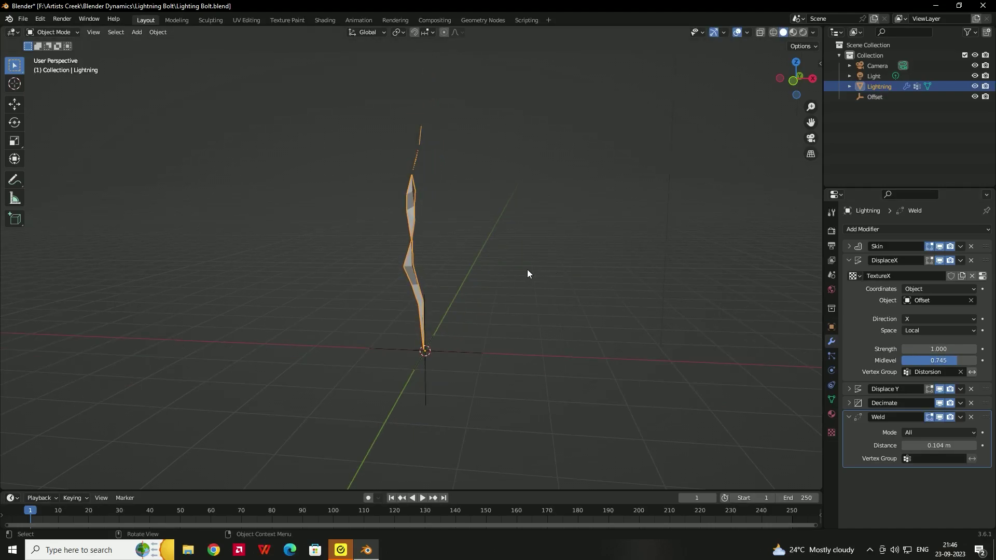
pyautogui.moveTo(527, 269)
pyautogui.mouseDown(button='middle')
pyautogui.moveTo(550, 275)
pyautogui.moveTo(535, 277)
pyautogui.mouseUp(button='middle')
# Try moving the Offset empty about 0.61 m and rotating it around the Z axis to test the bolt's distortion
pyautogui.click(493, 351)
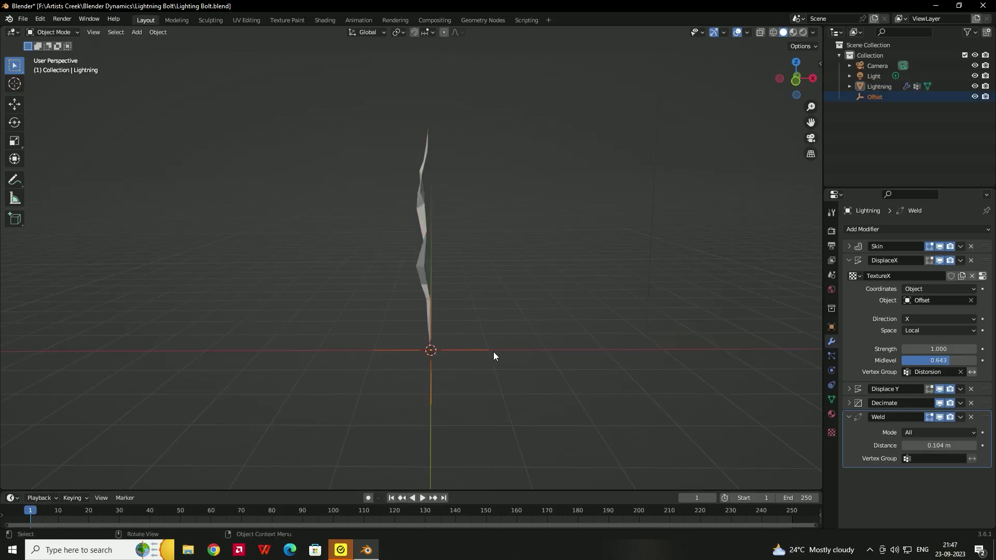
pyautogui.moveTo(493, 352); pyautogui.dragTo(453, 363, button='middle')
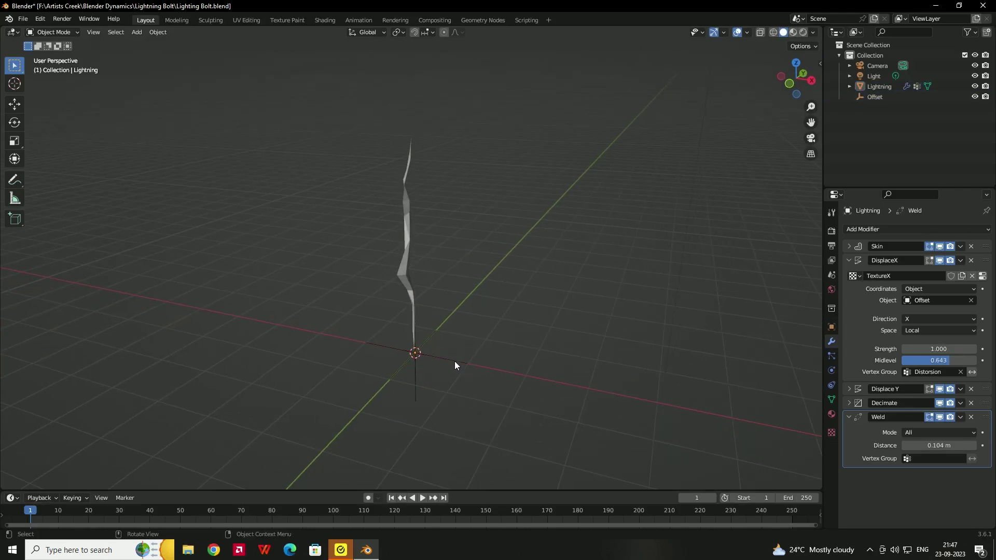
pyautogui.click(454, 361)
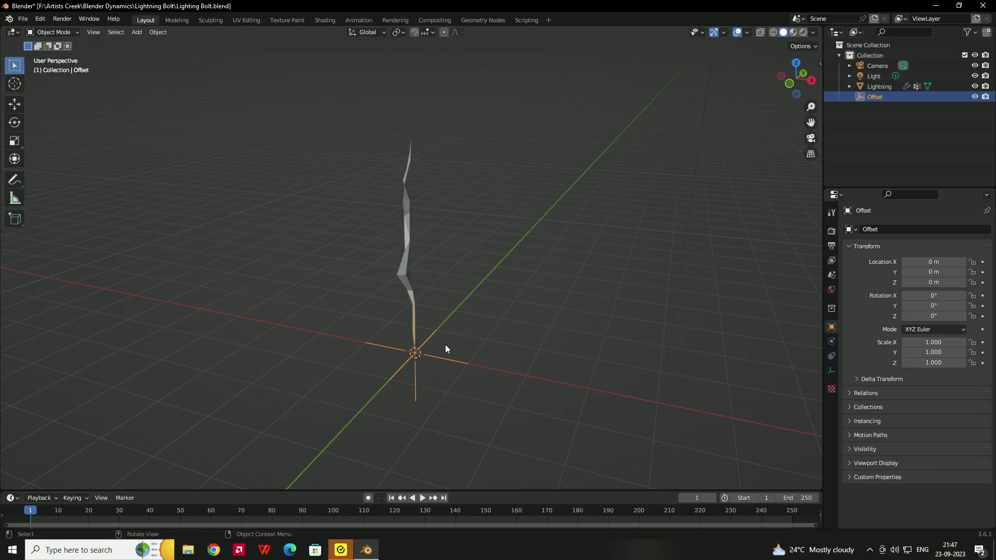
pyautogui.press('g')
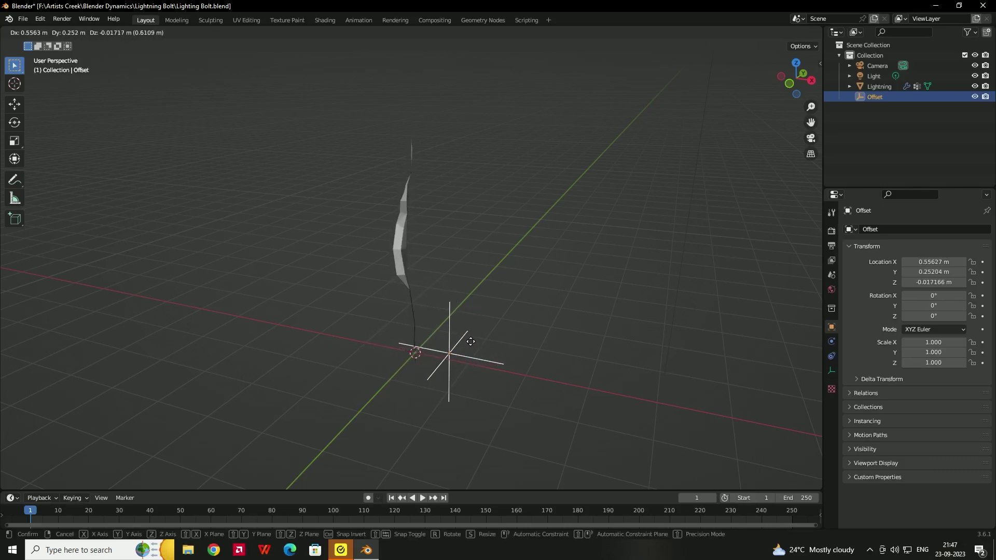
pyautogui.click(471, 341)
pyautogui.hotkey('ctrl', 'z')
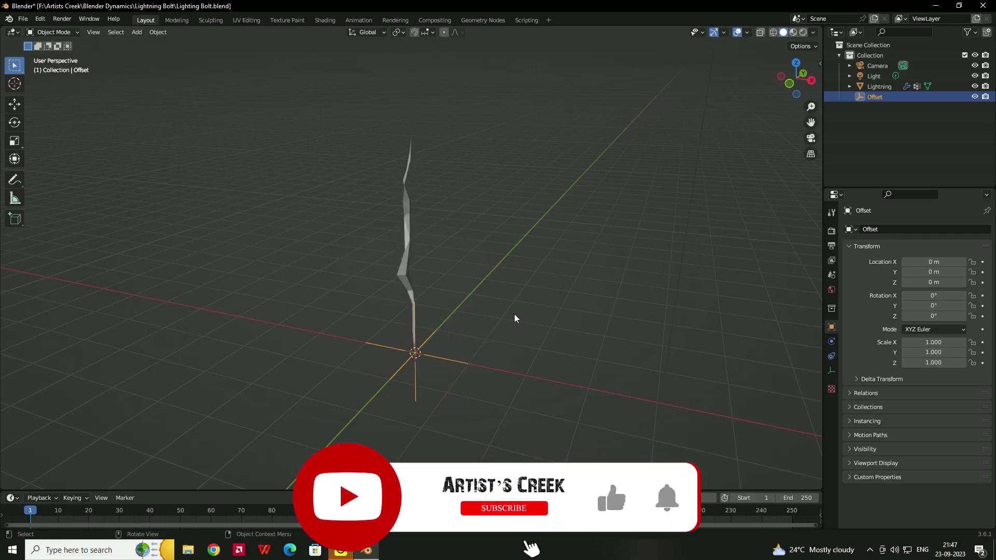
pyautogui.press('r')
pyautogui.press('z')
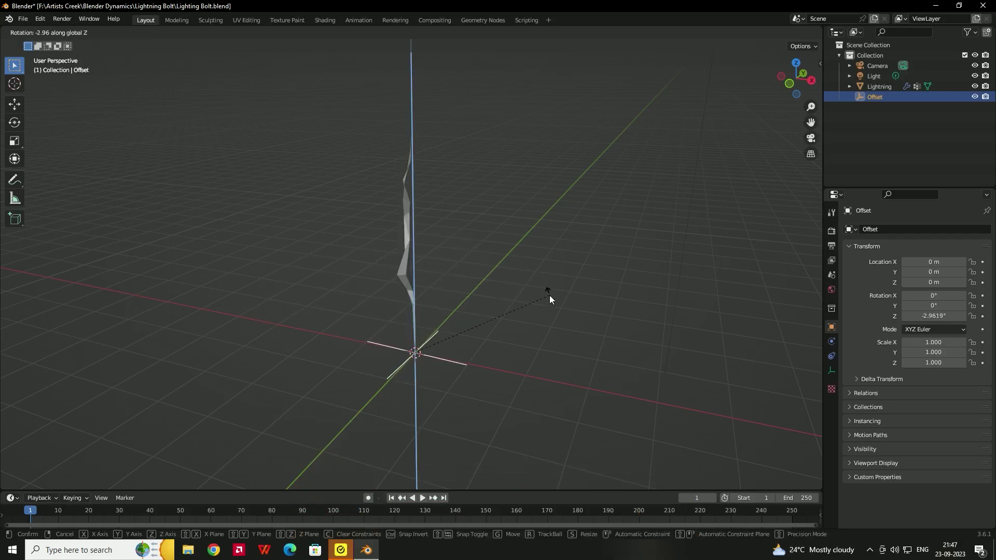
pyautogui.press('Escape')
# Select the Lightning object in the viewport instead of the Offset empty
pyautogui.moveTo(524, 291); pyautogui.dragTo(450, 259, button='middle')
pyautogui.click(412, 237)
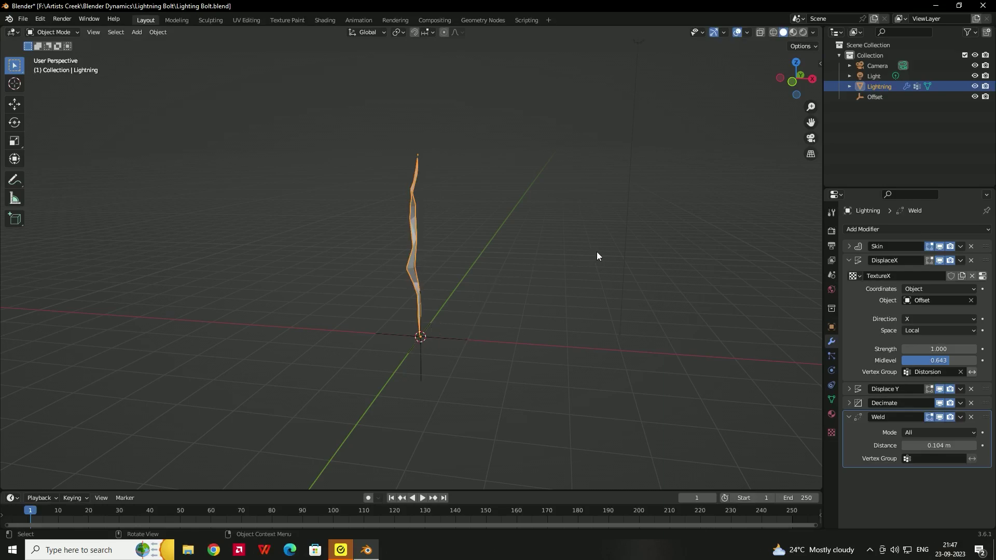
pyautogui.click(475, 241)
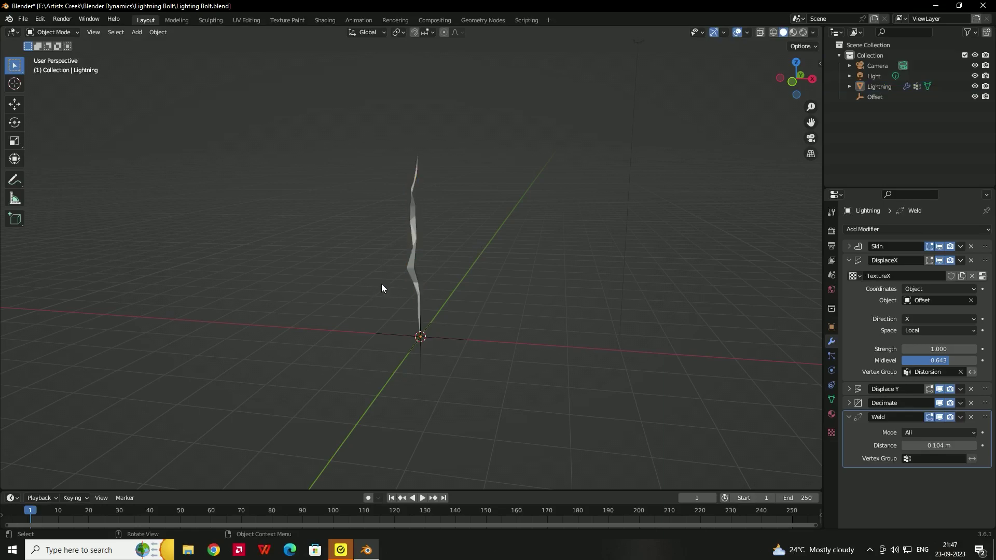
pyautogui.click(411, 266)
pyautogui.click(423, 271)
pyautogui.click(414, 249)
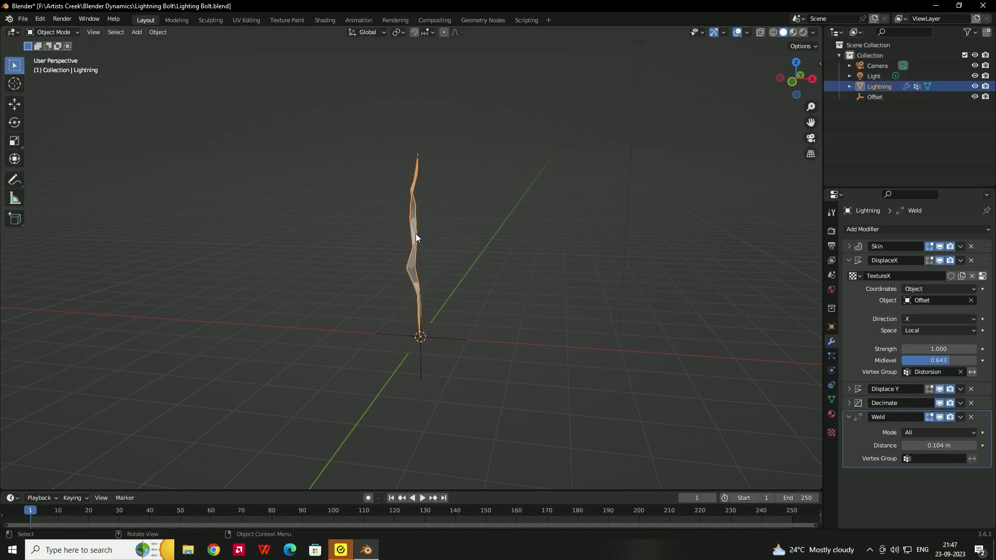
# Try moving the Lightning object along the Z axis with the Move tool
pyautogui.click(14, 104)
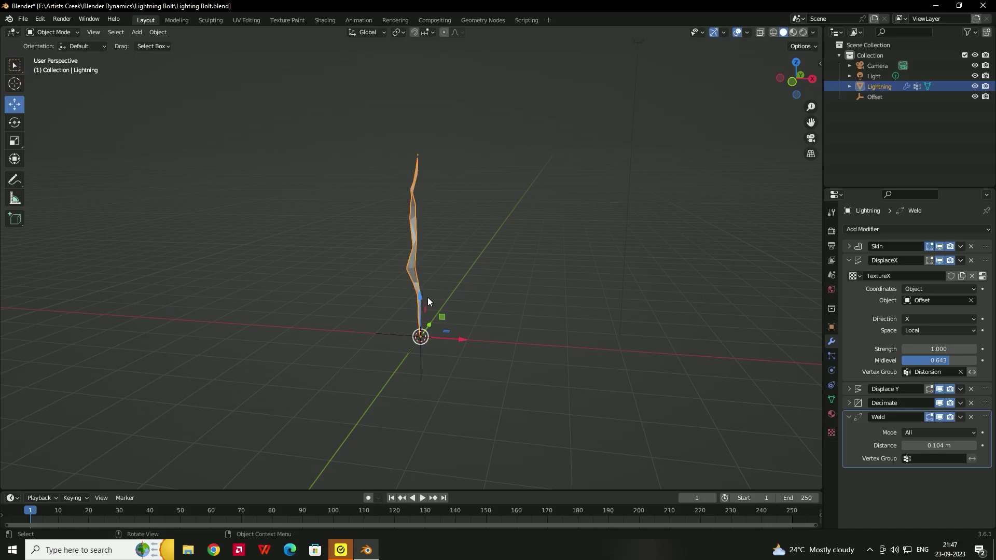
pyautogui.moveTo(423, 295); pyautogui.dragTo(479, 230)
pyautogui.moveTo(449, 226)
pyautogui.mouseDown(button='middle')
pyautogui.moveTo(413, 267)
pyautogui.moveTo(448, 216)
pyautogui.mouseUp(button='middle')
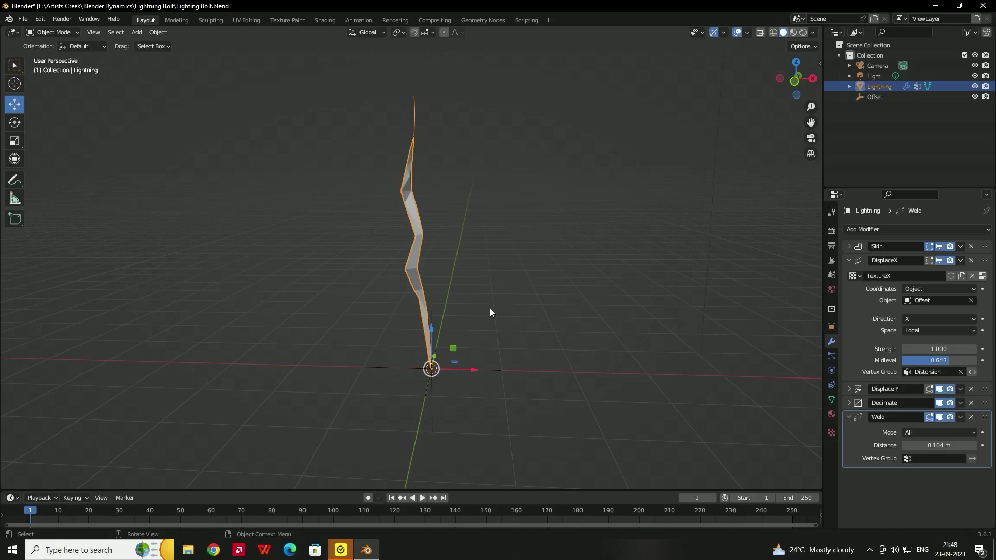
# Duplicate the Lightning bolt and rotate the copy around the global Y axis to a Y rotation of about 11°
pyautogui.hotkey('shift', 'd')
pyautogui.press('r')
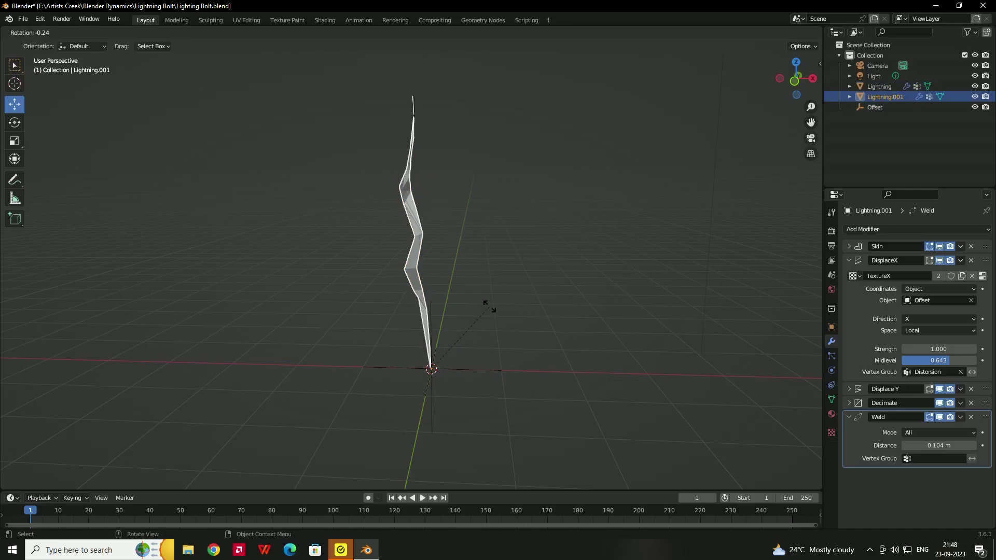
pyautogui.press('y')
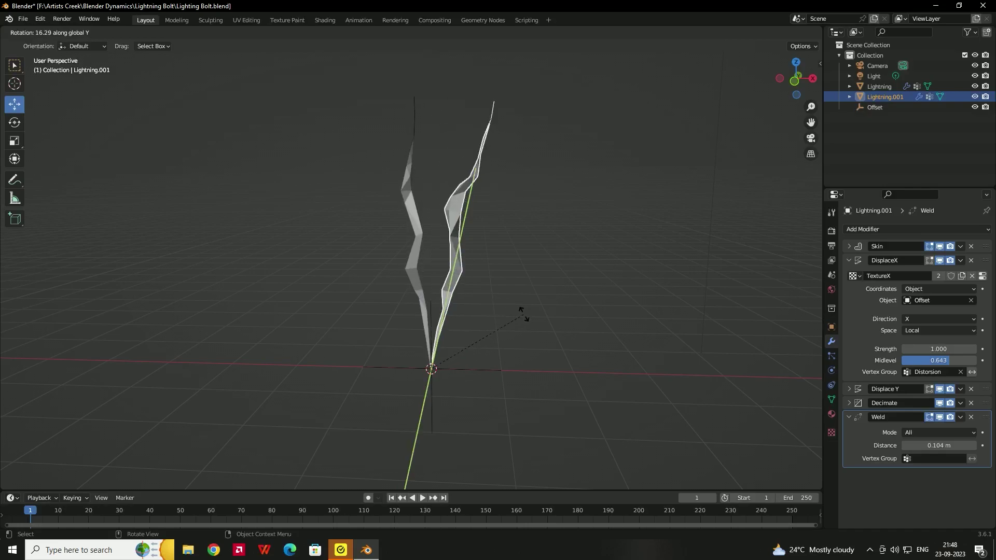
pyautogui.click(520, 311)
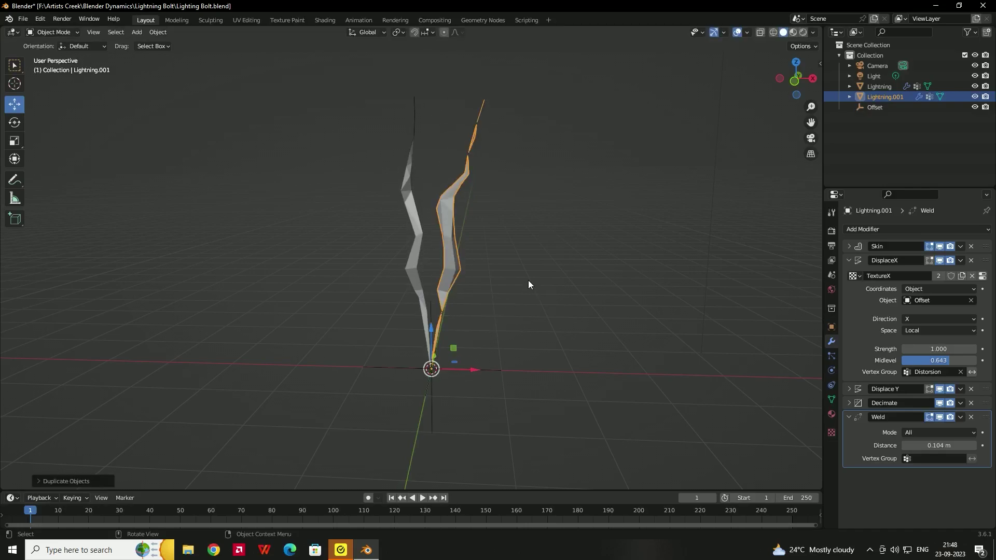
# Try moving the duplicated bolt upward along the global Z axis and undo the move
pyautogui.click(465, 303)
pyautogui.click(454, 315)
pyautogui.moveTo(433, 336); pyautogui.dragTo(439, 137)
pyautogui.hotkey('ctrl', 'z')
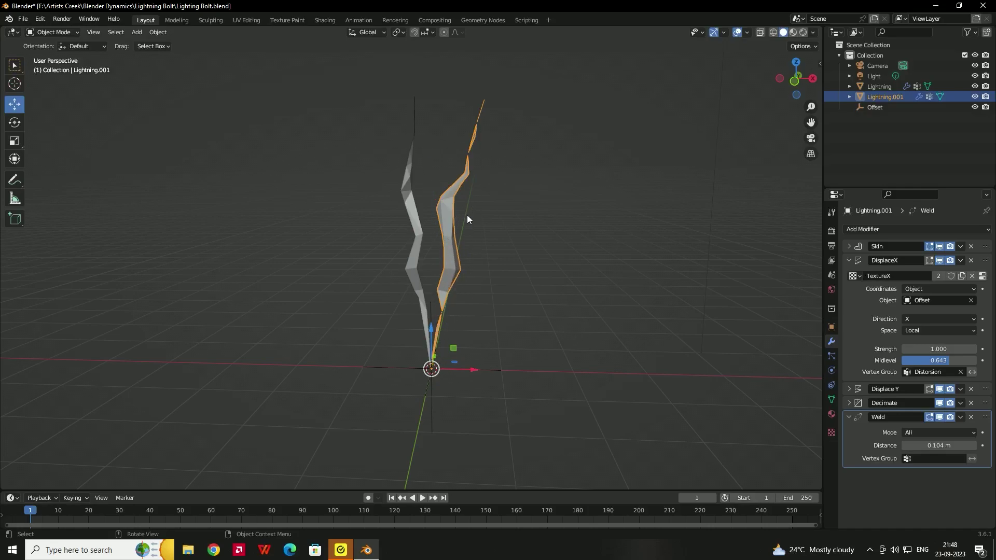
# Set the transform orientation to Local and try moving the duplicated bolt along its local Z axis, undoing the move
pyautogui.click(79, 46)
pyautogui.click(85, 88)
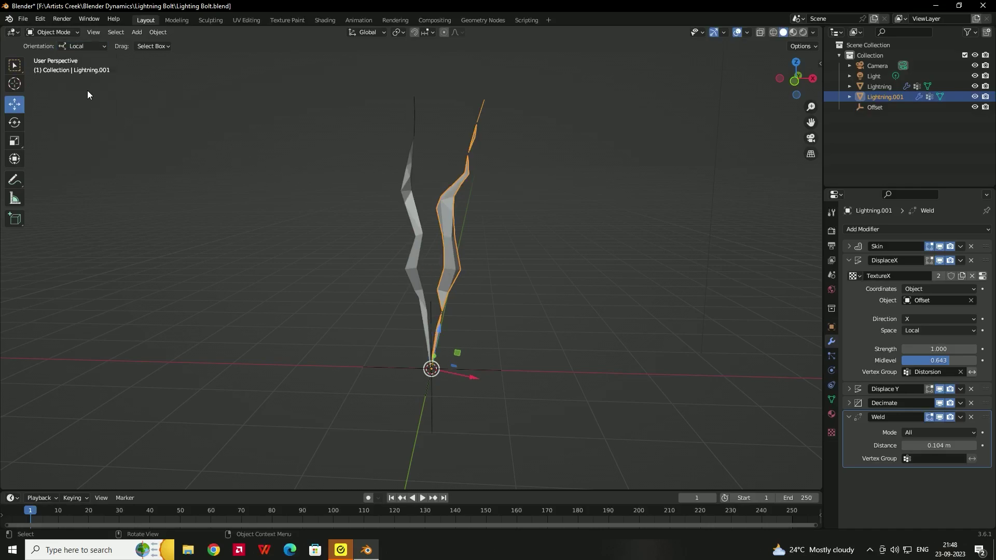
pyautogui.press('g')
pyautogui.press('z')
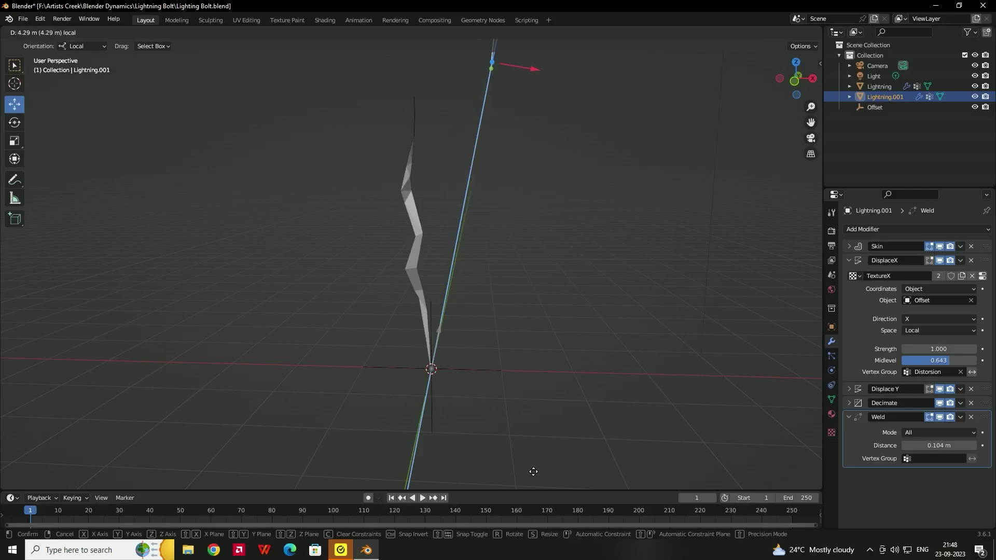
pyautogui.rightClick(475, 279)
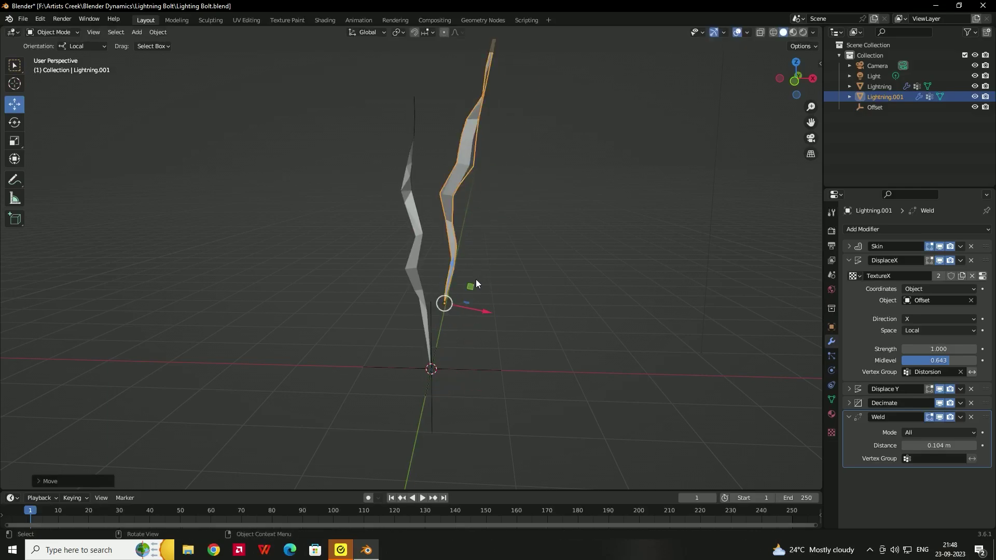
pyautogui.hotkey('ctrl', 'z')
pyautogui.click(459, 272)
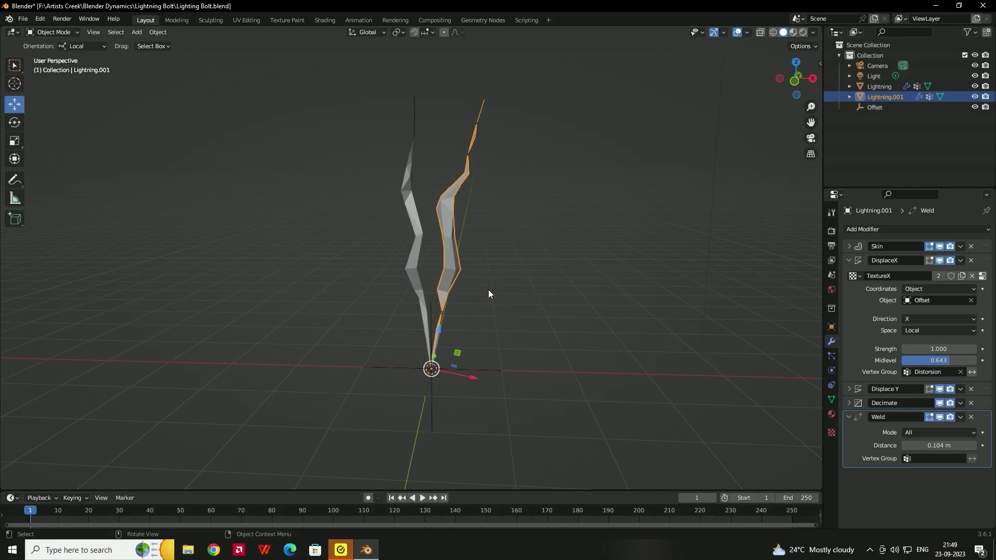
# Duplicate the second bolt into four smaller copies, rotated around the Y axis and fanned out on both sides of the base
pyautogui.hotkey('shift', 'd')
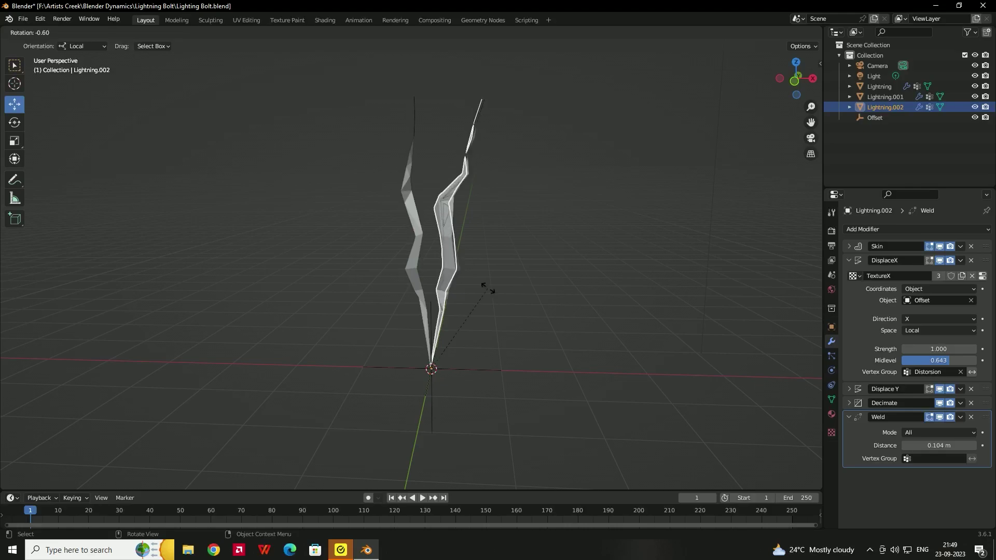
pyautogui.press('r')
pyautogui.press('y')
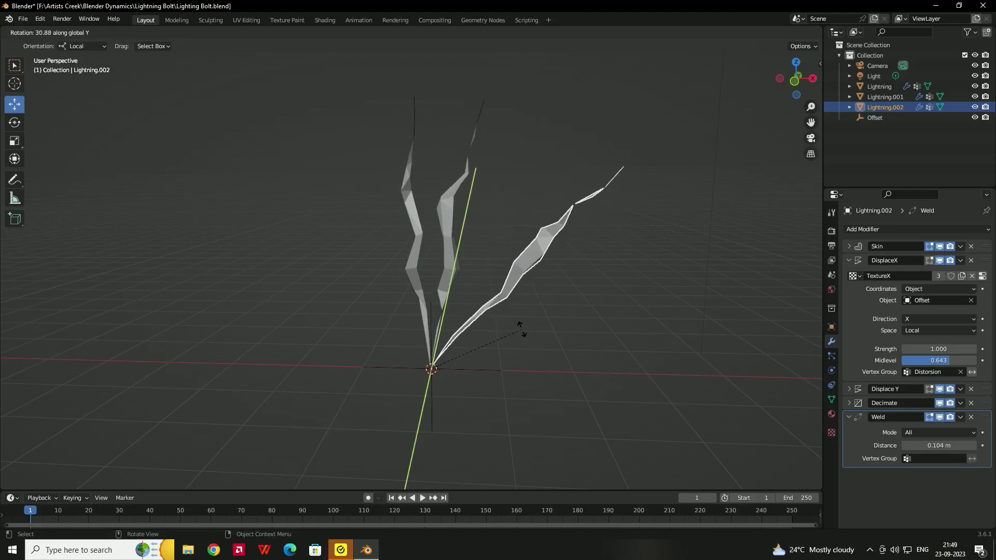
pyautogui.click(568, 303)
pyautogui.press('s')
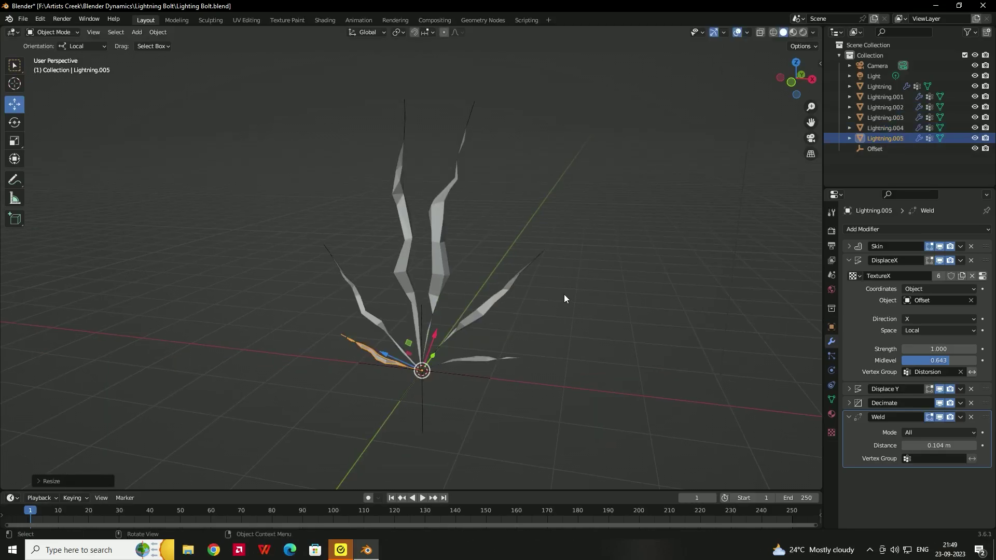
# Examine the fan of lightning bolts by selecting the individual bolts one after another, ending with nothing selected
pyautogui.click(441, 318)
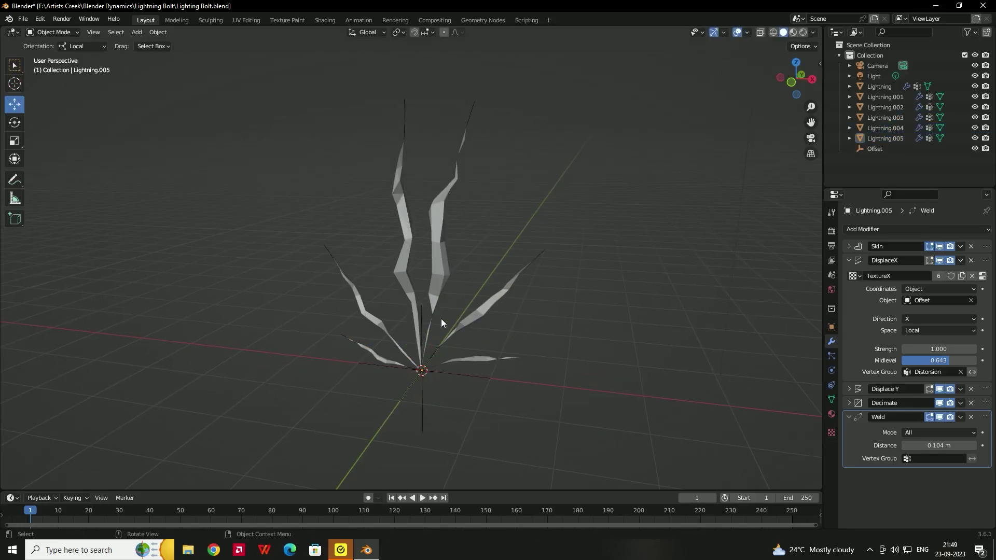
pyautogui.click(439, 292)
pyautogui.click(407, 269)
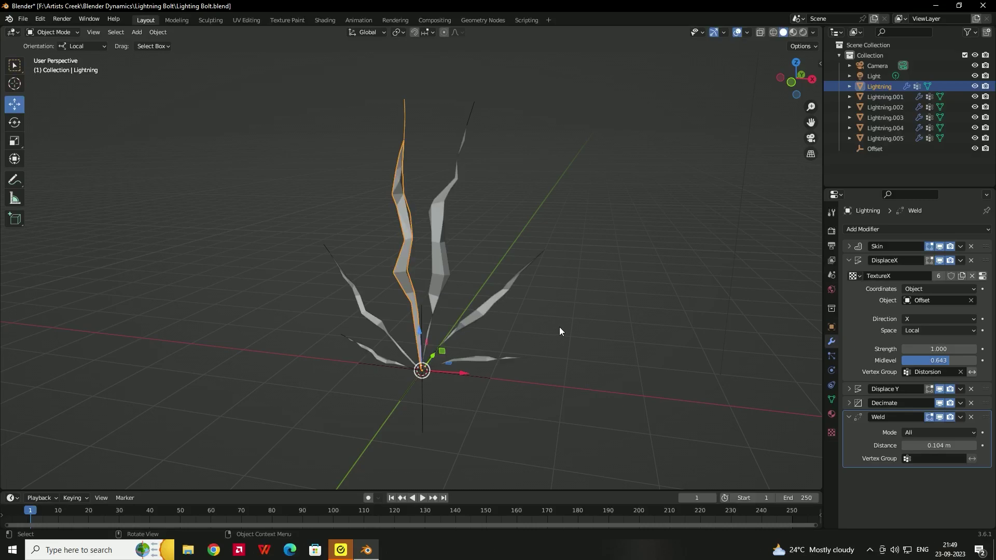
pyautogui.moveTo(559, 327); pyautogui.dragTo(512, 308, button='middle')
pyautogui.click(471, 286)
pyautogui.click(412, 280)
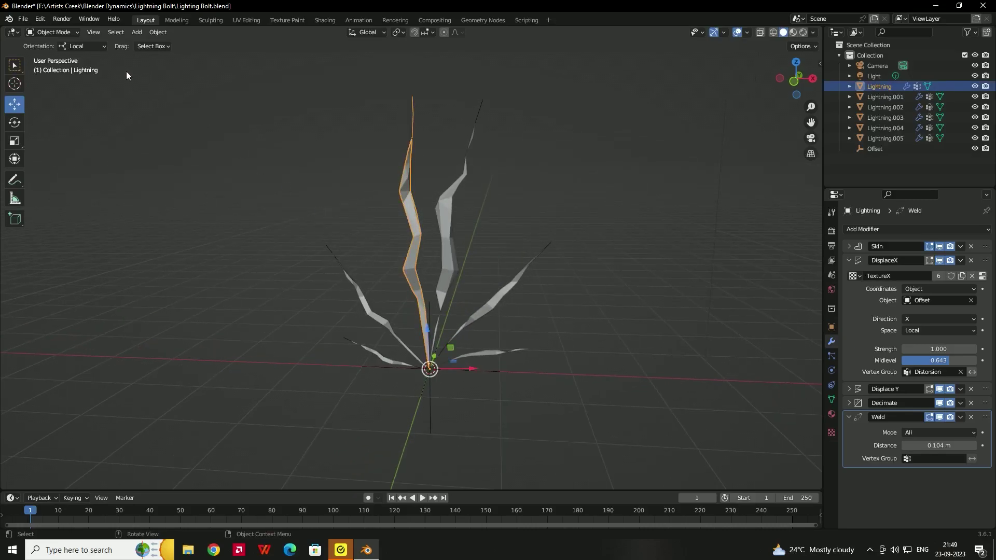
pyautogui.click(455, 246)
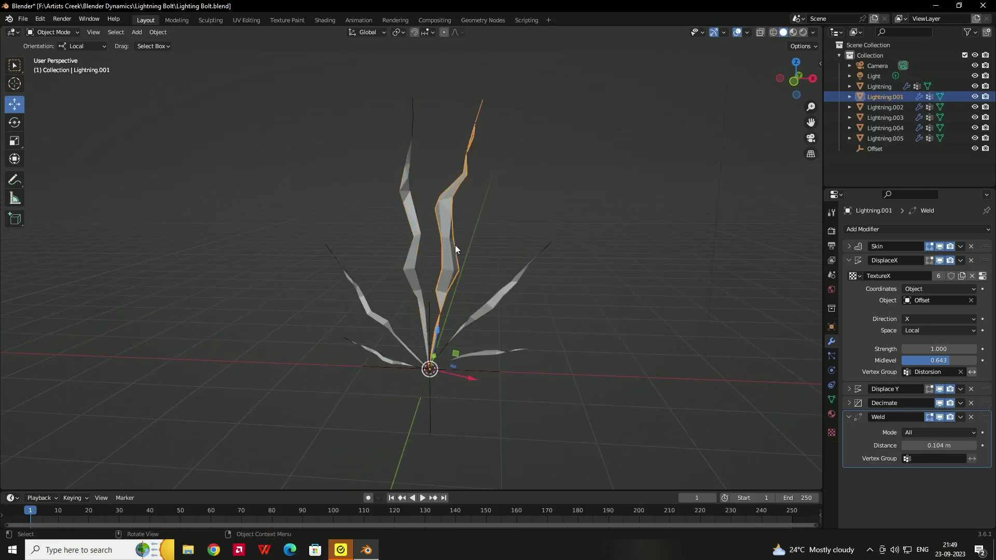
pyautogui.click(410, 250)
pyautogui.click(372, 315)
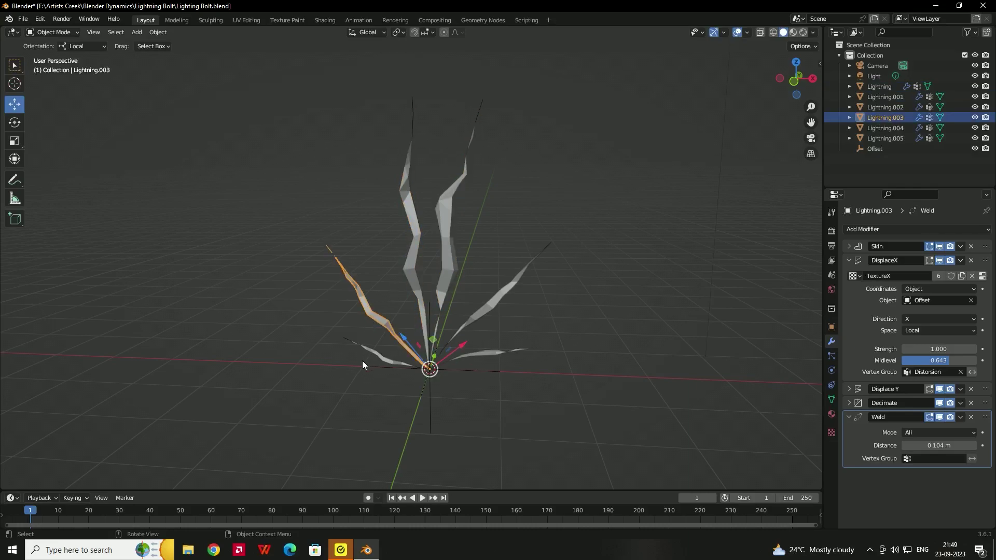
pyautogui.click(383, 359)
pyautogui.click(484, 354)
pyautogui.click(500, 315)
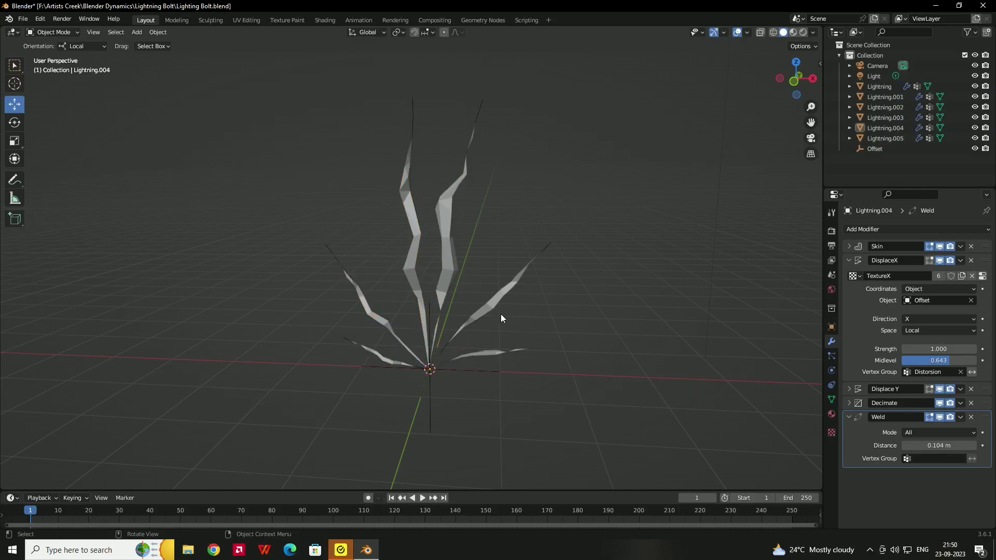
# Select the two tall bolts together, try moving them, and display the transform values of the selection
pyautogui.click(444, 278)
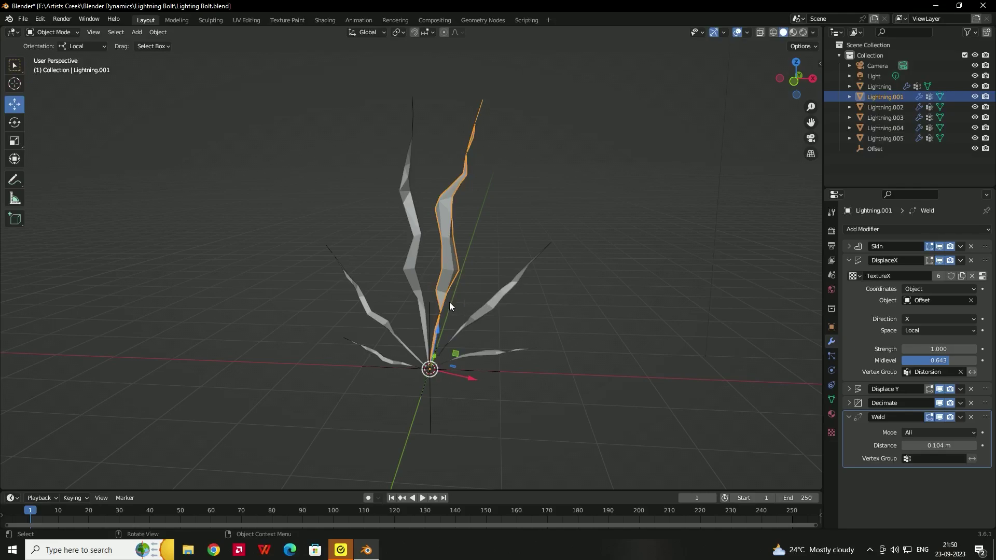
pyautogui.keyDown('shift'); pyautogui.click(422, 300); pyautogui.keyUp('shift')
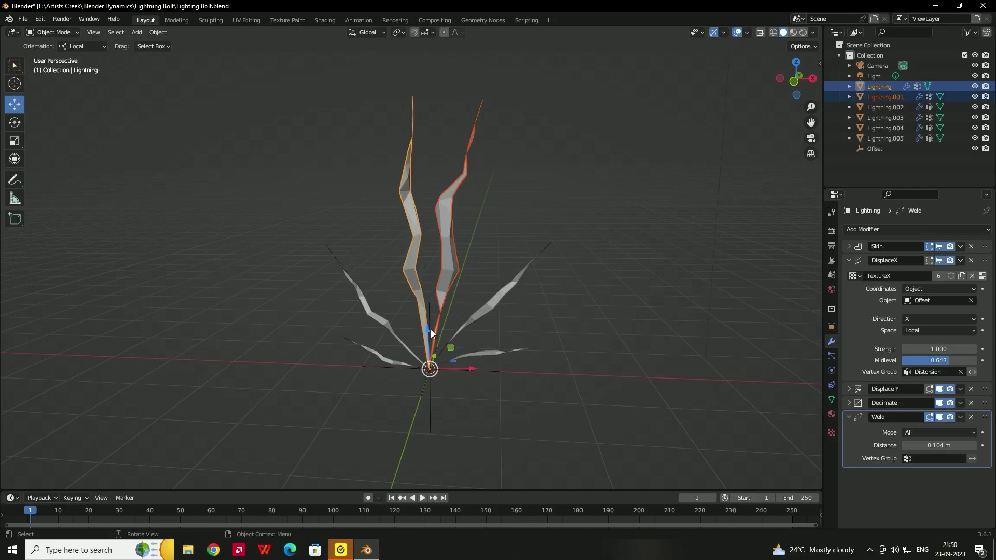
pyautogui.press('g')
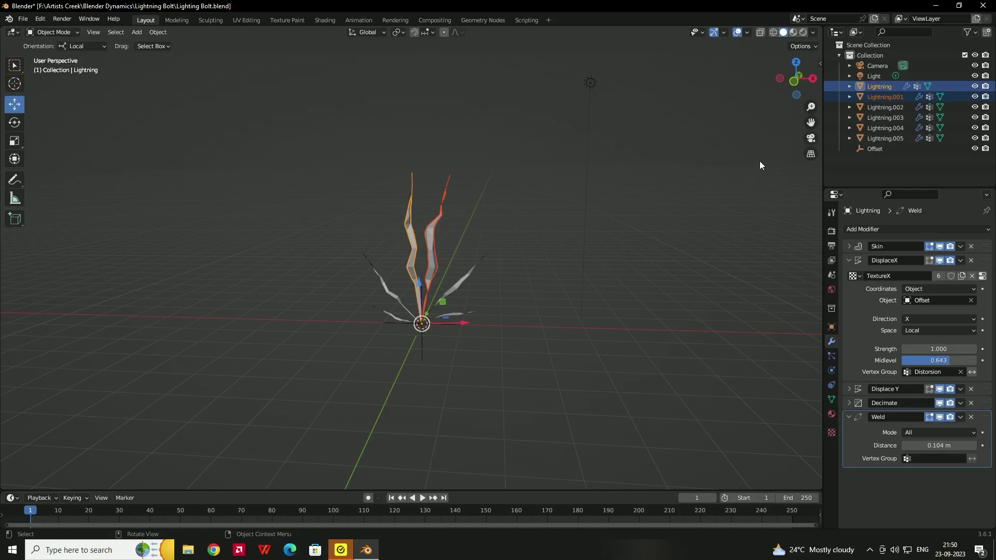
pyautogui.press('n')
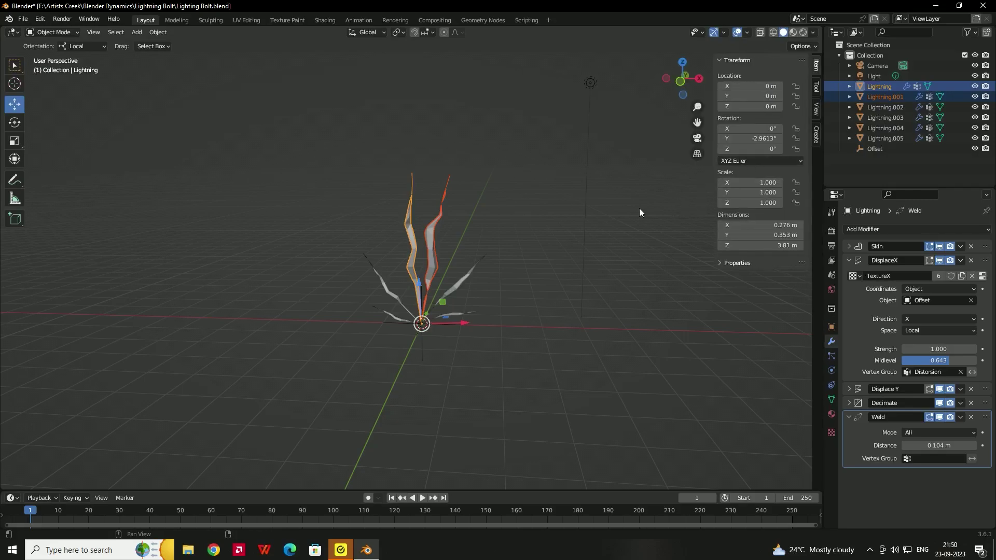
# Select the tall bolt Lightning.001 and insert location keyframes for it at frame 20
pyautogui.click(432, 267)
pyautogui.click(433, 268)
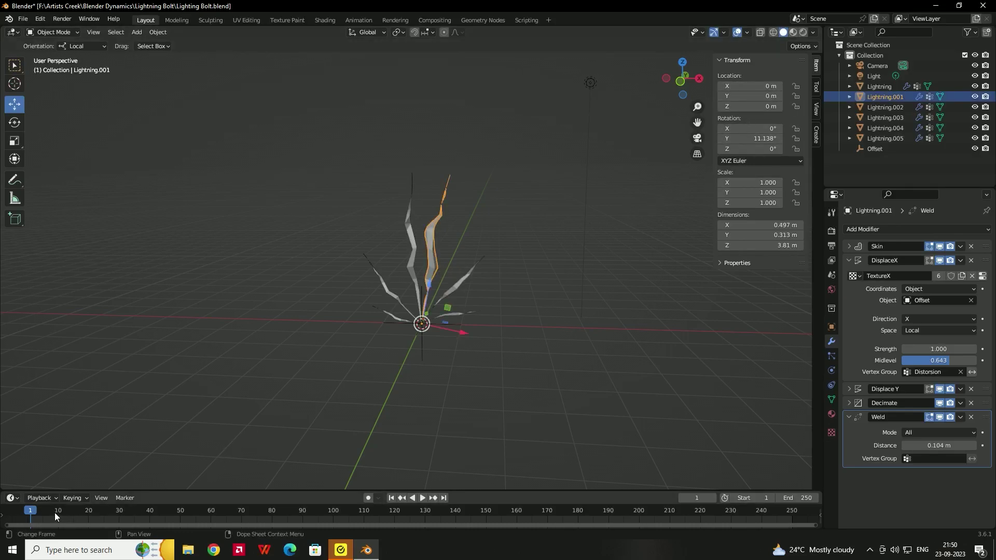
pyautogui.moveTo(47, 509); pyautogui.dragTo(163, 508)
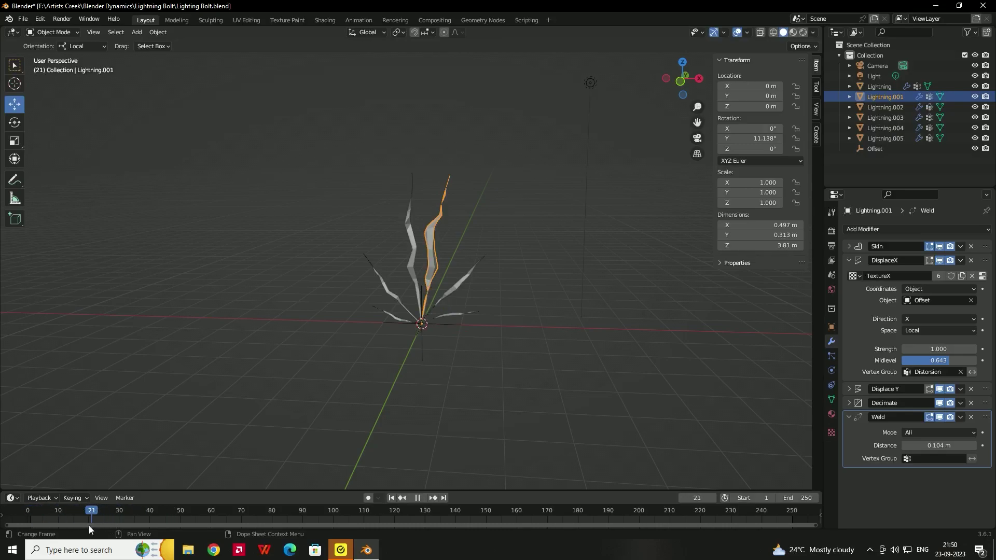
pyautogui.moveTo(89, 525); pyautogui.dragTo(88, 524)
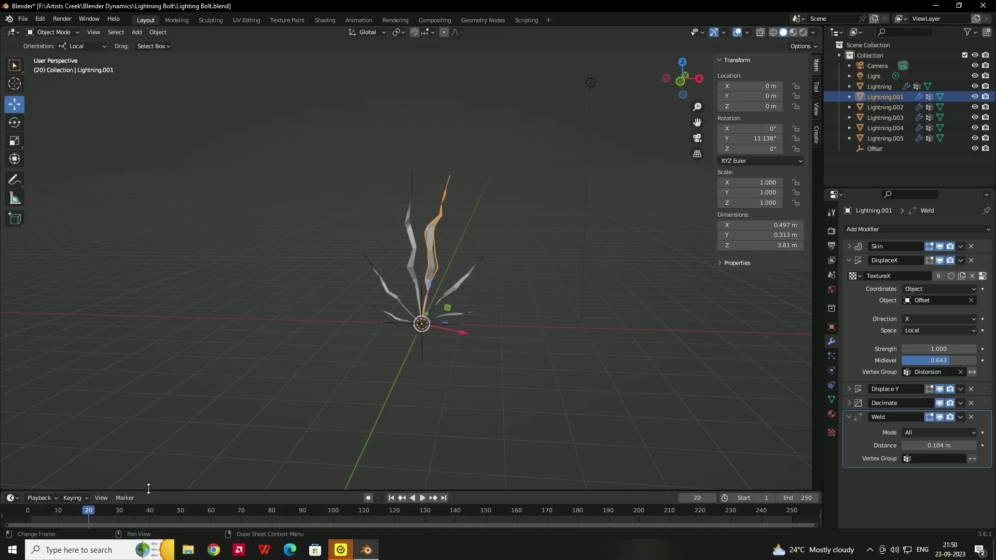
pyautogui.rightClick(737, 87)
pyautogui.click(709, 91)
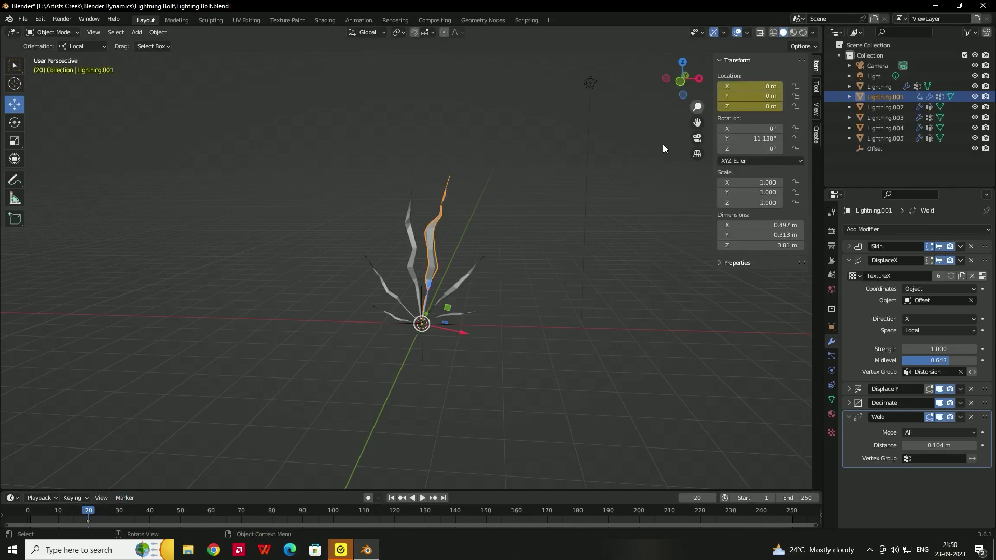
# Insert location keyframes at frame 20 for the original Lightning bolt as well
pyautogui.click(411, 228)
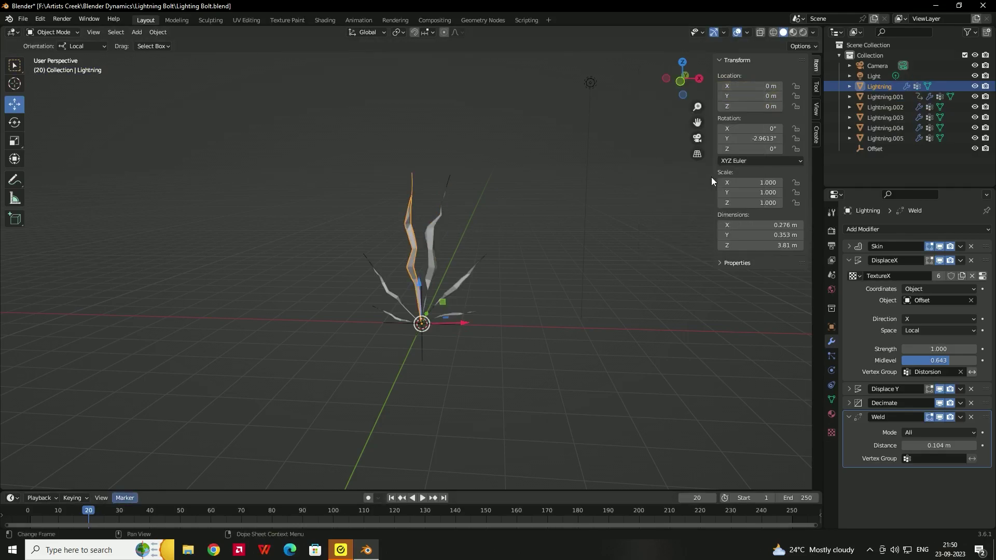
pyautogui.rightClick(748, 90)
pyautogui.click(748, 92)
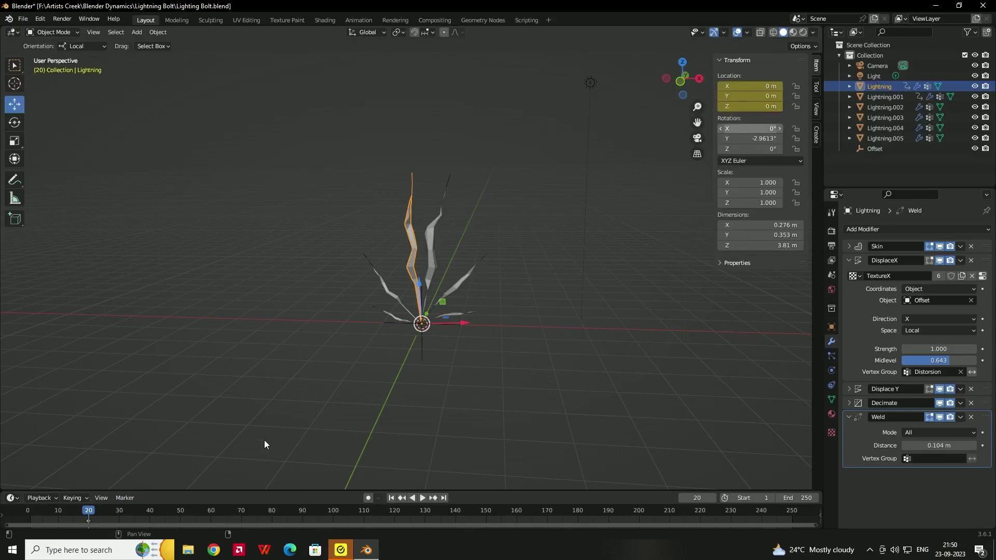
# At frame 1, raise both tall bolts along their local Z axes, the original Lightning by about 6.6 m
pyautogui.moveTo(89, 514); pyautogui.dragTo(33, 513)
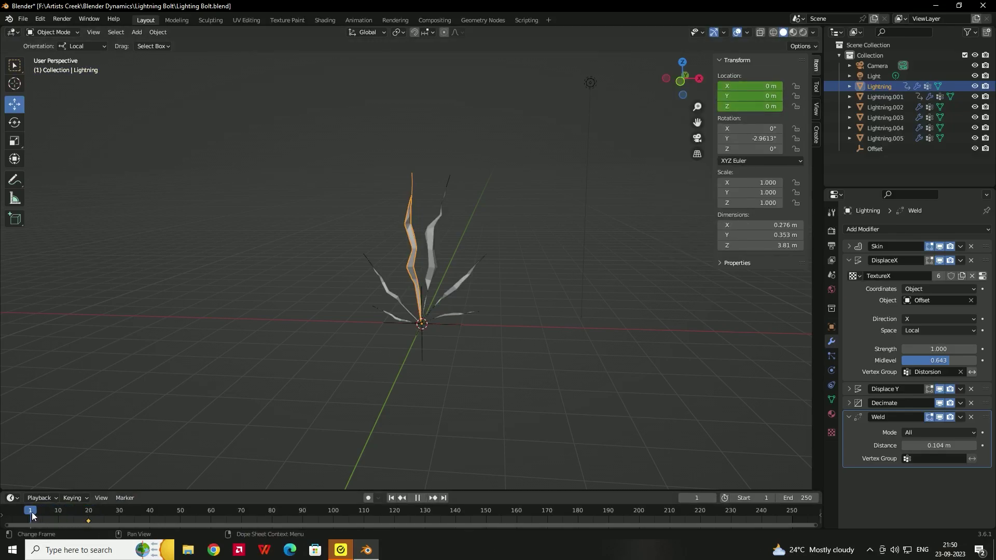
pyautogui.moveTo(422, 285); pyautogui.dragTo(412, 486)
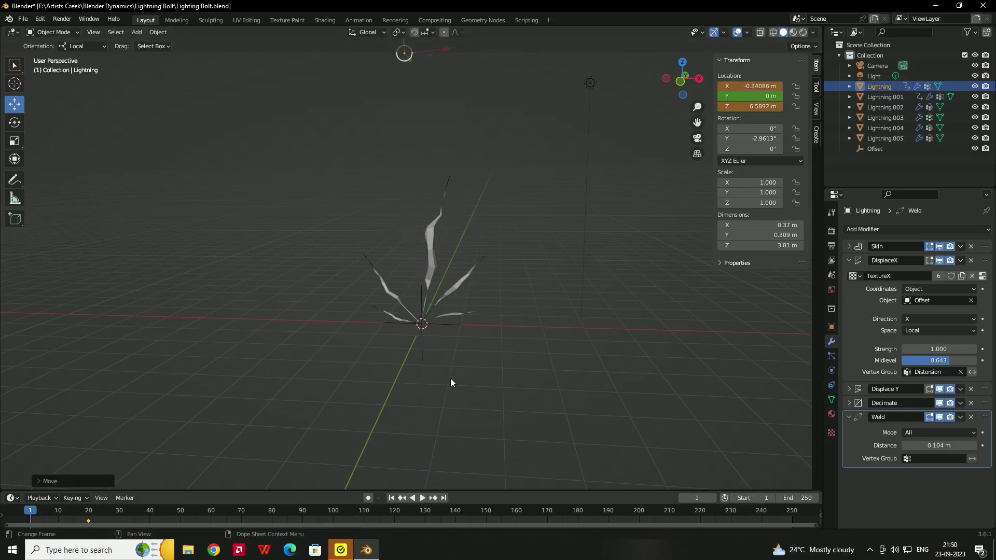
pyautogui.click(432, 244)
pyautogui.moveTo(428, 286); pyautogui.dragTo(475, 38)
pyautogui.scroll(-3, 549, 434)
pyautogui.moveTo(453, 110); pyautogui.dragTo(455, 95)
# Insert location keyframes at frame 1 for the raised Lightning.001 and Lightning bolts
pyautogui.rightClick(744, 85)
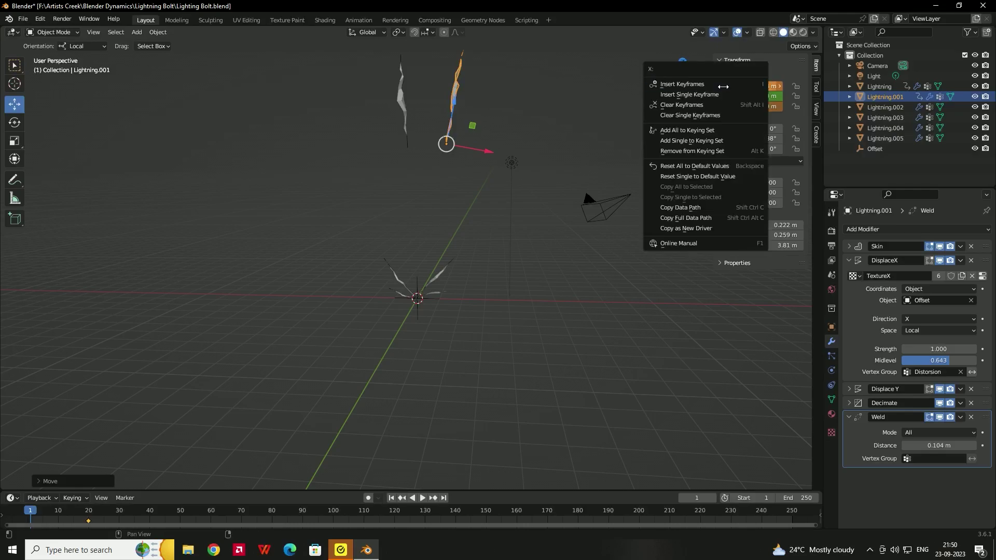
pyautogui.click(411, 110)
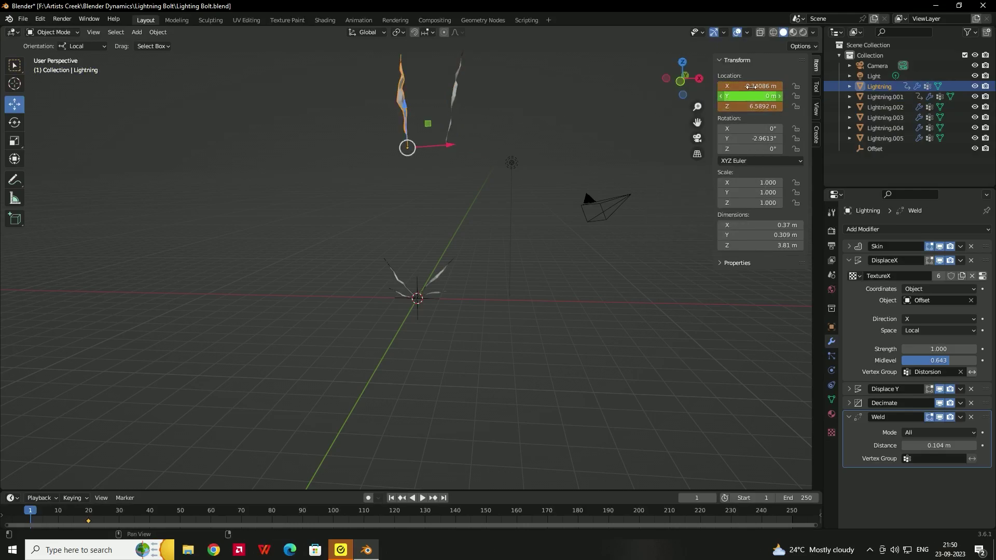
pyautogui.rightClick(750, 87)
pyautogui.click(730, 91)
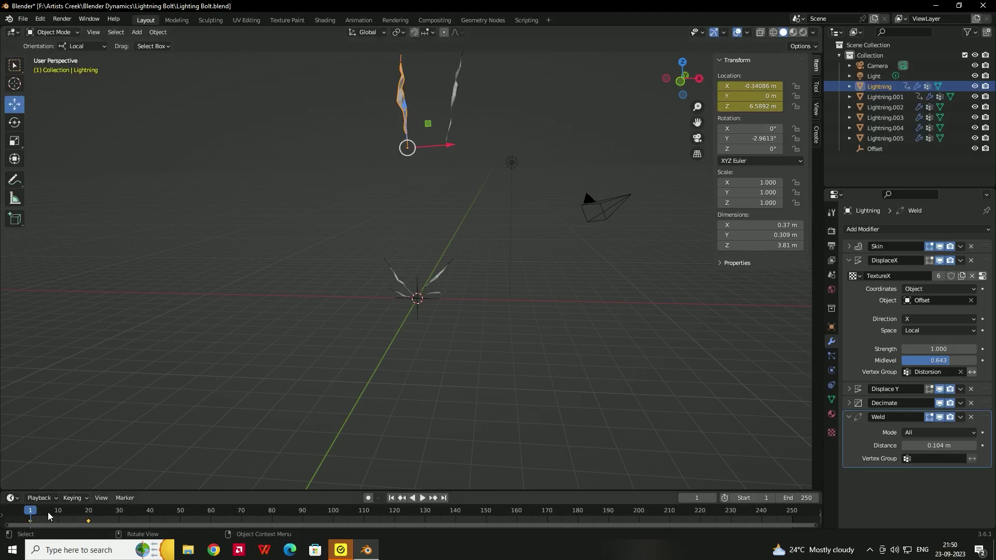
# Play back the bolt animation and insert scale keyframes of 1.000 for the Lightning bolt at frame 20
pyautogui.press('space')
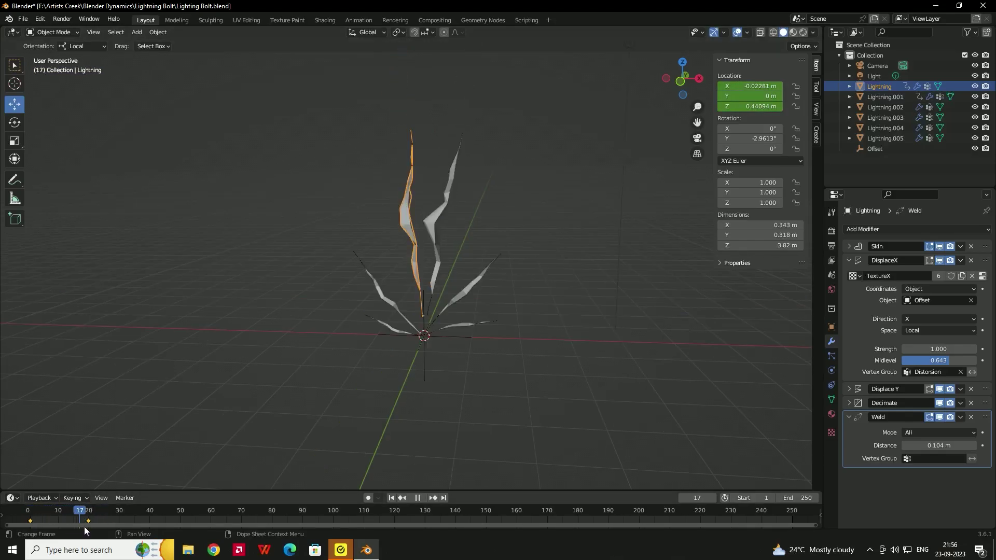
pyautogui.press('space')
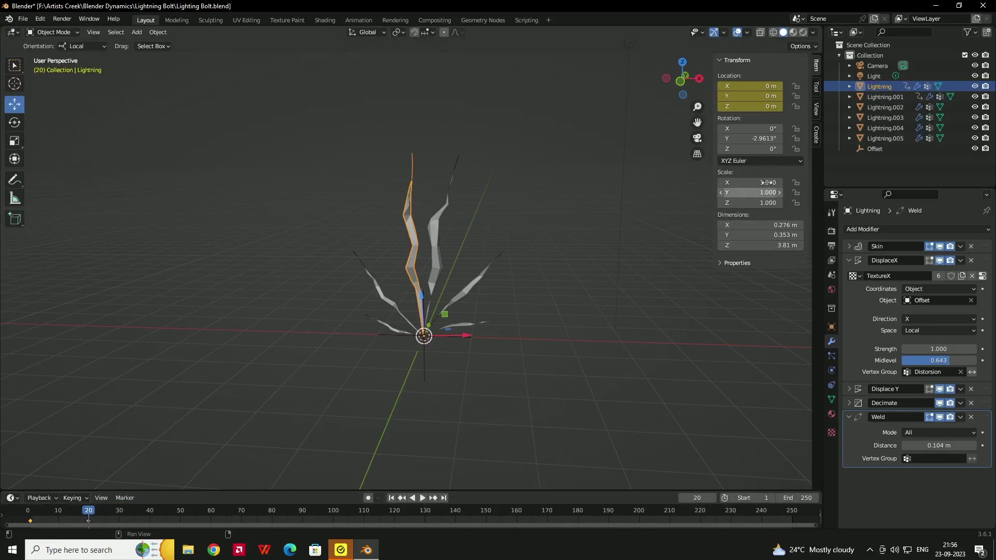
pyautogui.rightClick(732, 183)
pyautogui.click(731, 184)
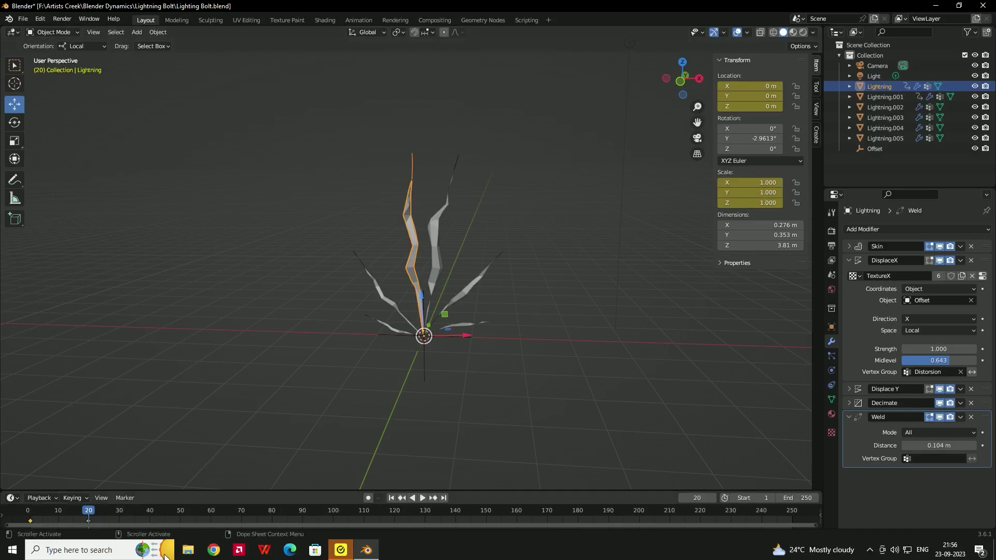
# At frame 30, set the Lightning bolt's scale to 0 on all three axes and insert scale keyframes
pyautogui.press('space')
pyautogui.press('space')
pyautogui.doubleClick(749, 183)
pyautogui.write('0')
pyautogui.press('Tab')
pyautogui.write('0')
pyautogui.press('Tab')
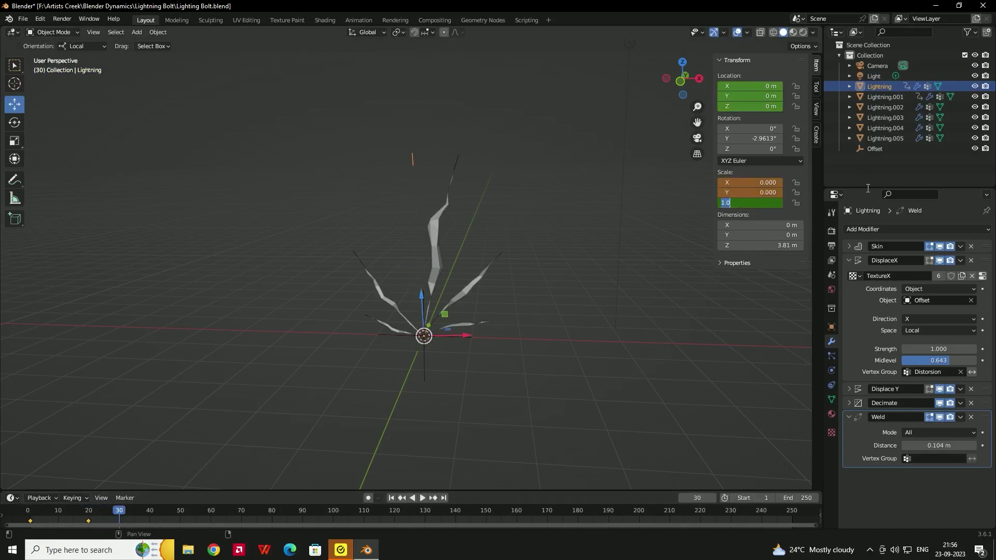
pyautogui.write('0')
pyautogui.press('Return')
pyautogui.rightClick(752, 184)
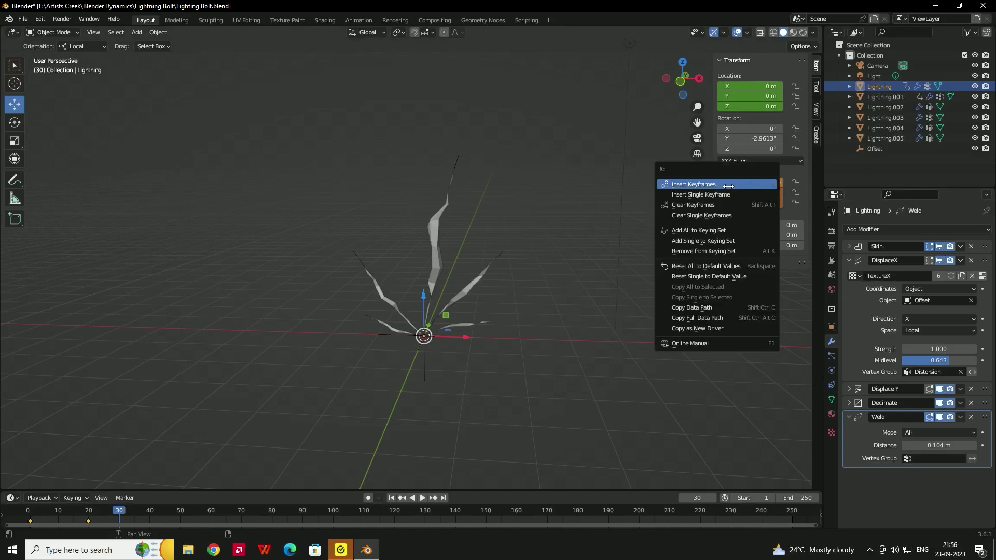
pyautogui.click(752, 183)
# Play back the animation from the start to check how the Lightning bolt shrinks away
pyautogui.moveTo(116, 513); pyautogui.dragTo(28, 511)
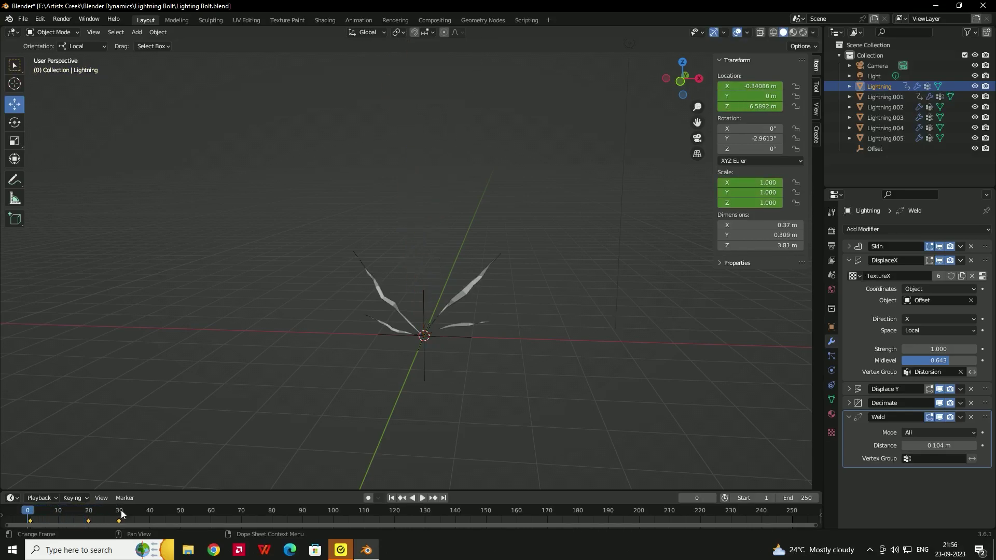
pyautogui.click(423, 498)
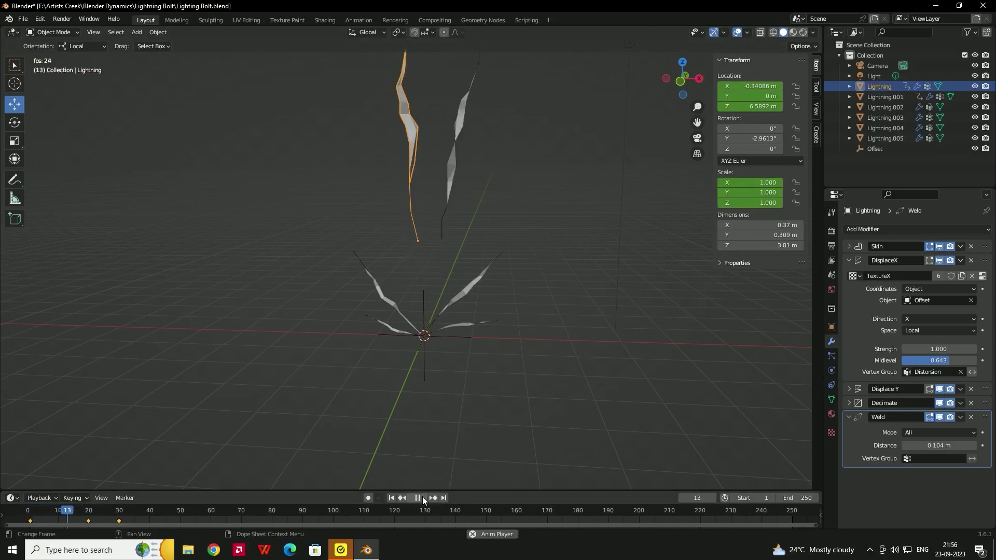
pyautogui.press('b')
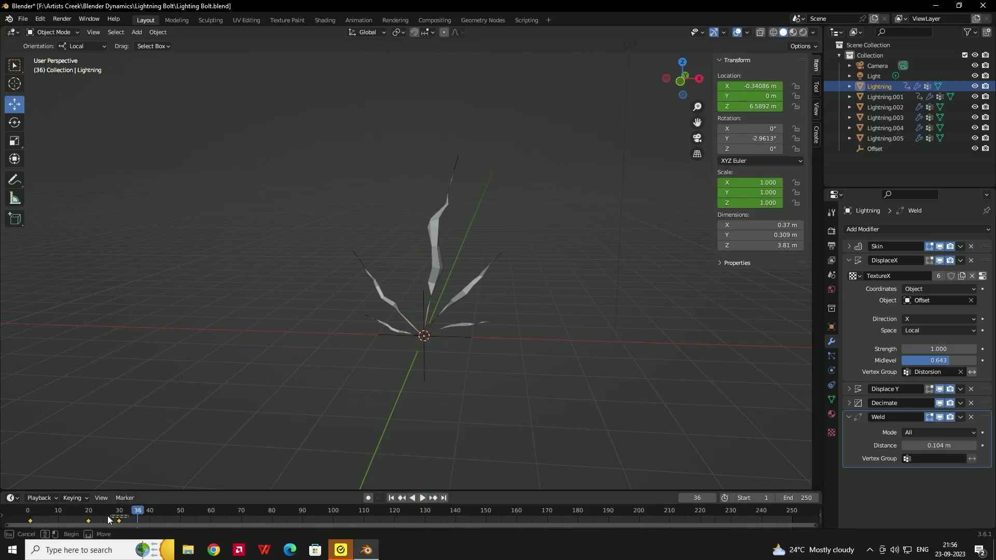
# At frame 20, insert scale keyframes of 1.000 for the Lightning.001 bolt
pyautogui.moveTo(108, 512)
pyautogui.mouseDown()
pyautogui.moveTo(90, 514)
pyautogui.moveTo(123, 515)
pyautogui.moveTo(88, 516)
pyautogui.mouseUp()
pyautogui.press('space')
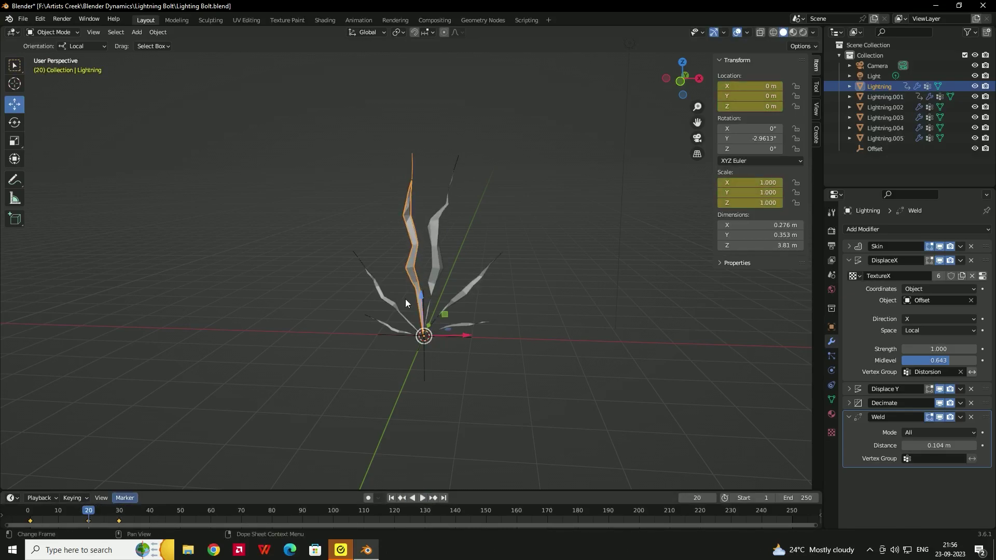
pyautogui.click(434, 250)
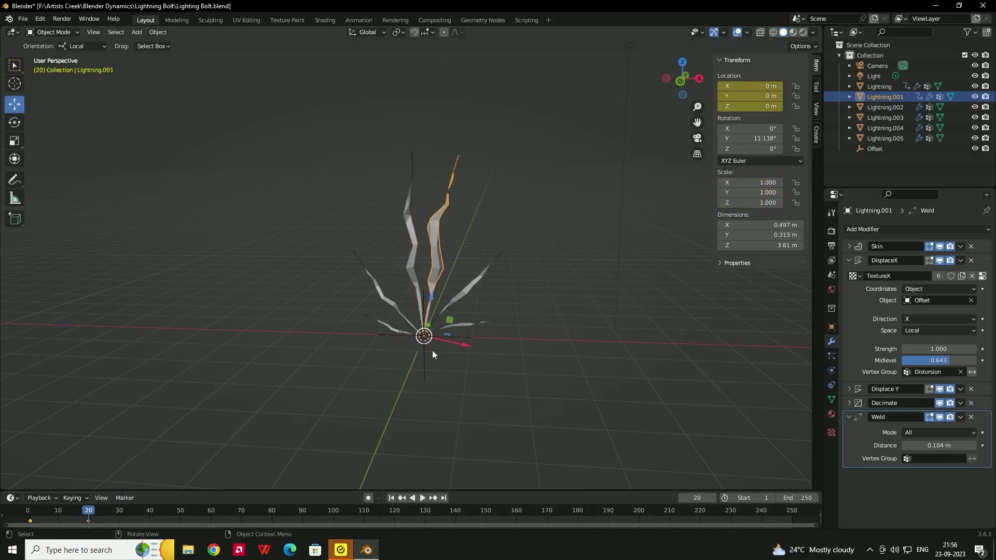
pyautogui.rightClick(756, 180)
pyautogui.click(747, 178)
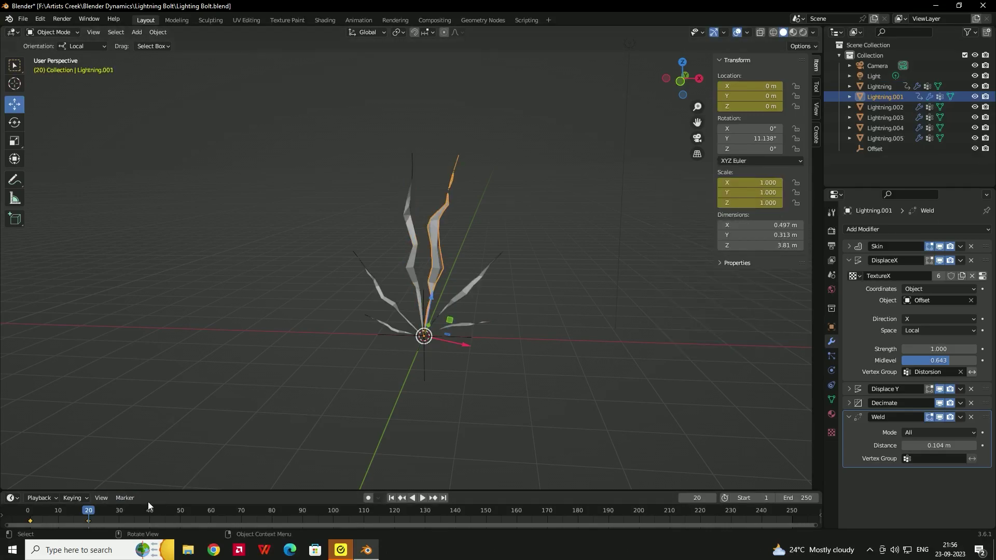
# At frame 30, set the scale of Lightning.001 to 0 on all three axes and insert scale keyframes
pyautogui.click(121, 511)
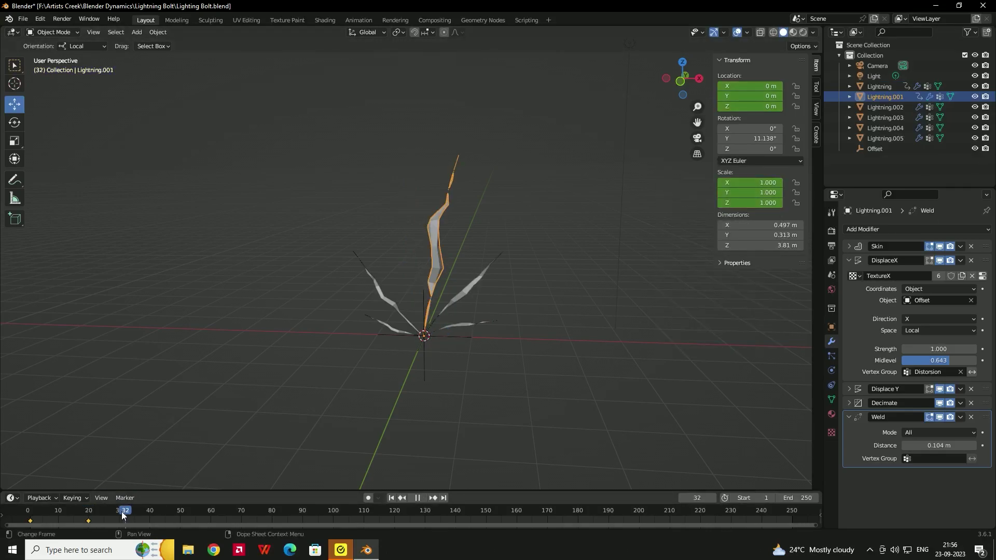
pyautogui.click(744, 182)
pyautogui.write('0')
pyautogui.press('Tab')
pyautogui.write('0')
pyautogui.press('Tab')
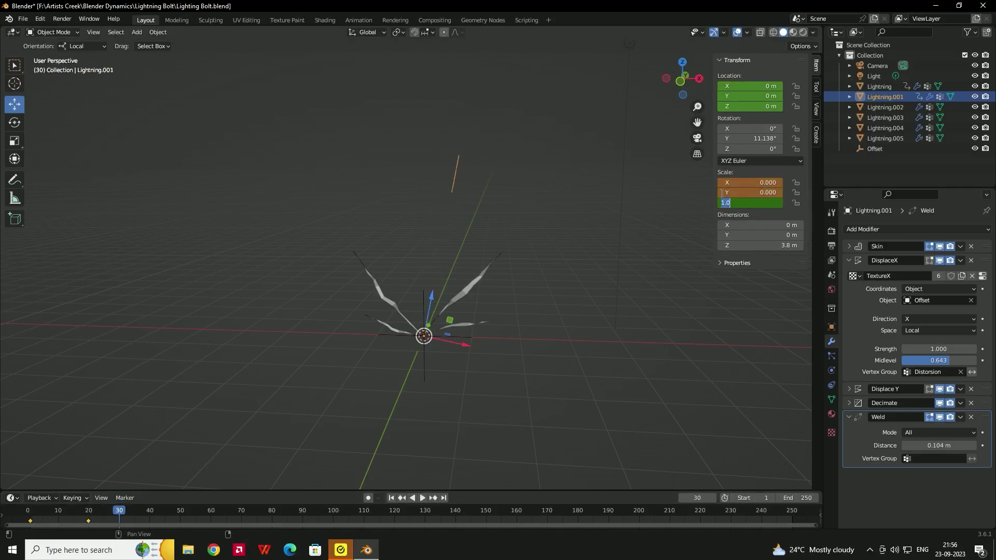
pyautogui.write('0')
pyautogui.press('Return')
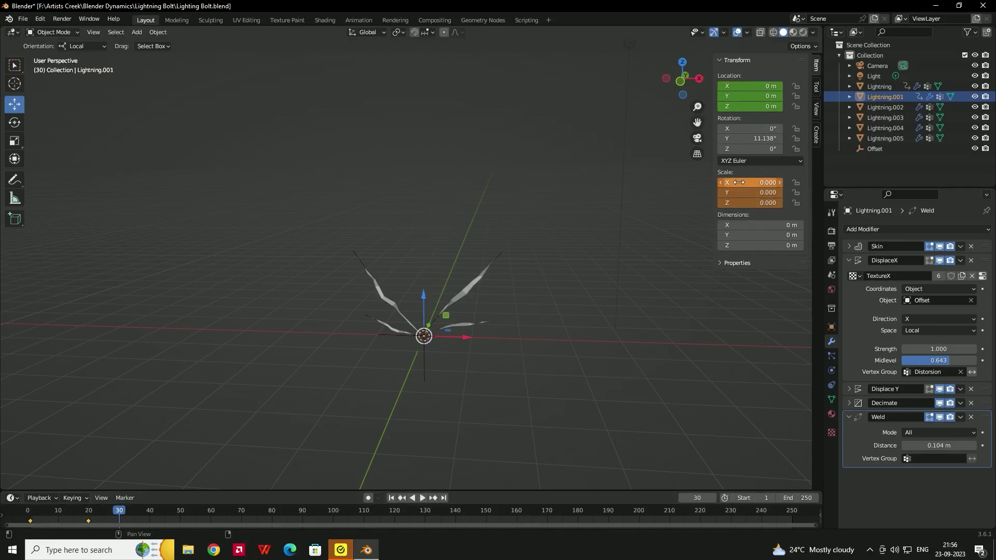
pyautogui.rightClick(716, 184)
pyautogui.click(714, 185)
# Play back the animation to check that both tall bolts strike and vanish together
pyautogui.moveTo(135, 510); pyautogui.dragTo(43, 514)
pyautogui.click(423, 498)
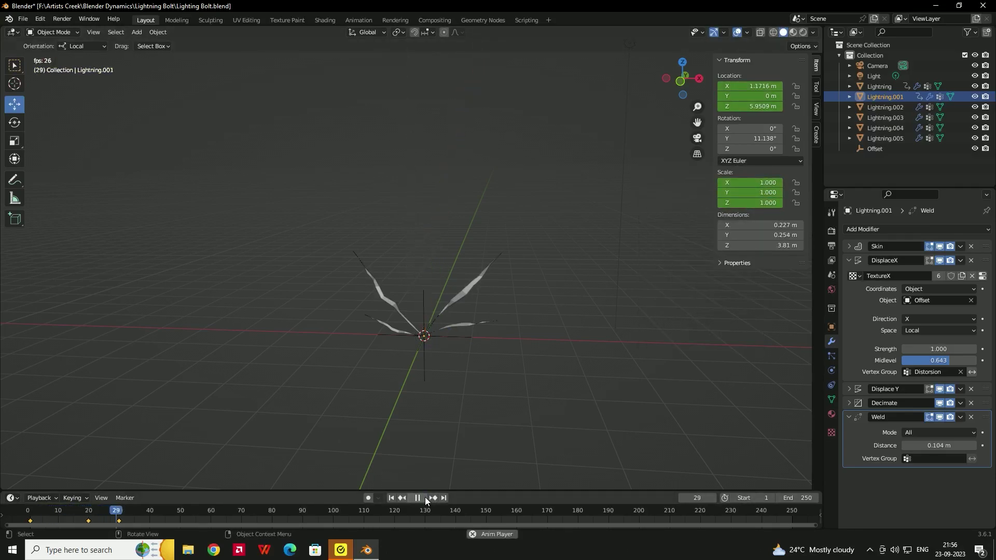
pyautogui.moveTo(152, 514); pyautogui.dragTo(104, 525)
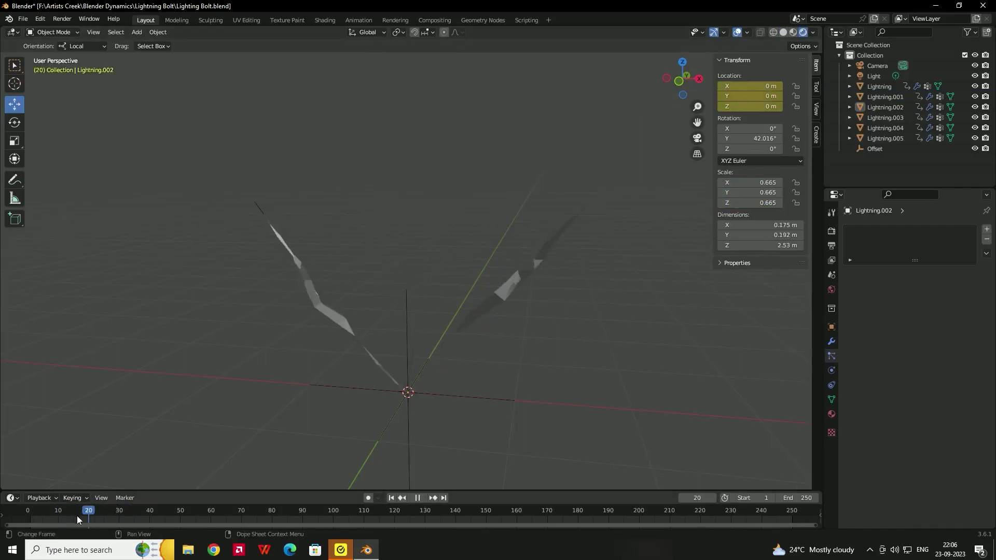
# At frame 13, change the surface of Lightning.002's shared material to Emission with a strength of 10
pyautogui.moveTo(77, 516)
pyautogui.mouseDown()
pyautogui.moveTo(118, 518)
pyautogui.moveTo(67, 513)
pyautogui.mouseUp()
pyautogui.click(517, 290)
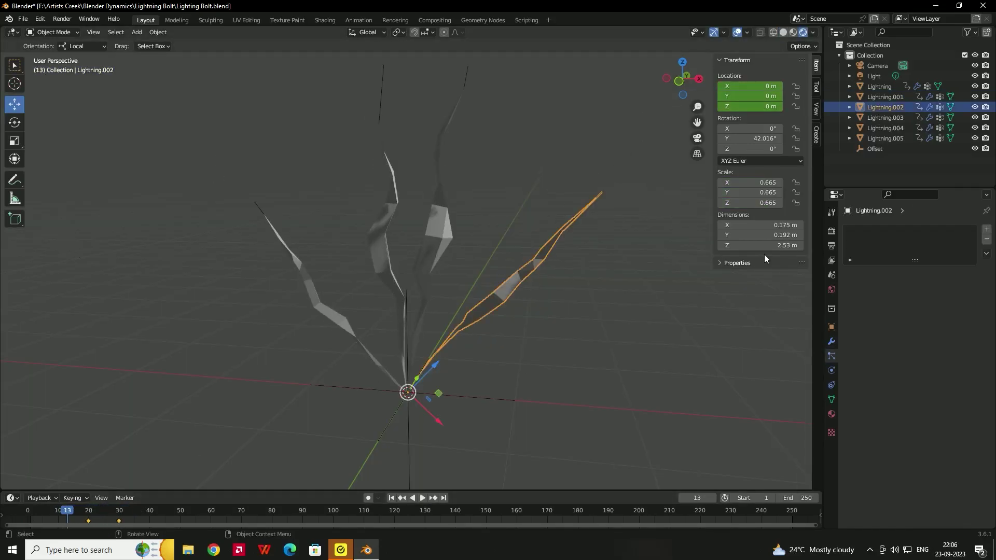
pyautogui.click(832, 413)
pyautogui.click(922, 341)
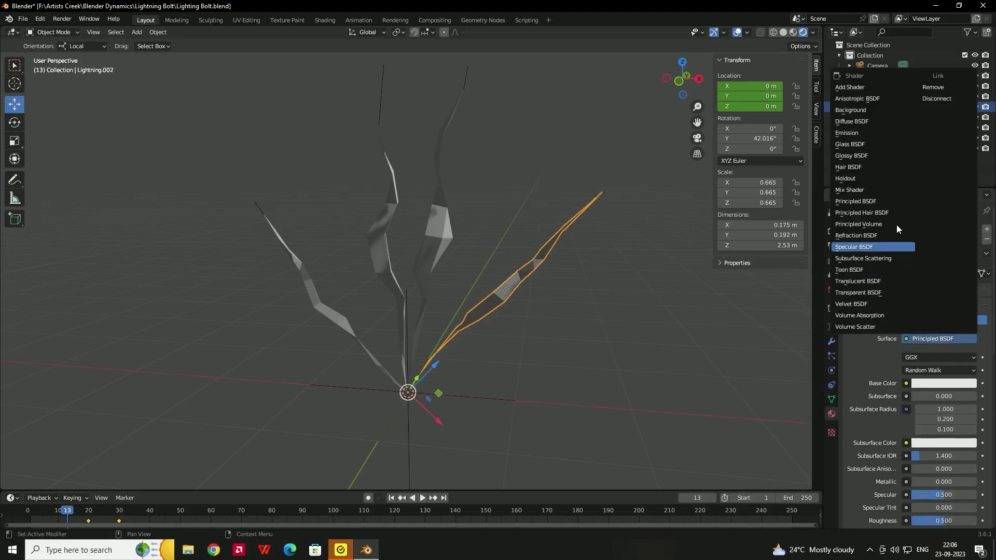
pyautogui.scroll(-1, 913, 373)
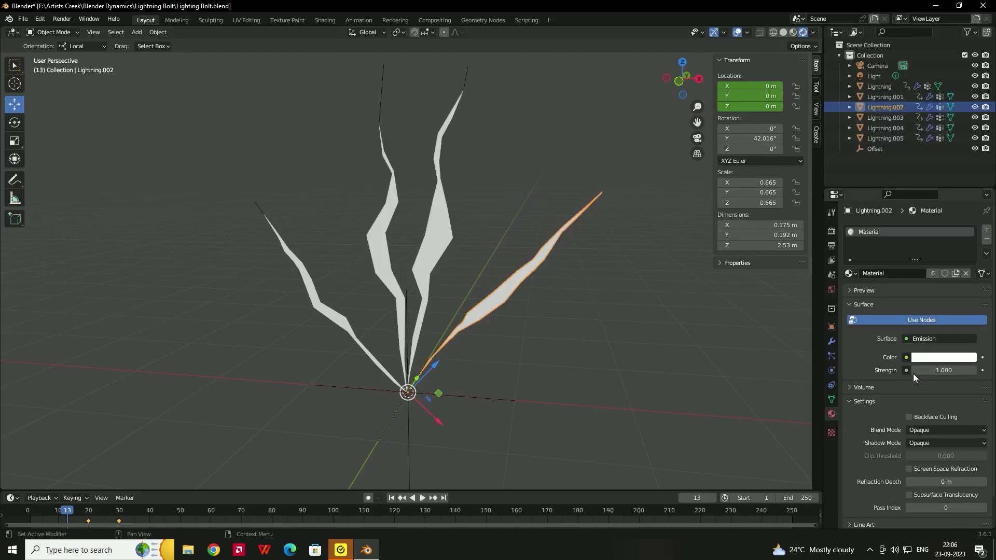
pyautogui.click(936, 371)
pyautogui.write('10')
pyautogui.press('Return')
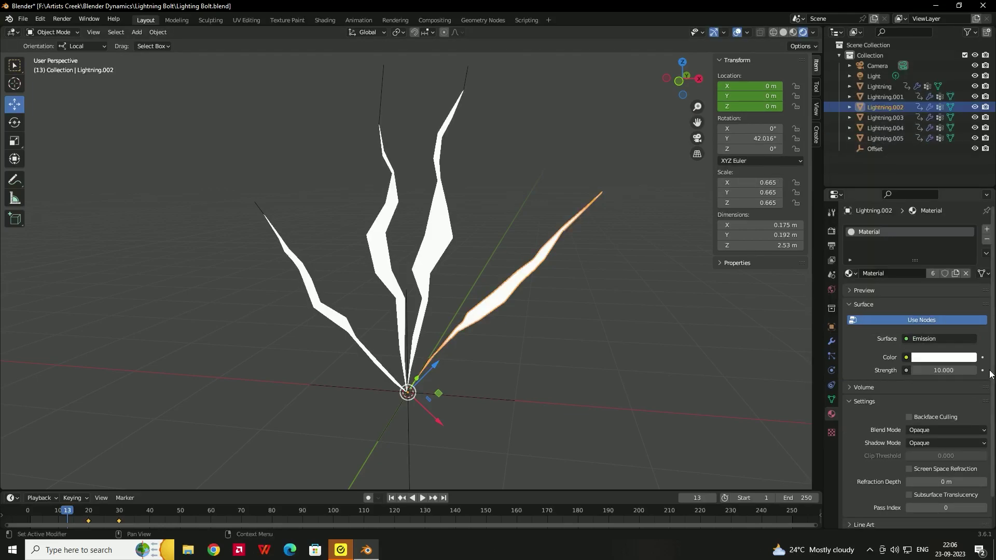
# Set the emission colour to a saturated blue with hue 0.623 and saturation 0.986
pyautogui.click(928, 358)
pyautogui.click(940, 216)
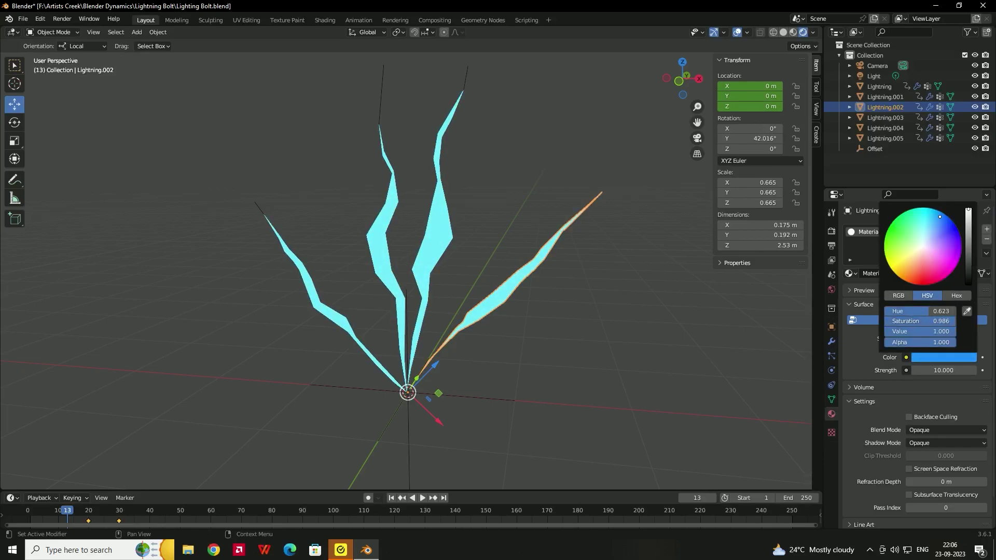
pyautogui.moveTo(709, 266); pyautogui.dragTo(587, 268, button='middle')
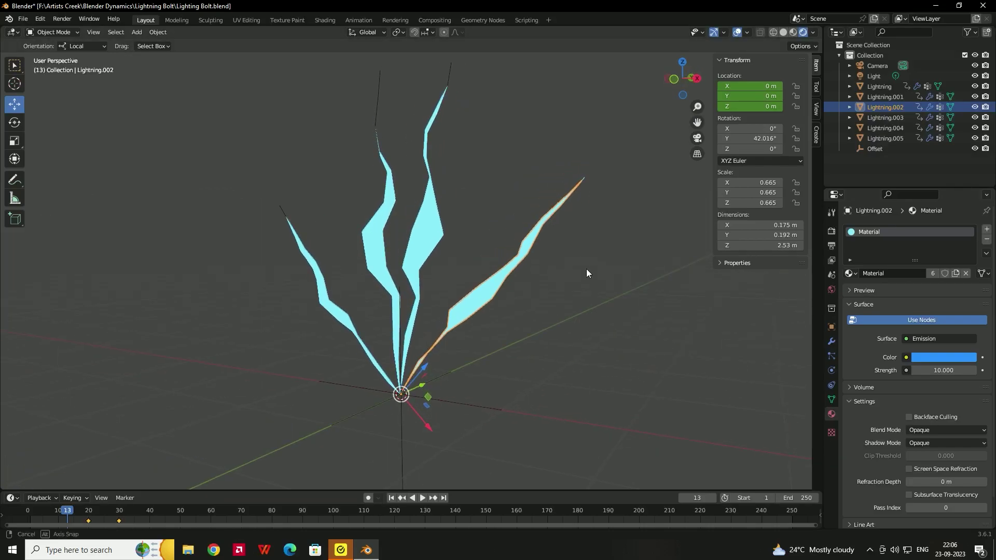
# Enable Bloom in the Eevee render settings and play back the glowing bolts
pyautogui.click(832, 230)
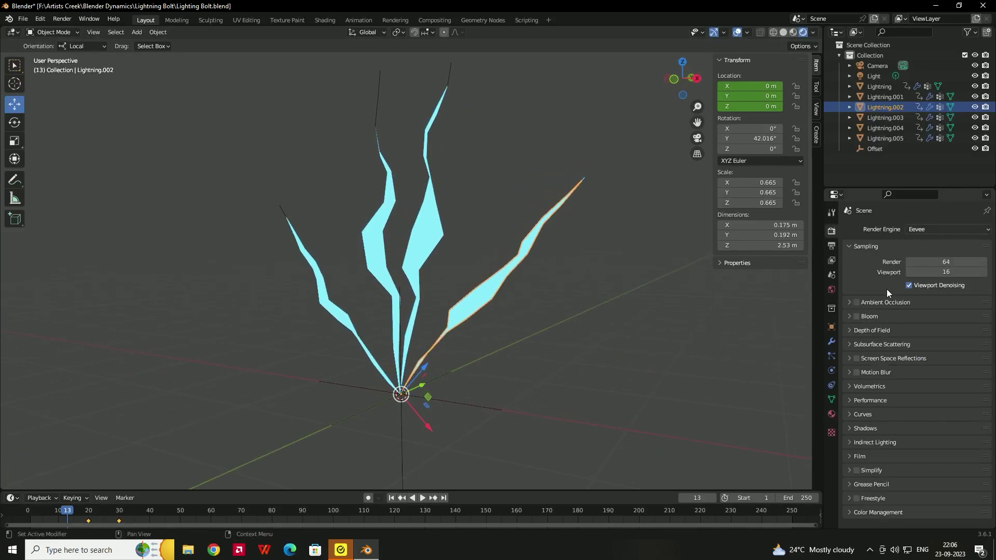
pyautogui.click(856, 316)
pyautogui.moveTo(648, 312); pyautogui.dragTo(427, 419, button='middle')
pyautogui.press('space')
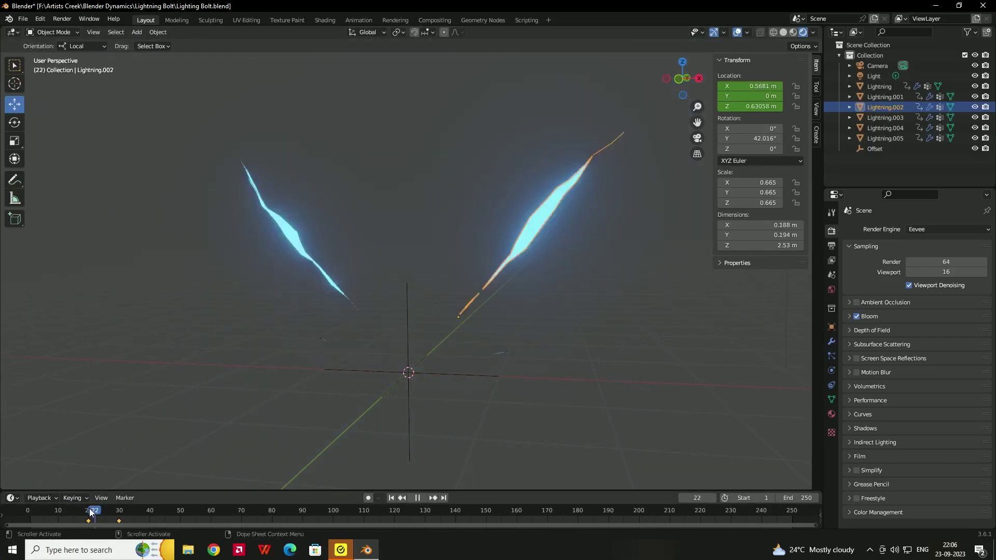
pyautogui.press('space')
# At frame 14, add a ground plane at the base of the bolts and scale it up about 10.4 times
pyautogui.moveTo(89, 509); pyautogui.dragTo(71, 511)
pyautogui.click(515, 292)
pyautogui.scroll(-3, 509, 285)
pyautogui.moveTo(496, 276)
pyautogui.mouseDown(button='middle')
pyautogui.moveTo(489, 284)
pyautogui.moveTo(502, 288)
pyautogui.mouseUp(button='middle')
pyautogui.hotkey('shift', 'a')
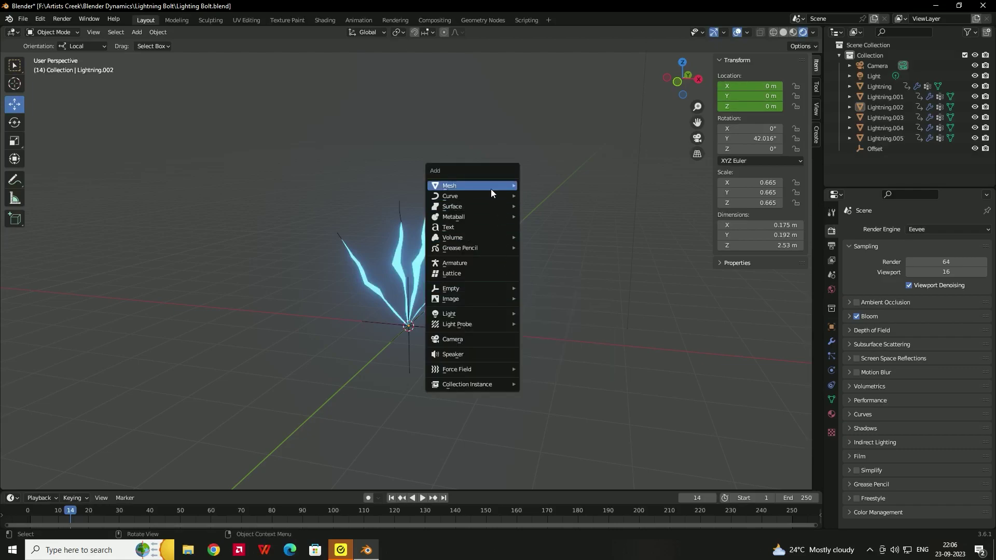
pyautogui.moveTo(491, 192)
pyautogui.click(553, 185)
pyautogui.press('s')
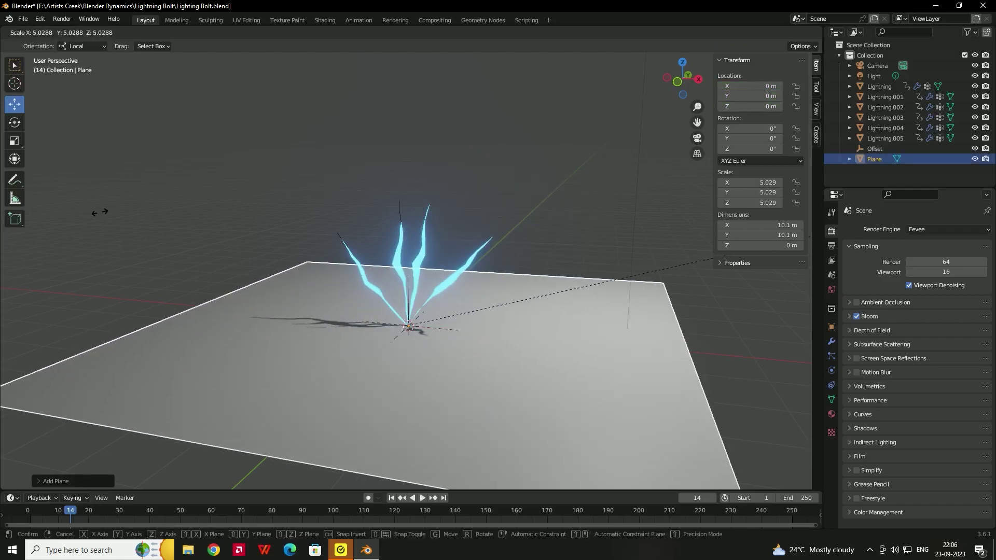
pyautogui.click(506, 220)
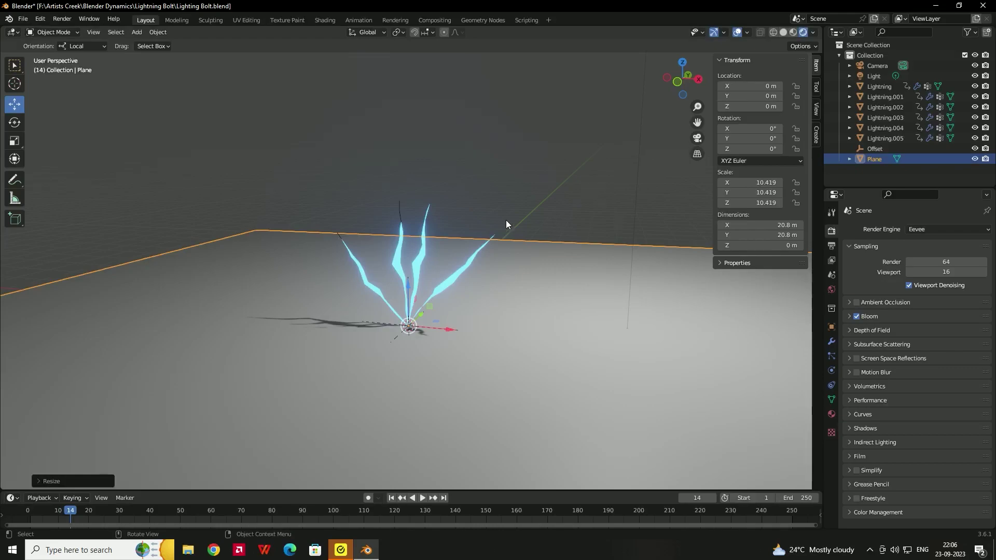
# Move the point light down to the base of the bolts, close to the world origin
pyautogui.scroll(3, 505, 220)
pyautogui.moveTo(362, 249)
pyautogui.mouseDown(button='middle')
pyautogui.moveTo(375, 244)
pyautogui.moveTo(365, 237)
pyautogui.mouseUp(button='middle')
pyautogui.scroll(-5, 438, 193)
pyautogui.moveTo(421, 208); pyautogui.dragTo(433, 216, button='middle')
pyautogui.scroll(-2, 520, 109)
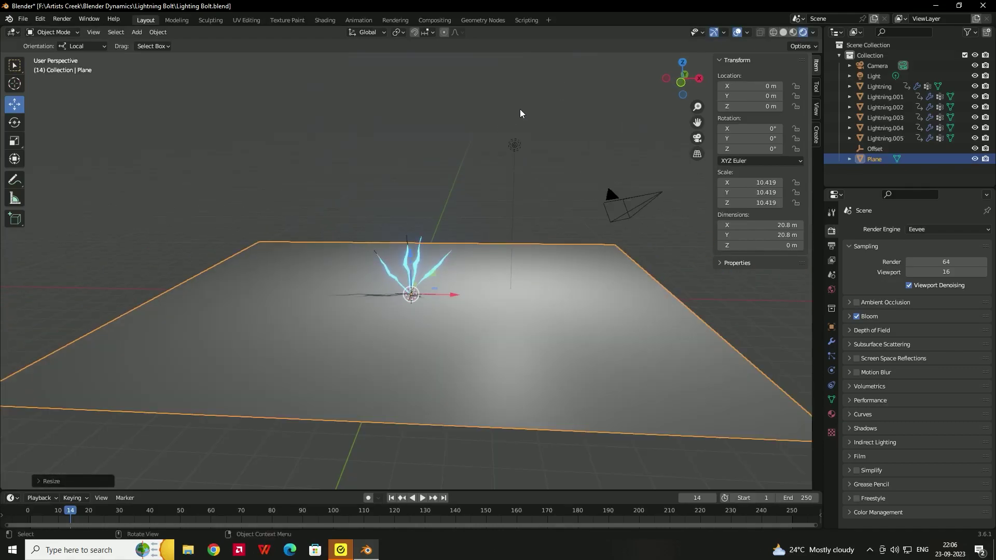
pyautogui.click(515, 145)
pyautogui.press('g')
pyautogui.press('z')
pyautogui.press('z')
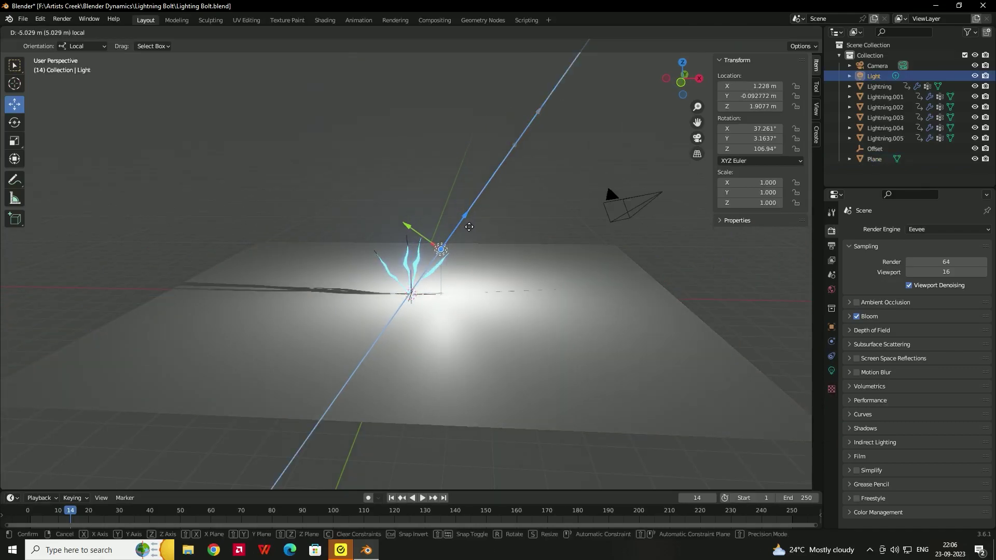
pyautogui.rightClick(446, 272)
pyautogui.scroll(4, 446, 272)
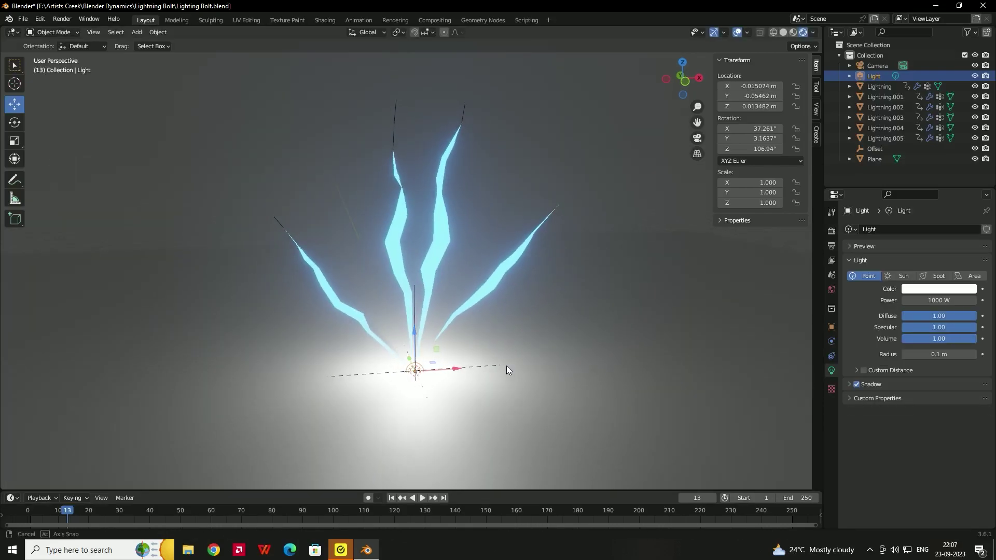
pyautogui.moveTo(459, 368); pyautogui.dragTo(434, 376, button='middle')
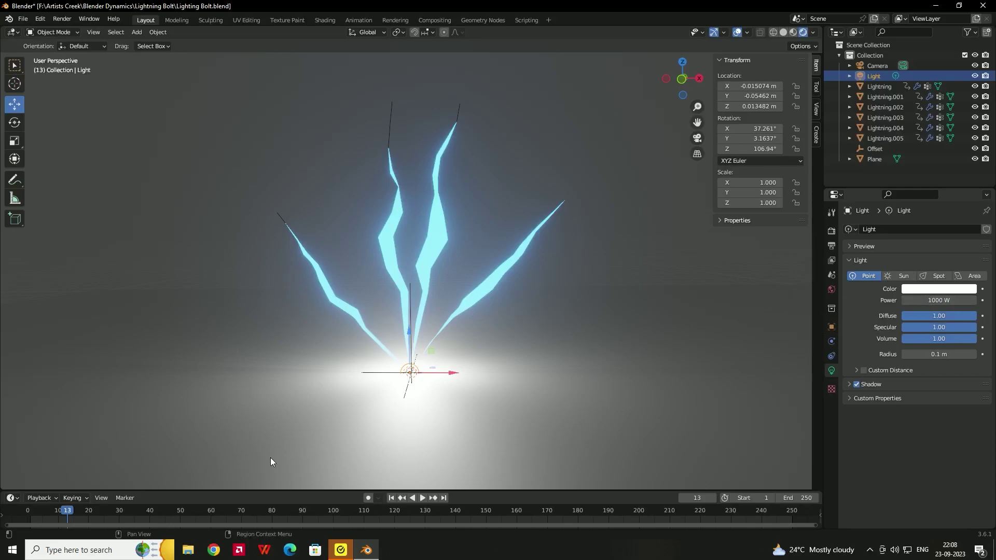
# Go back to frame 1 and set the point light's power to 0 W
pyautogui.moveTo(48, 518); pyautogui.dragTo(29, 518)
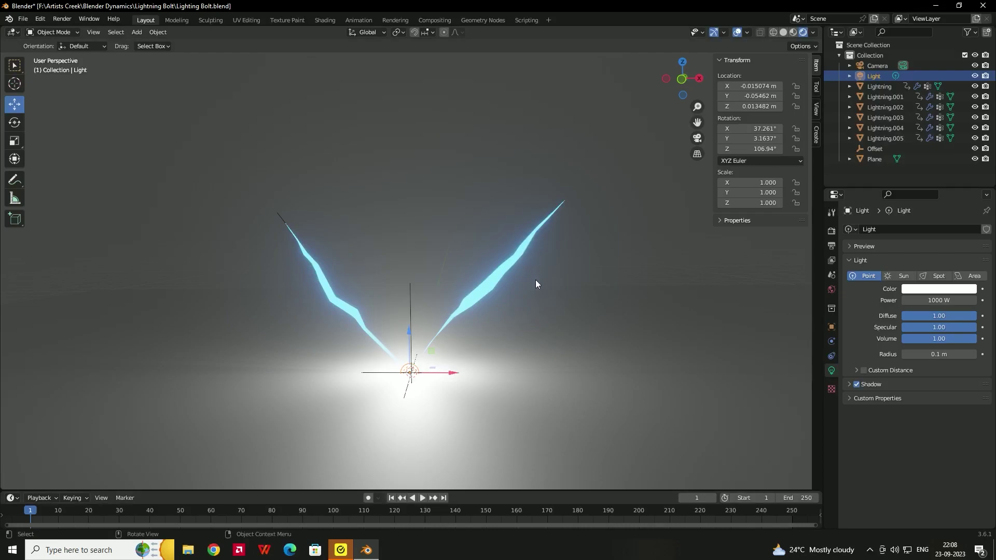
pyautogui.doubleClick(939, 300)
pyautogui.write('0')
pyautogui.press('Return')
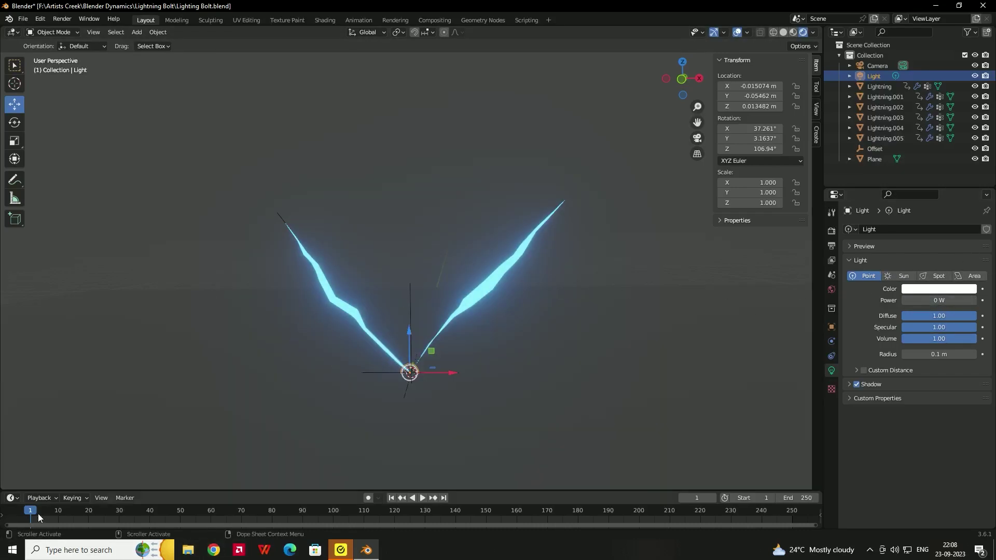
# Preview the start of the strike and insert a keyframe for the light's 0 W power at frame 5
pyautogui.press('space')
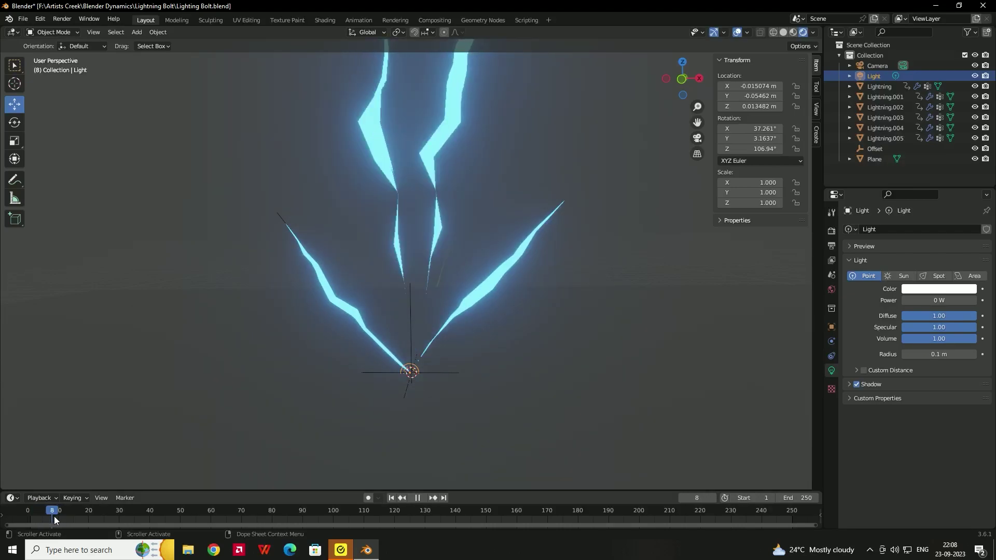
pyautogui.press('space')
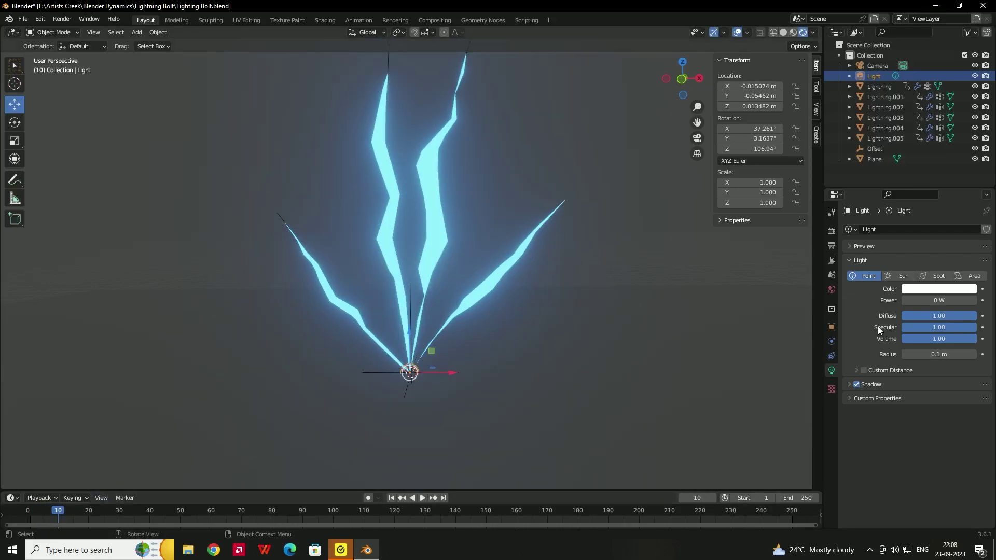
pyautogui.moveTo(56, 514); pyautogui.dragTo(42, 514)
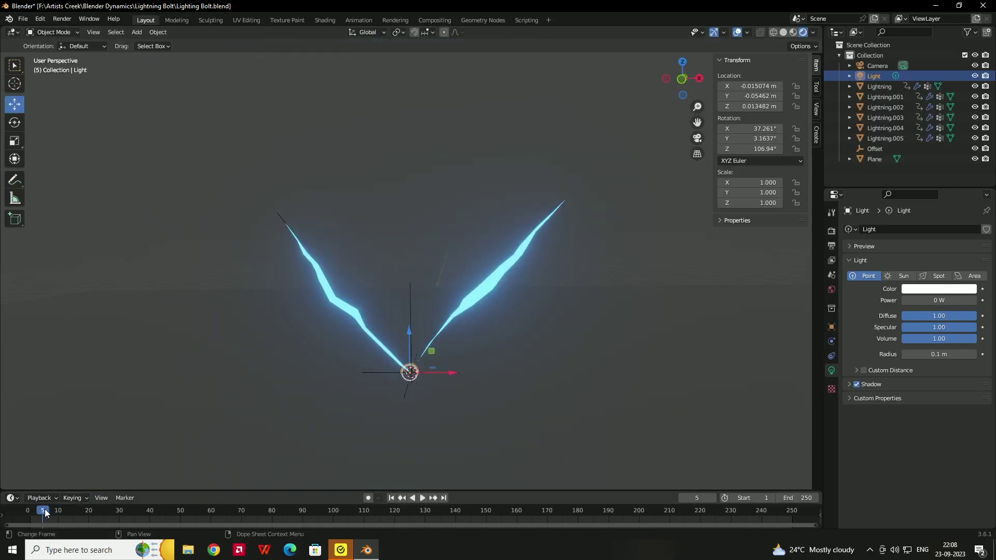
pyautogui.rightClick(921, 300)
pyautogui.click(876, 310)
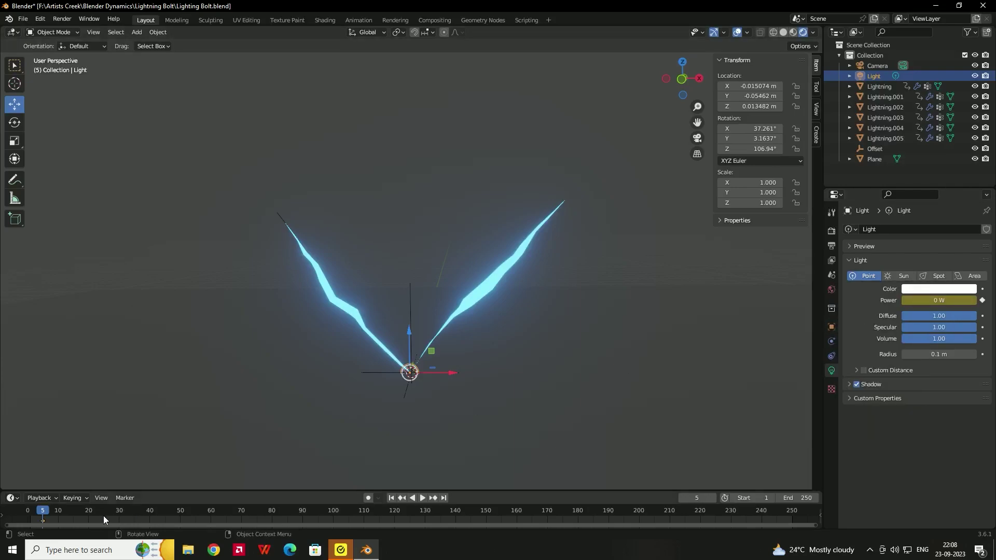
# At frame 10, set the point light's power to 1000 W and insert a keyframe for it
pyautogui.moveTo(43, 512); pyautogui.dragTo(58, 513)
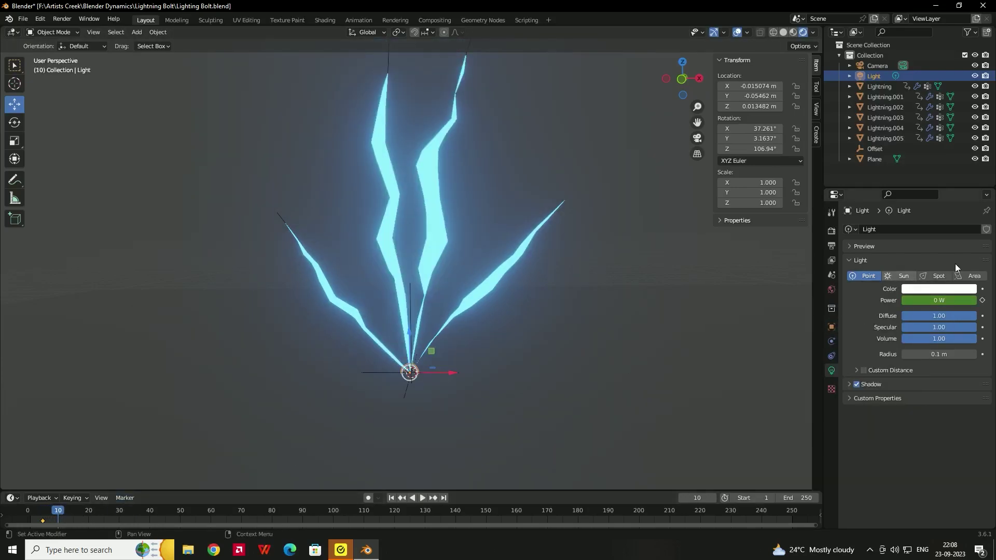
pyautogui.click(966, 301)
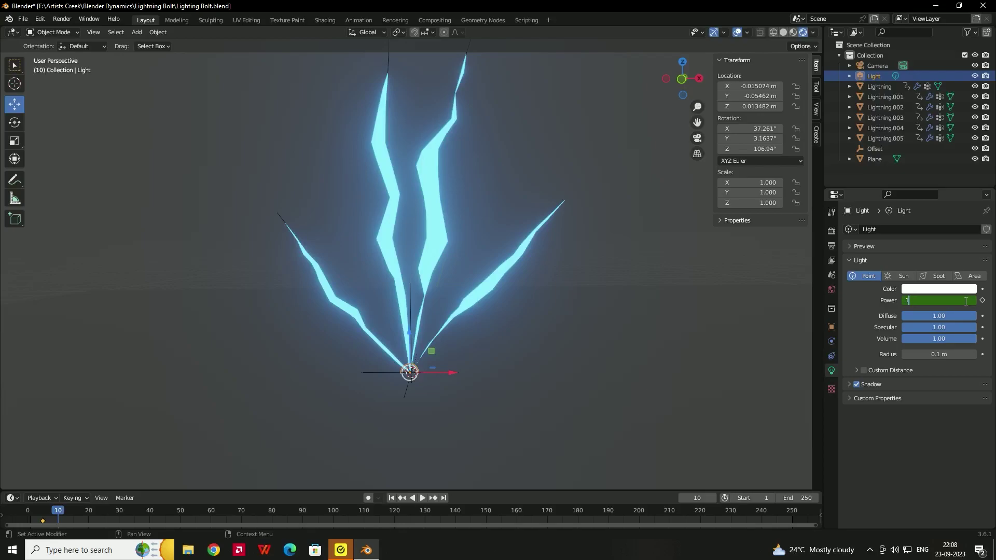
pyautogui.write('1000')
pyautogui.press('Return')
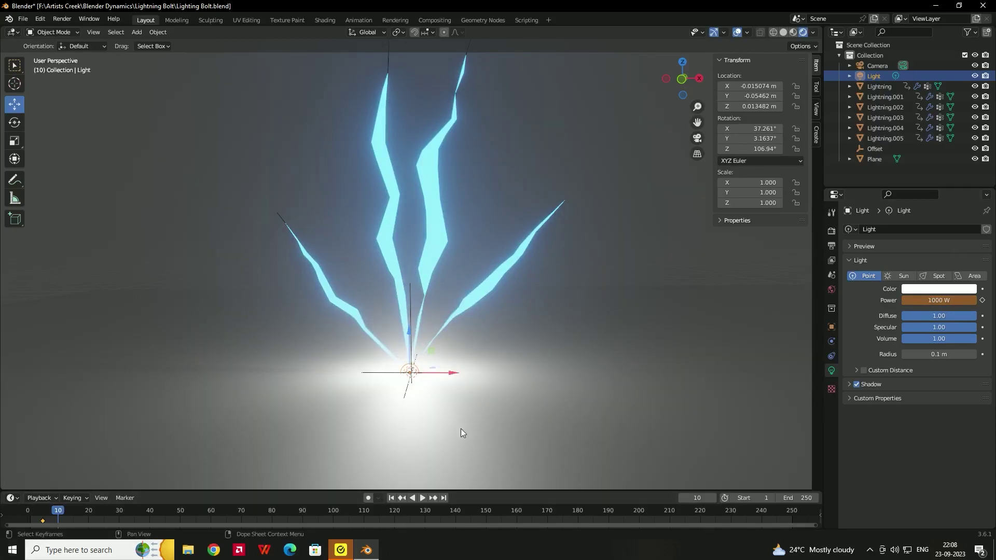
pyautogui.rightClick(930, 300)
pyautogui.click(928, 301)
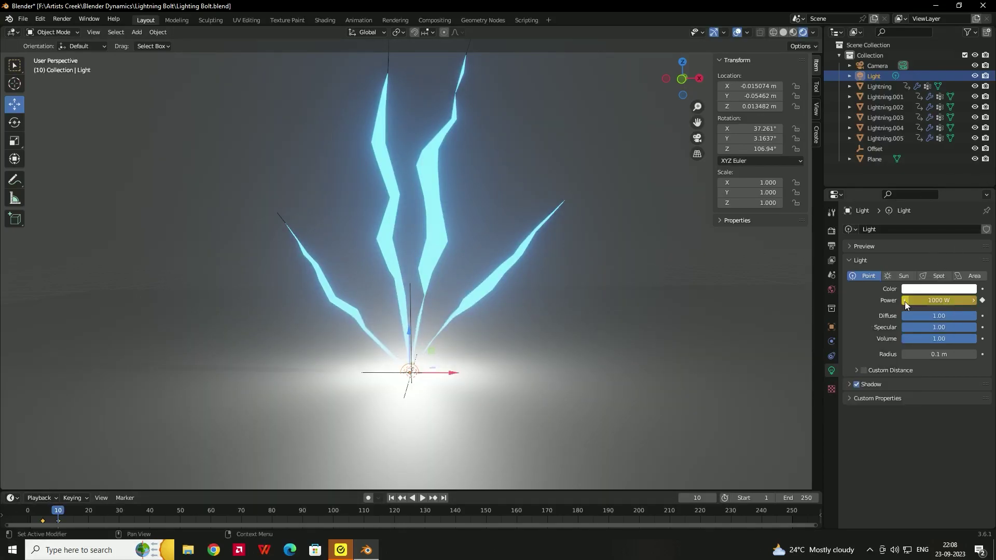
# At frame 15, set the point light's power back to 0 W and insert a keyframe for it
pyautogui.moveTo(58, 513)
pyautogui.mouseDown()
pyautogui.moveTo(40, 515)
pyautogui.moveTo(75, 520)
pyautogui.mouseUp()
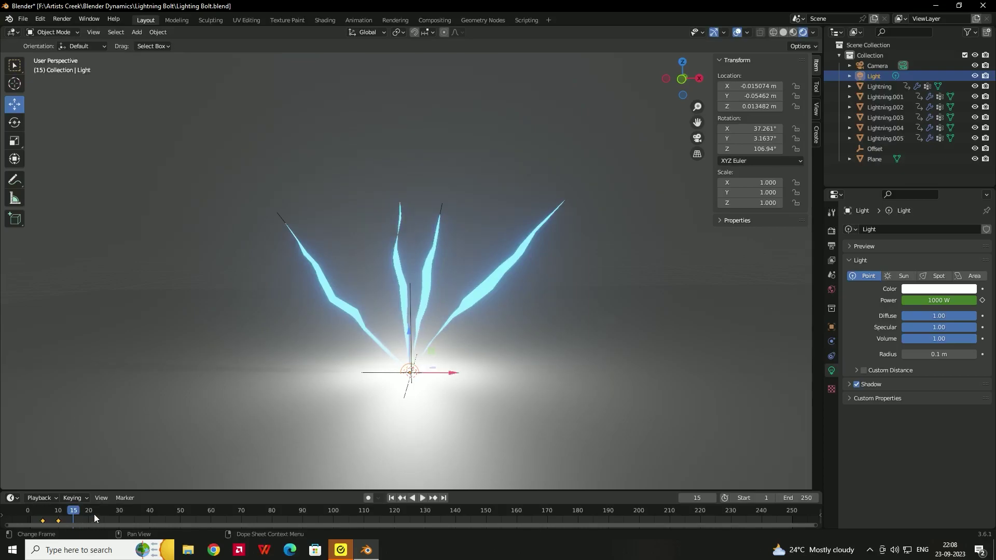
pyautogui.click(931, 301)
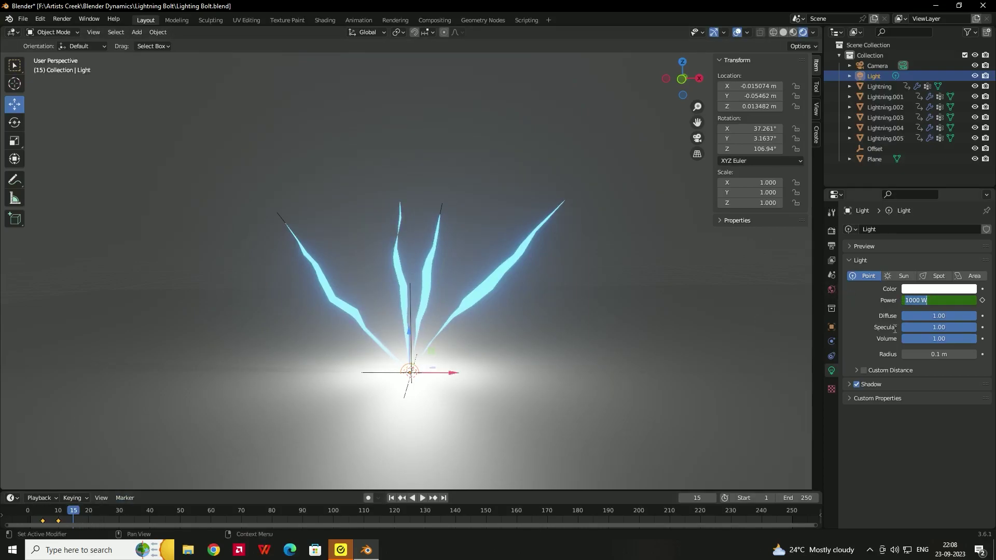
pyautogui.write('0')
pyautogui.press('Return')
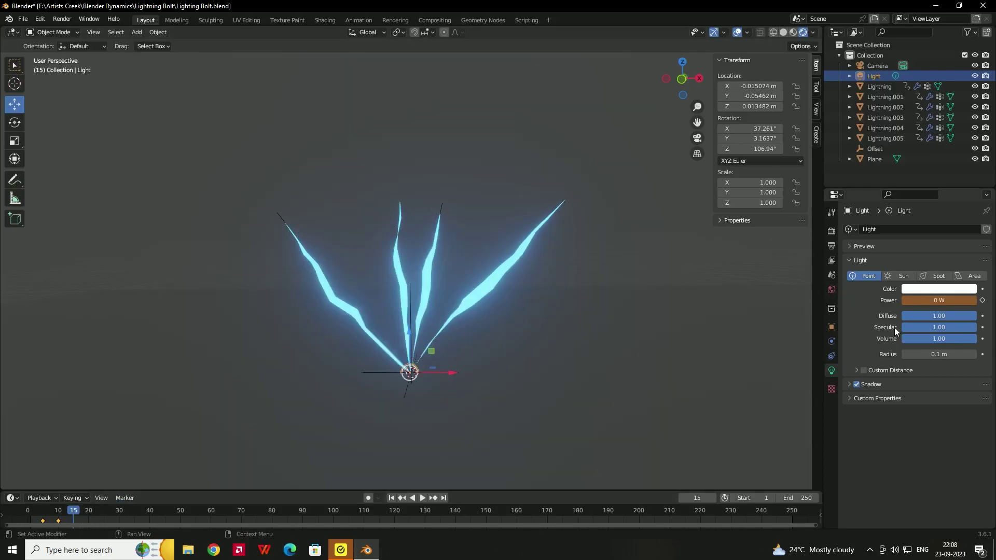
pyautogui.rightClick(955, 299)
pyautogui.click(905, 300)
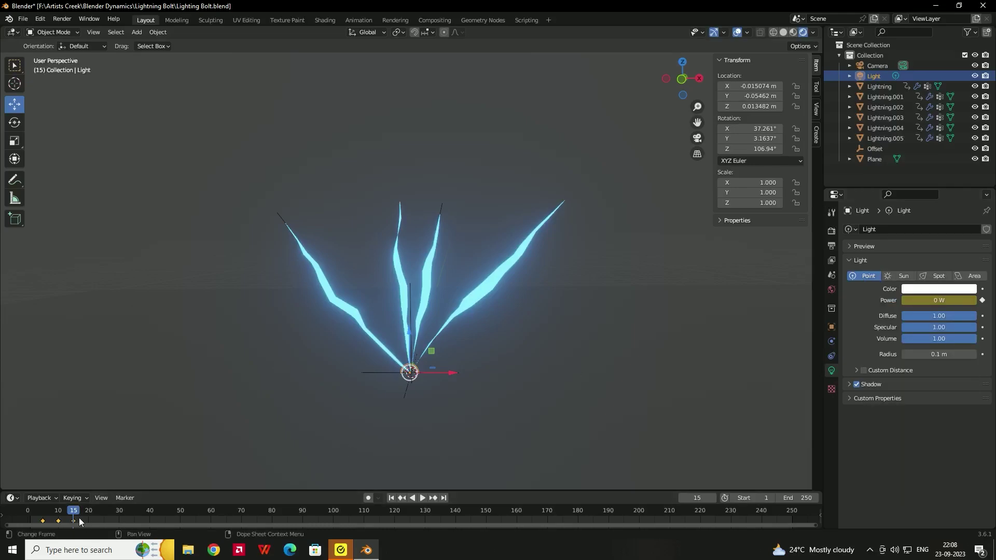
# Preview the strike with the light flash by playing and scrubbing the first frames, stopping at frame 10
pyautogui.click(36, 518)
pyautogui.press('space')
pyautogui.moveTo(31, 521)
pyautogui.mouseDown()
pyautogui.moveTo(97, 526)
pyautogui.moveTo(29, 528)
pyautogui.moveTo(73, 525)
pyautogui.moveTo(43, 524)
pyautogui.mouseUp()
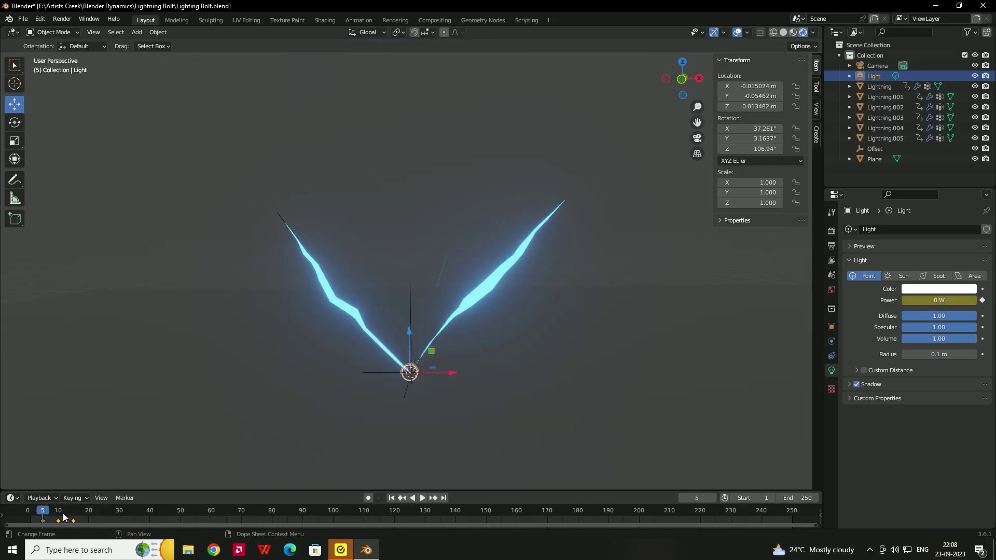
pyautogui.press('space')
pyautogui.press('space')
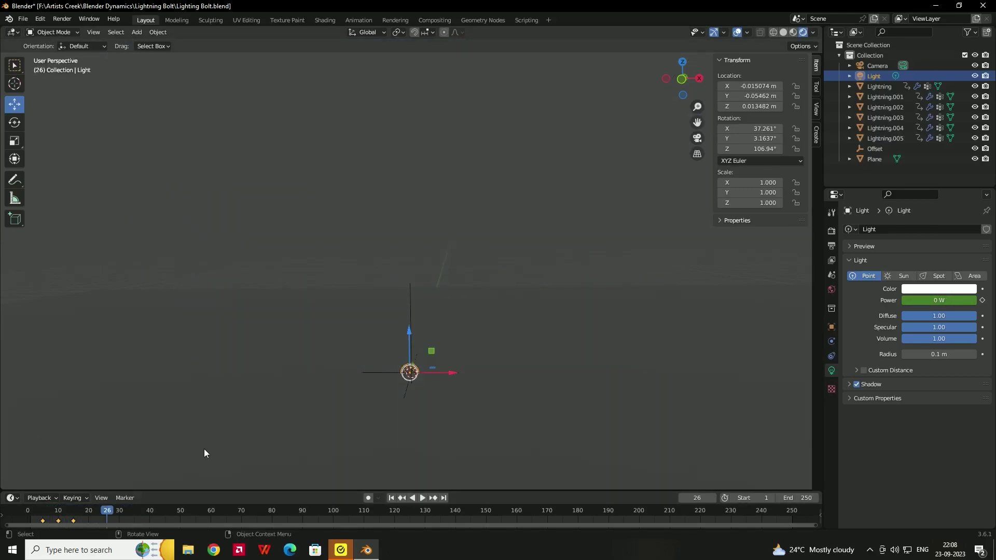
pyautogui.moveTo(63, 518); pyautogui.dragTo(37, 520)
pyautogui.press('space')
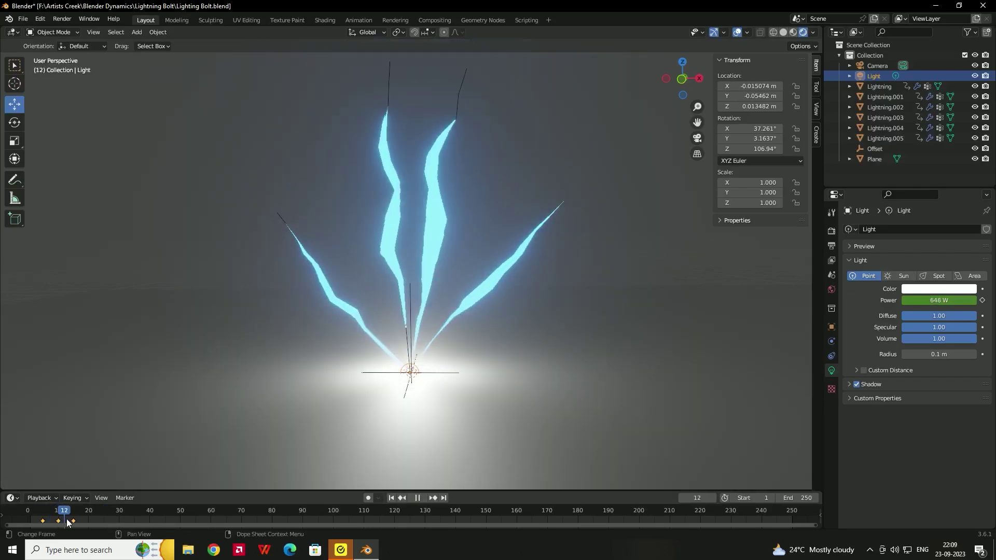
pyautogui.moveTo(104, 521); pyautogui.dragTo(58, 521)
pyautogui.press('space')
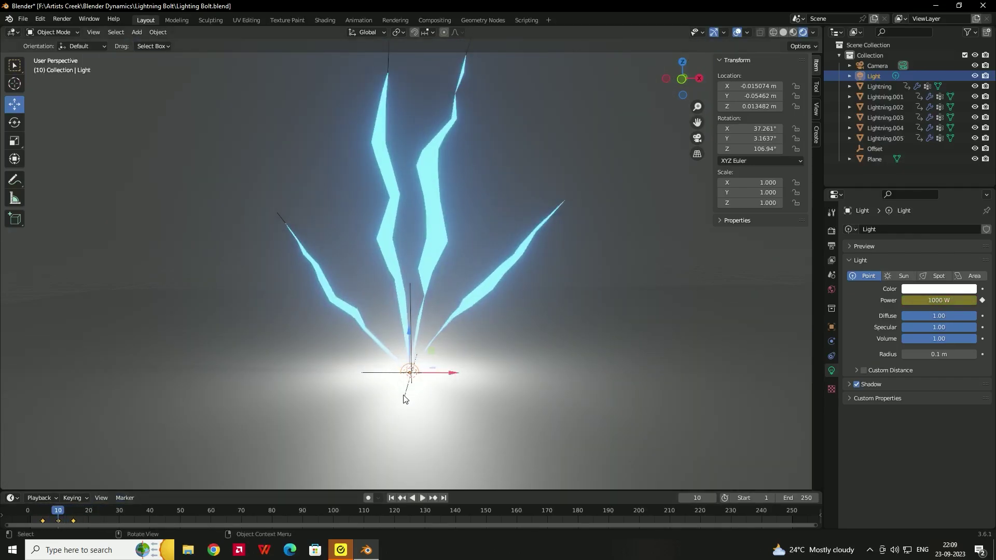
# Select the camera, lock it to the view, and frame the lightning bolts and their impact point in camera view
pyautogui.scroll(-4, 615, 188)
pyautogui.moveTo(601, 192); pyautogui.dragTo(553, 225, button='middle')
pyautogui.scroll(-4, 524, 231)
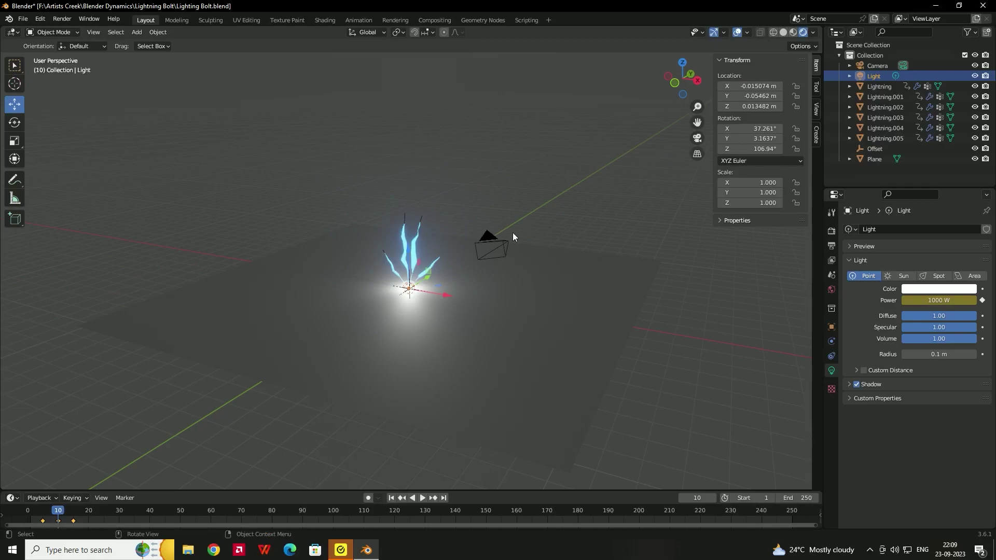
pyautogui.click(502, 240)
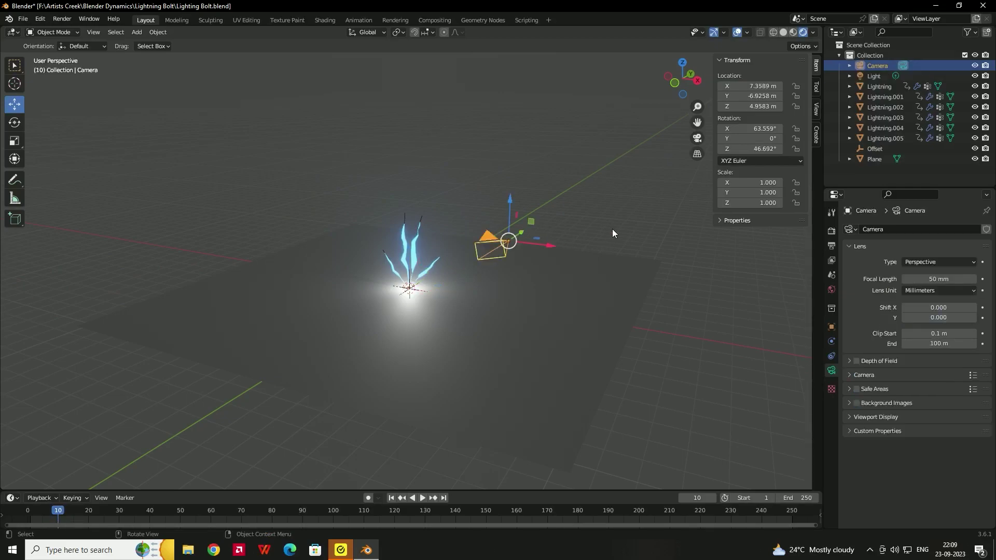
pyautogui.click(814, 116)
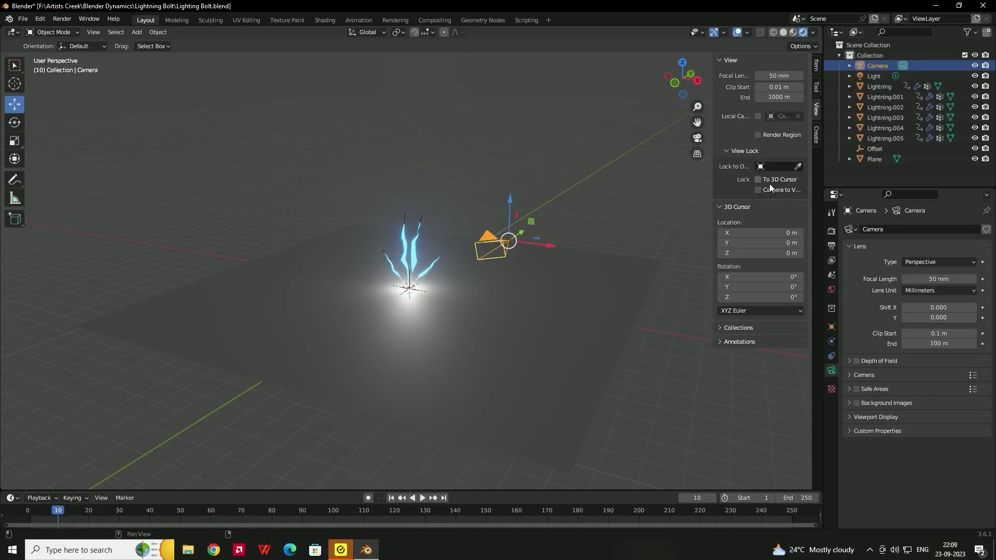
pyautogui.click(768, 188)
pyautogui.click(697, 138)
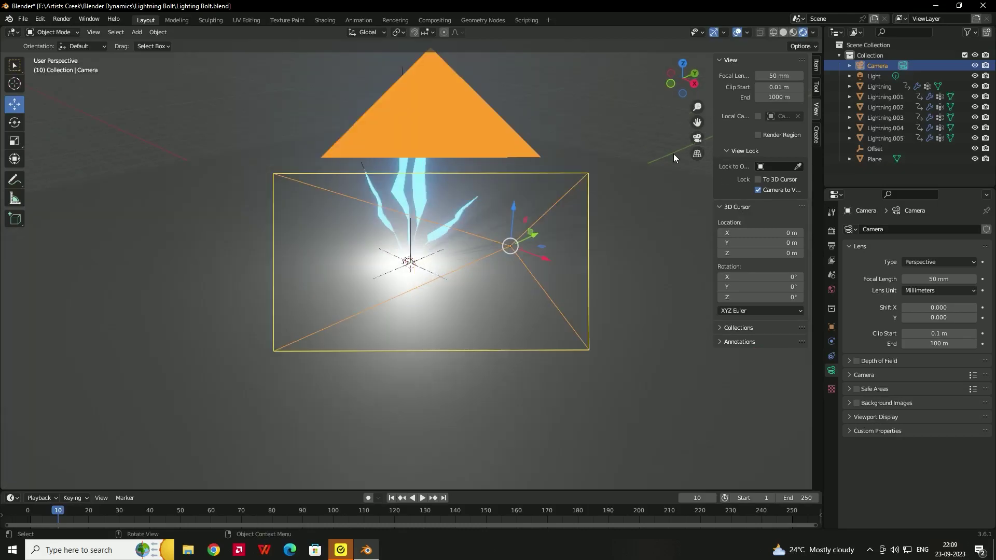
pyautogui.moveTo(509, 229); pyautogui.dragTo(553, 266, button='middle')
# Render a still image of frame 10, check the white impact light, and close the render window
pyautogui.click(62, 19)
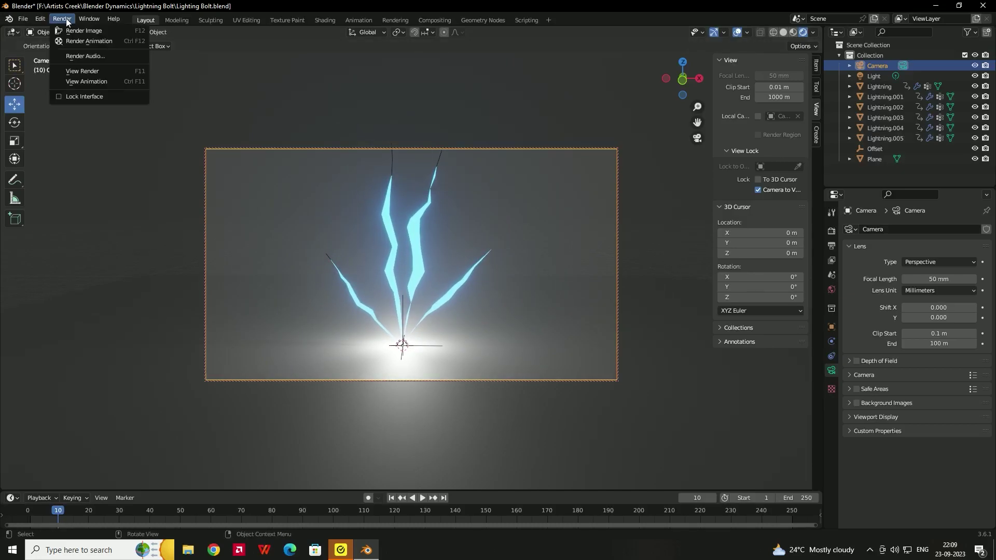
pyautogui.click(73, 28)
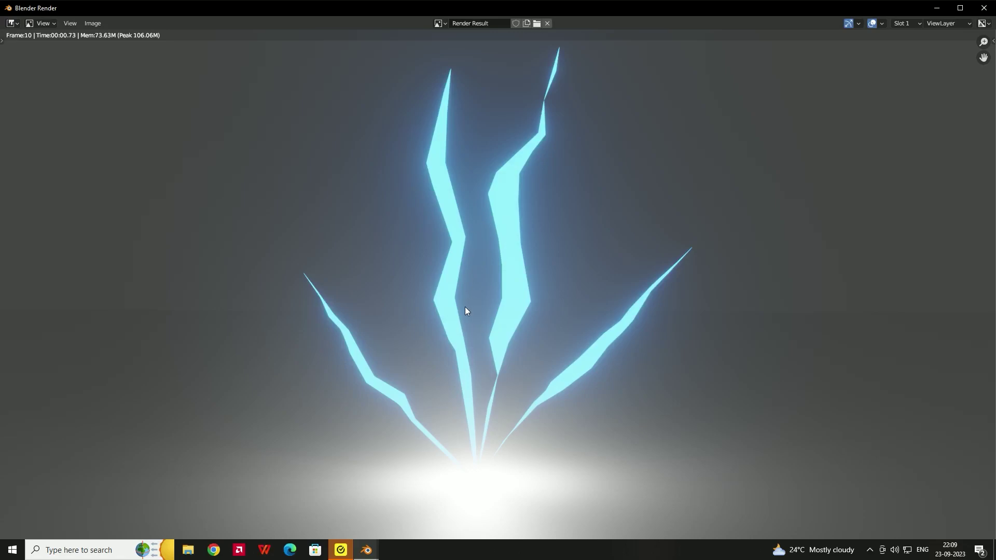
pyautogui.click(984, 8)
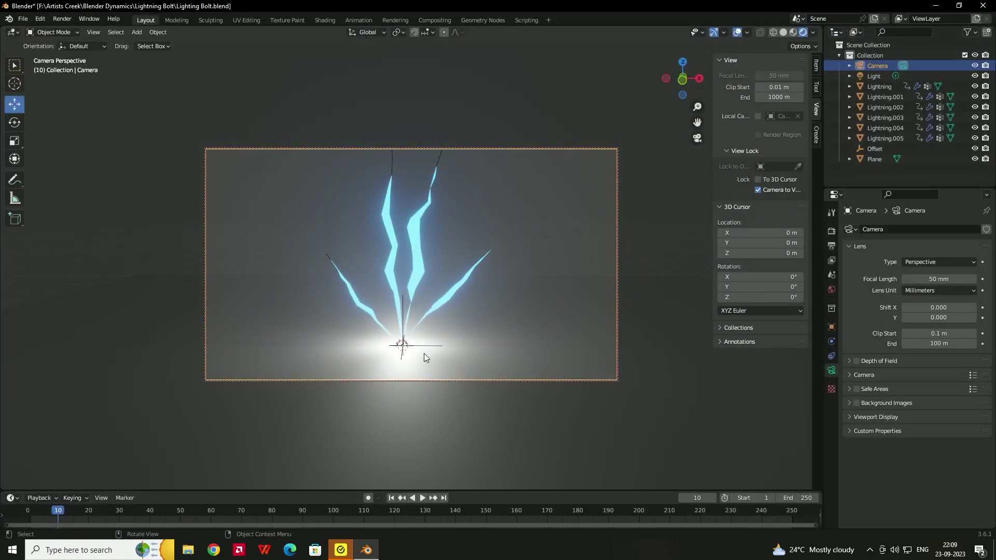
# Select the point light and set its colour by sampling the light blue of a bolt with the eyedropper
pyautogui.click(410, 352)
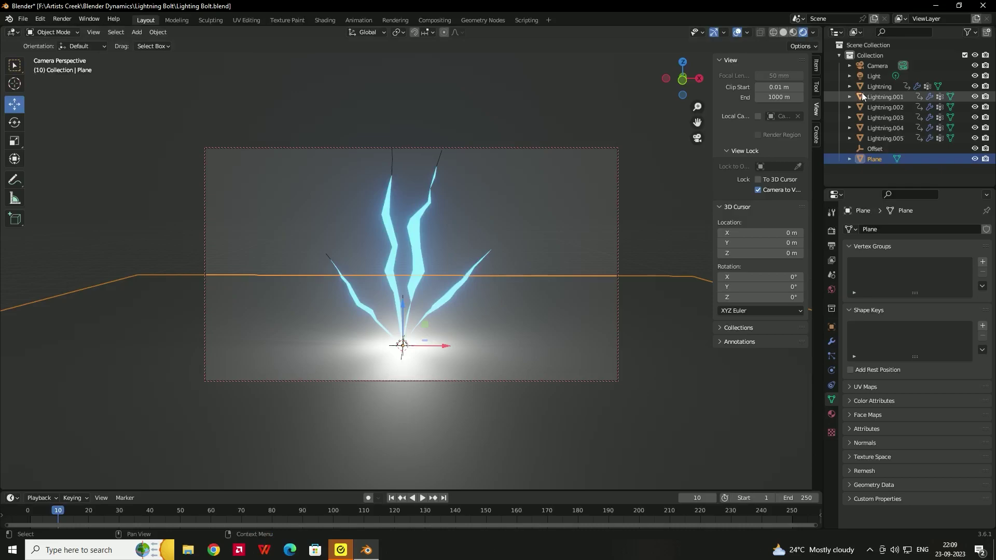
pyautogui.click(871, 77)
pyautogui.click(915, 290)
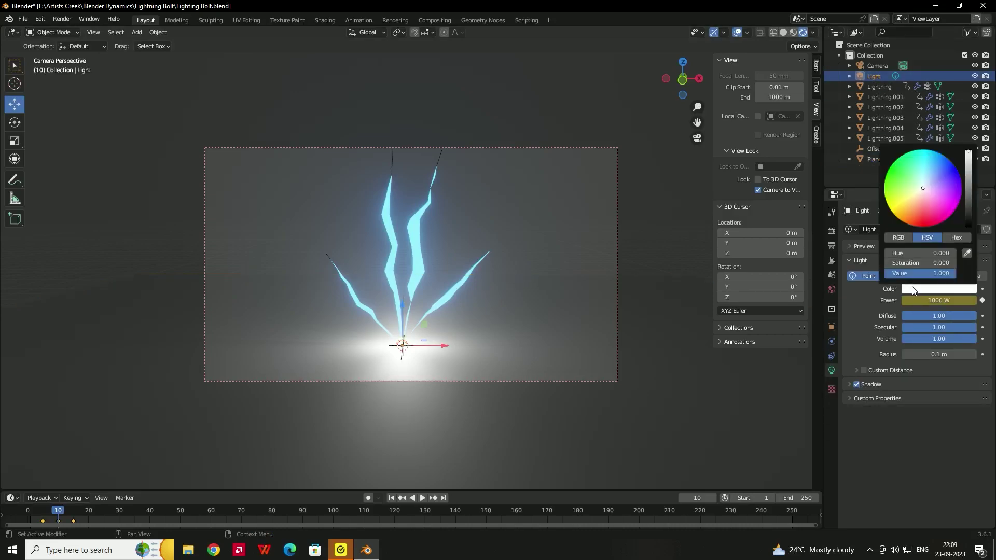
pyautogui.click(968, 252)
pyautogui.click(419, 264)
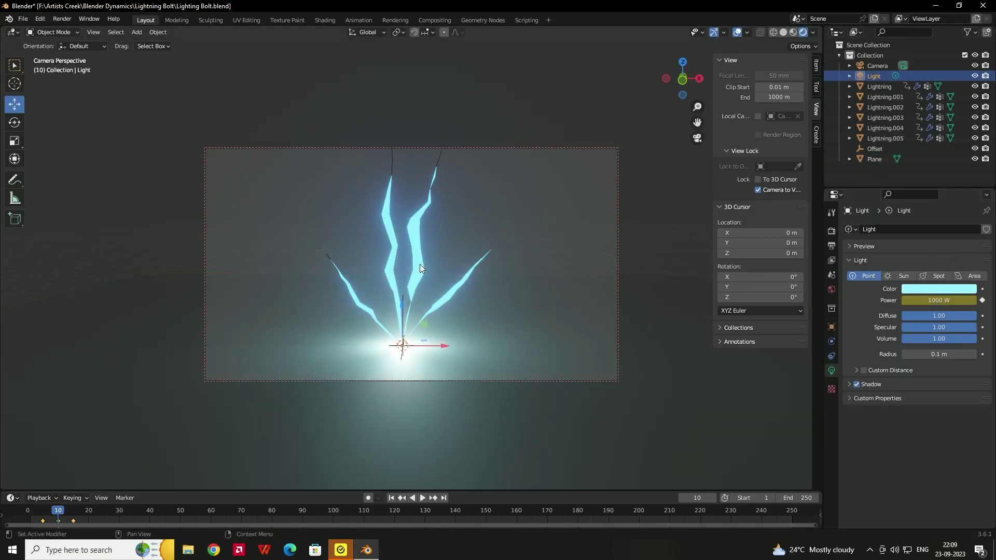
# Render frame 10 again to check the blue-tinted impact light, and close the render window
pyautogui.click(62, 19)
pyautogui.click(67, 30)
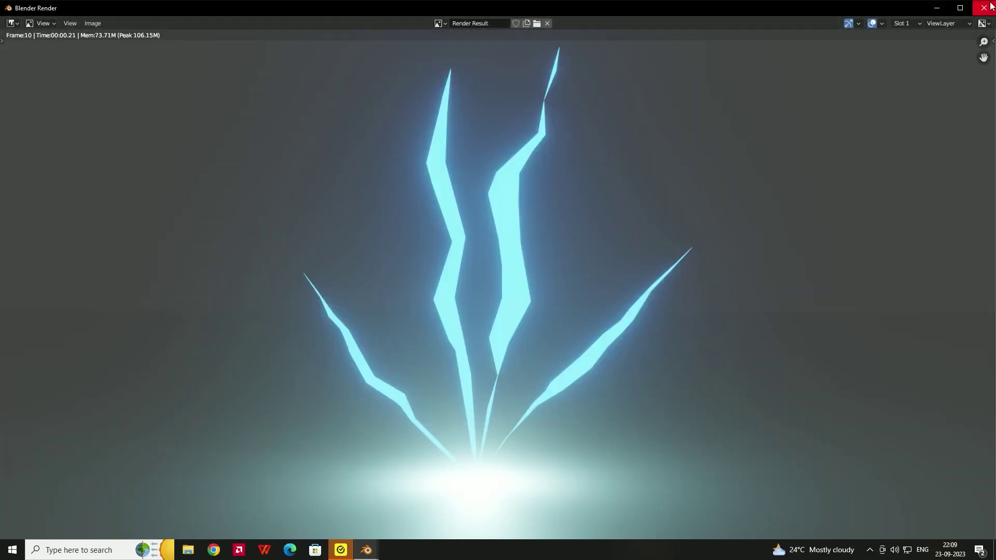
pyautogui.click(984, 8)
# Examine the animation render settings: output folder, file format, frame range and frame rate, as well as the available render commands
pyautogui.click(55, 24)
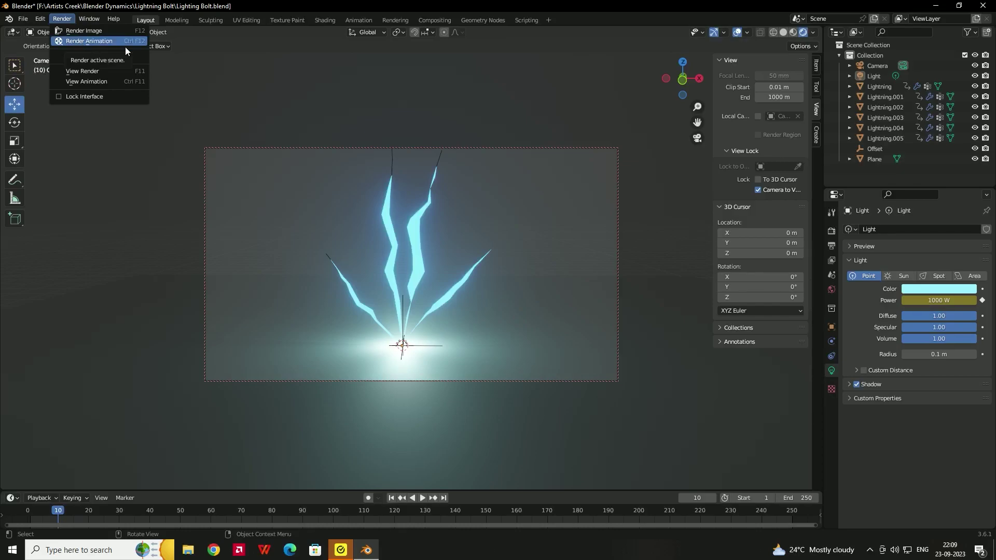
pyautogui.click(832, 231)
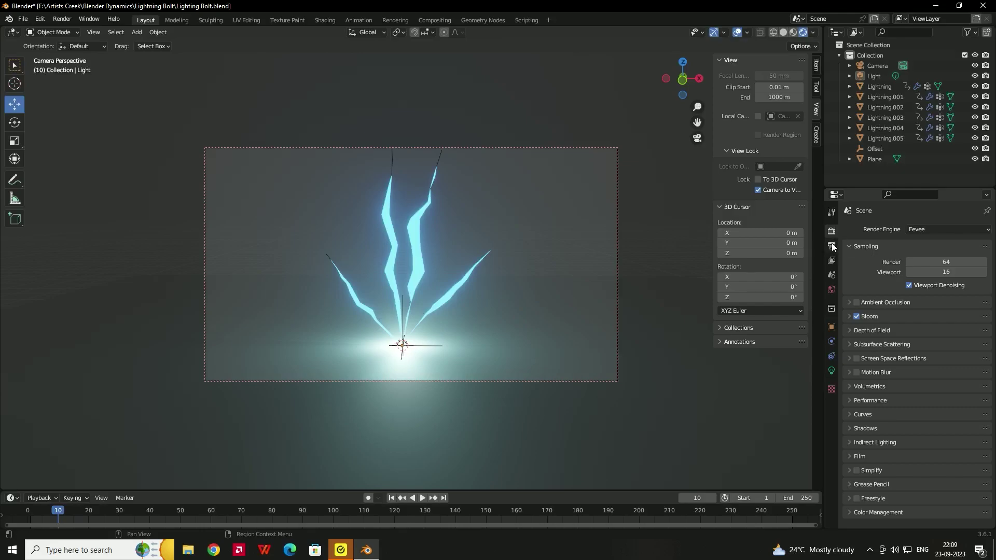
pyautogui.click(832, 249)
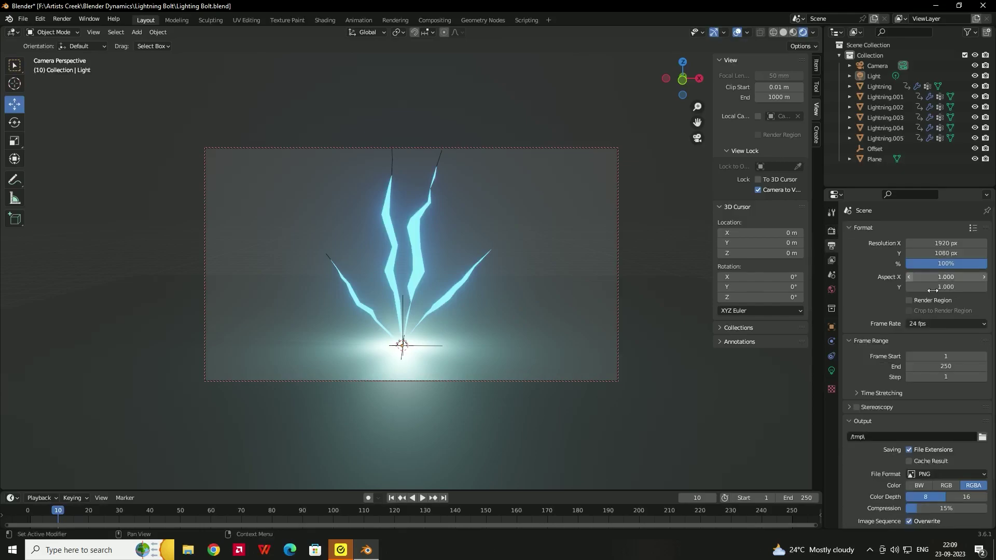
pyautogui.click(982, 437)
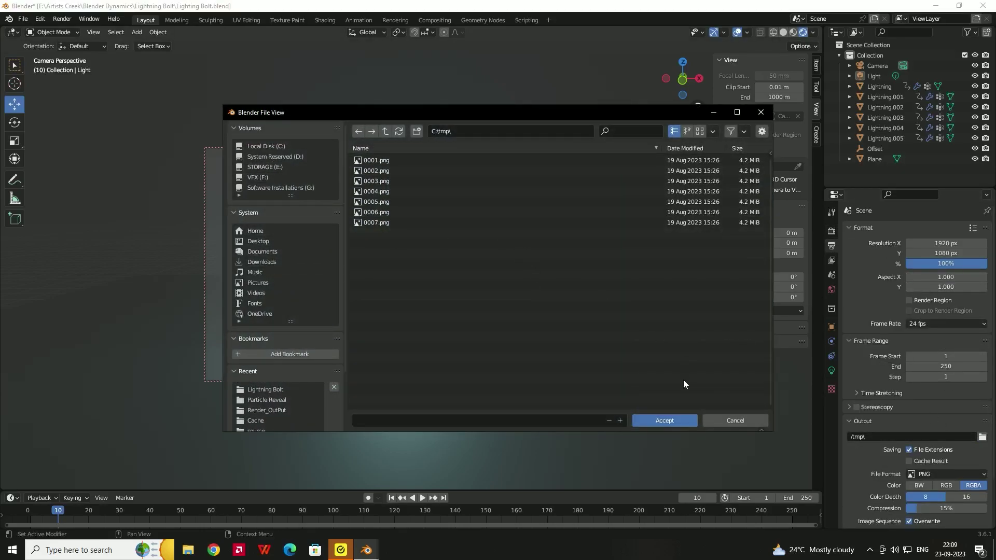
pyautogui.click(728, 421)
pyautogui.scroll(-2, 900, 461)
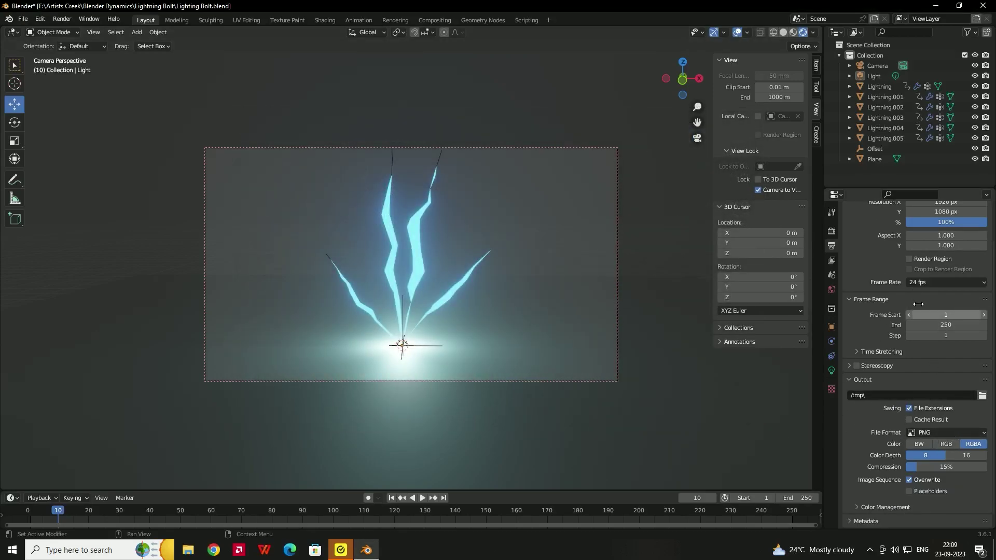
pyautogui.click(919, 283)
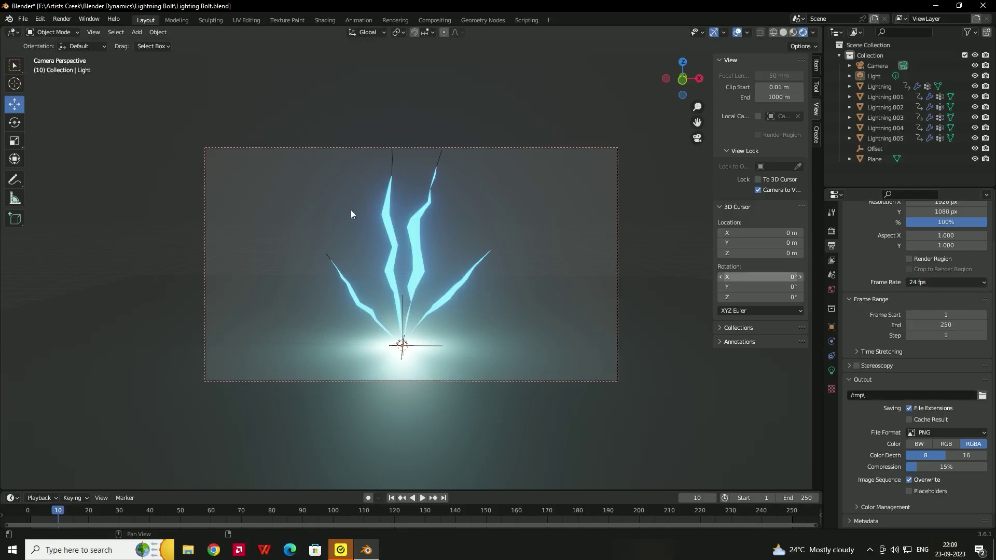
pyautogui.click(65, 18)
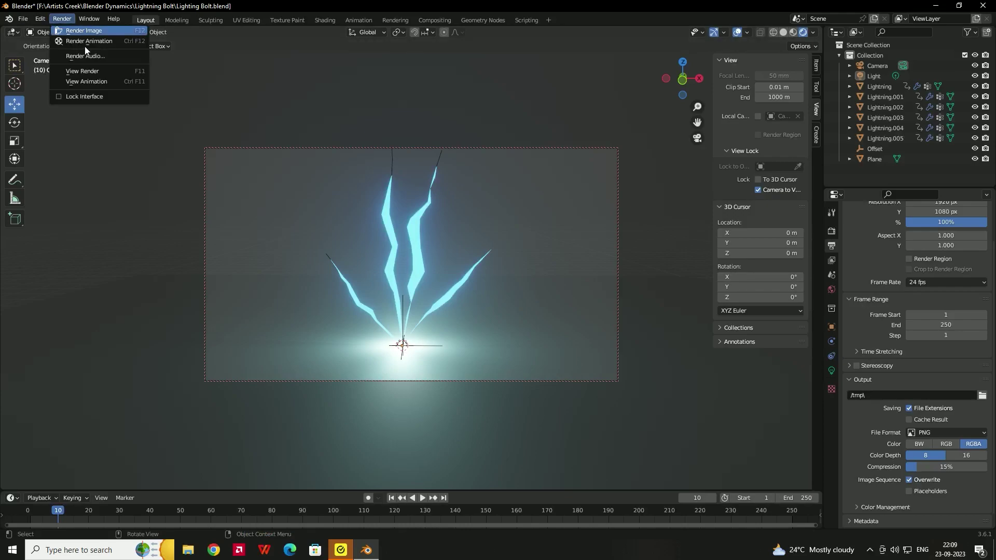